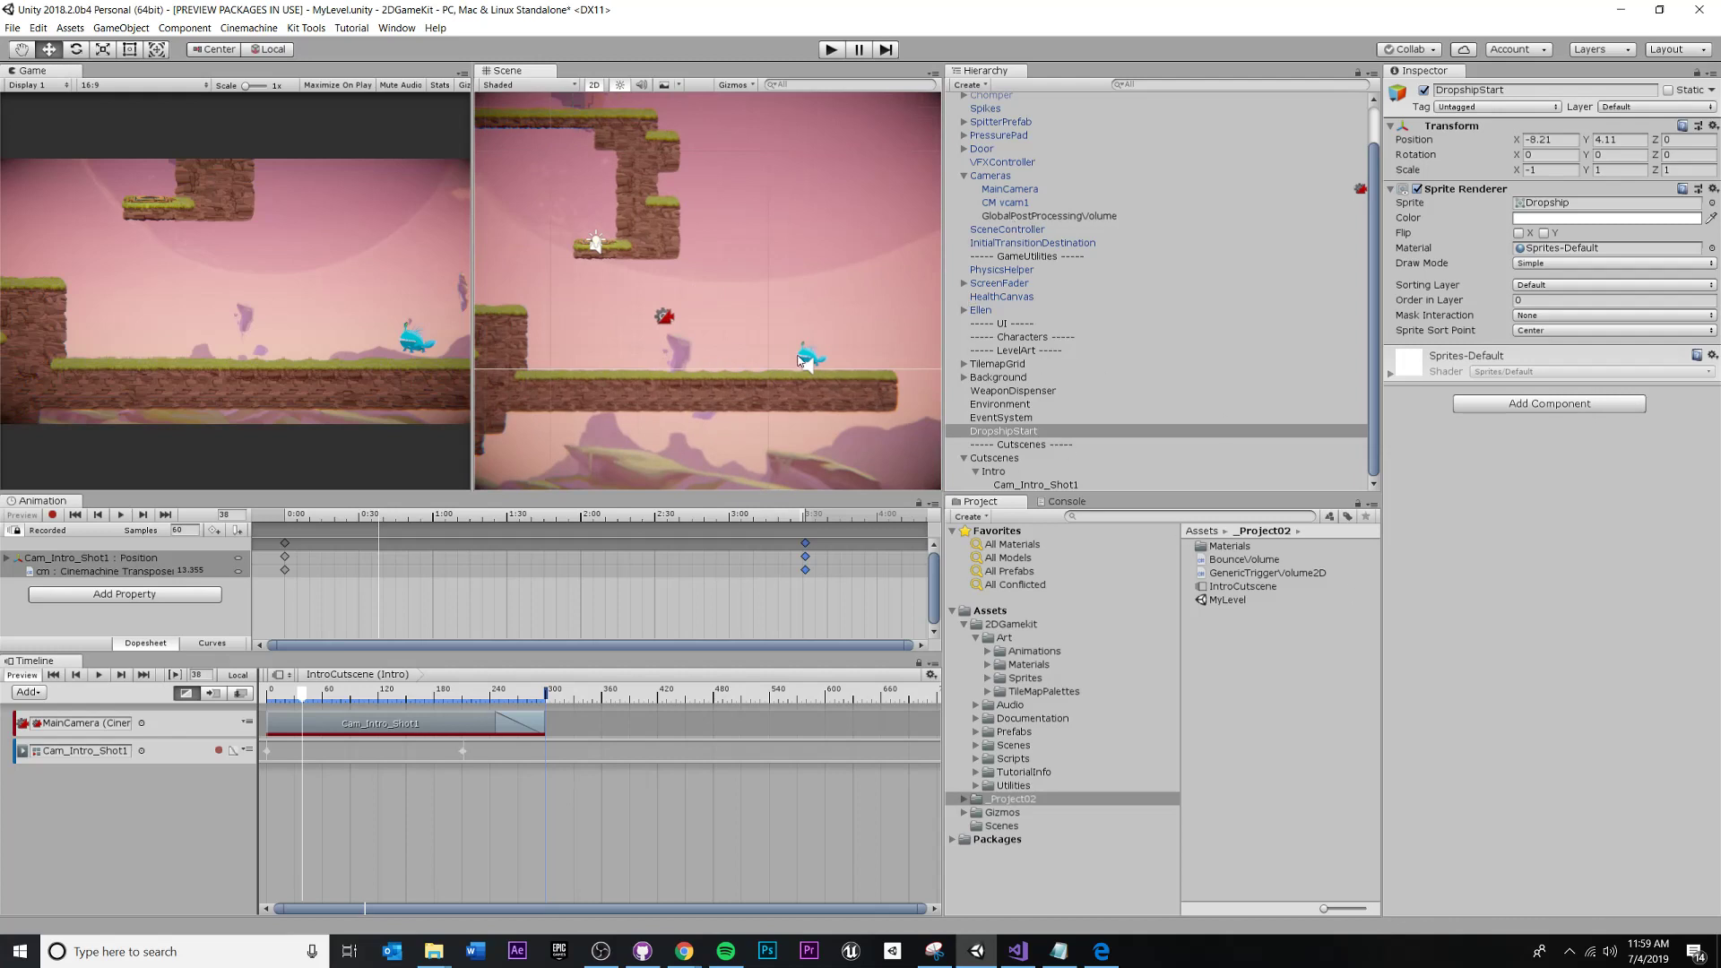
Examine the level between the starting dropship and the far end of the blue creature's platform.
scroll(767, 369, up, 5)
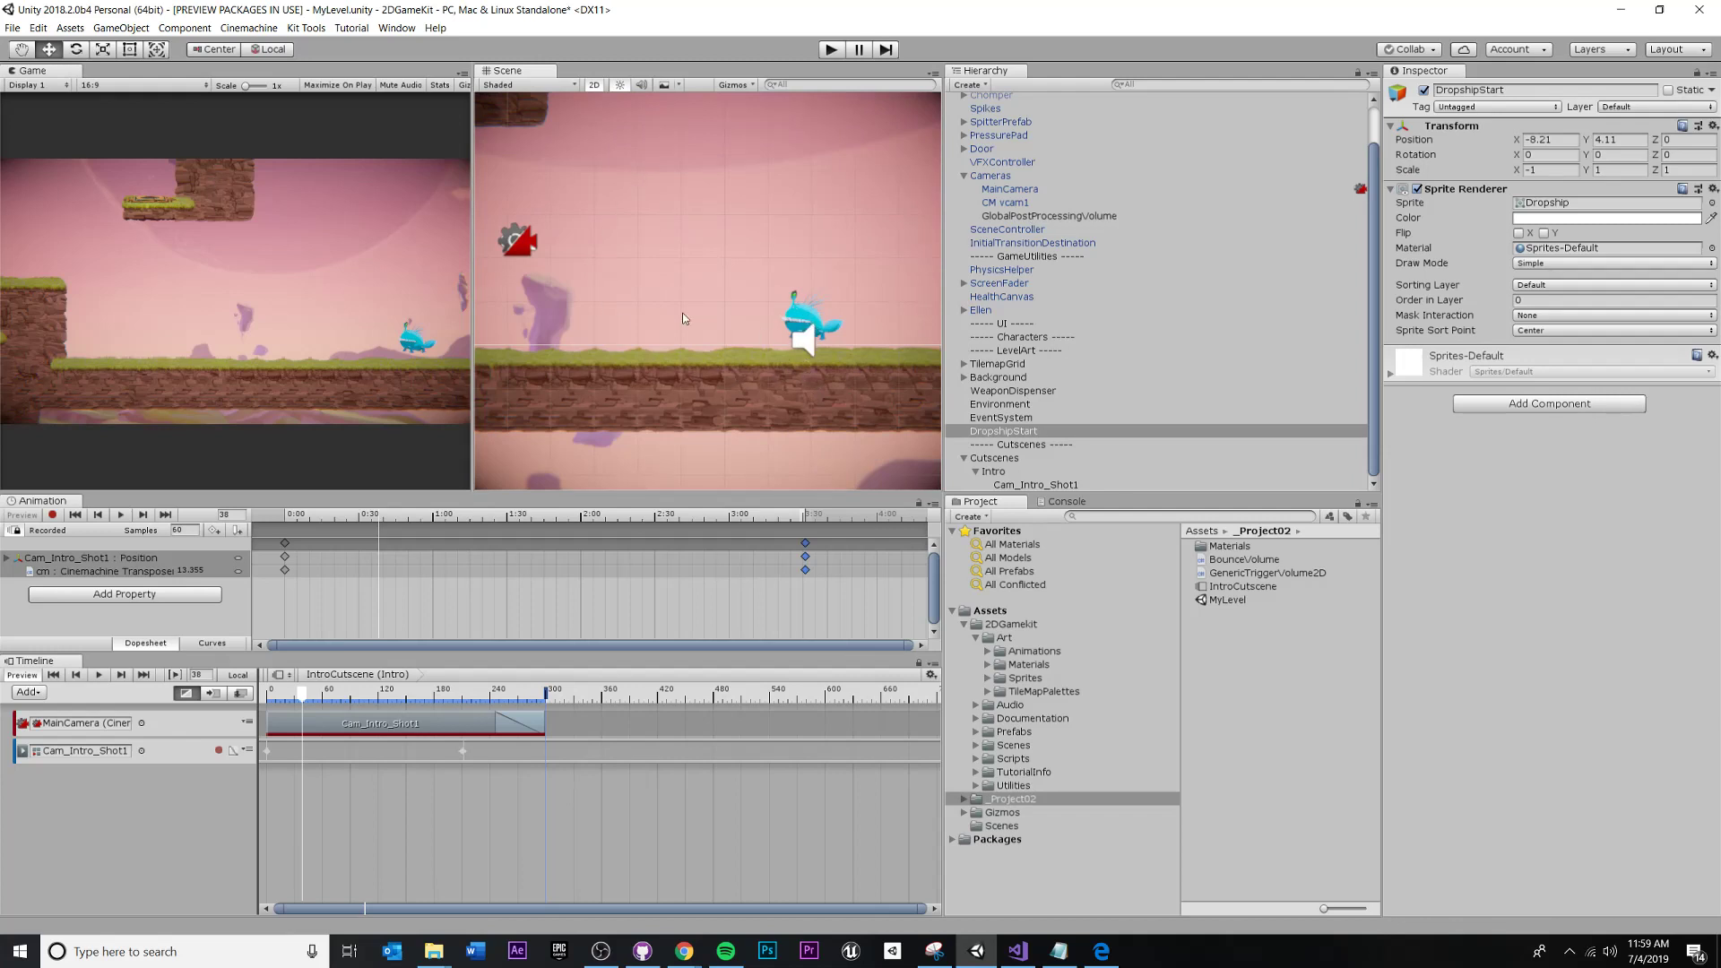
scroll(796, 337, down, 4)
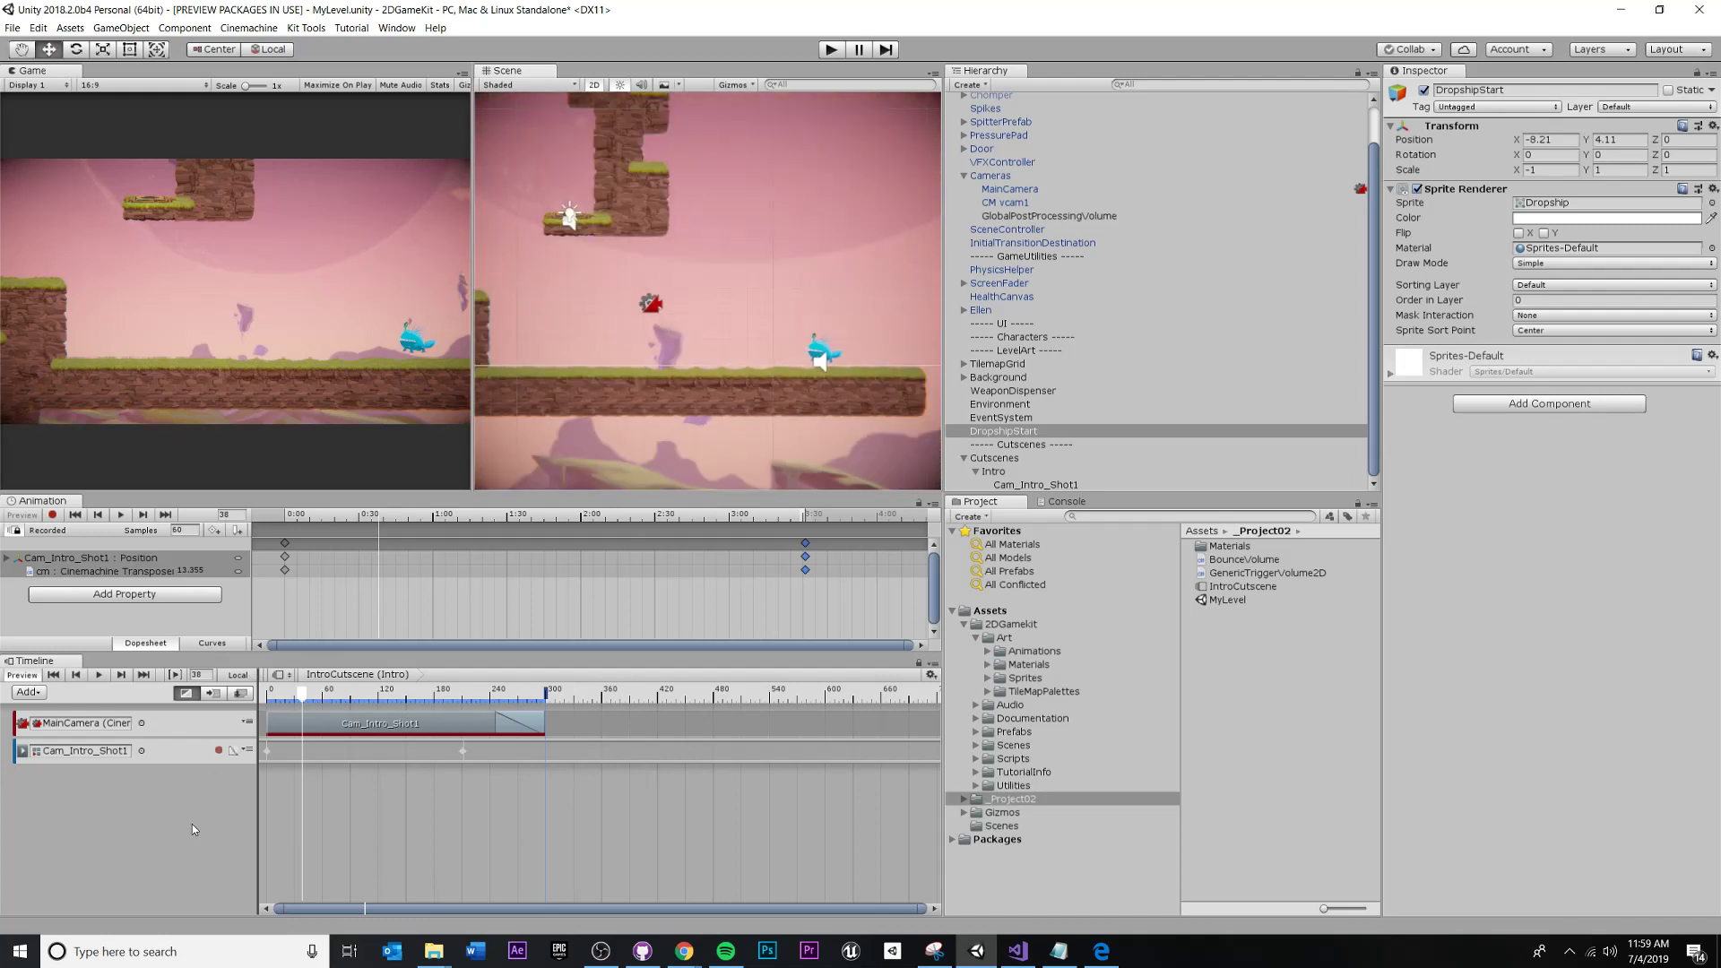
right_click(121, 859)
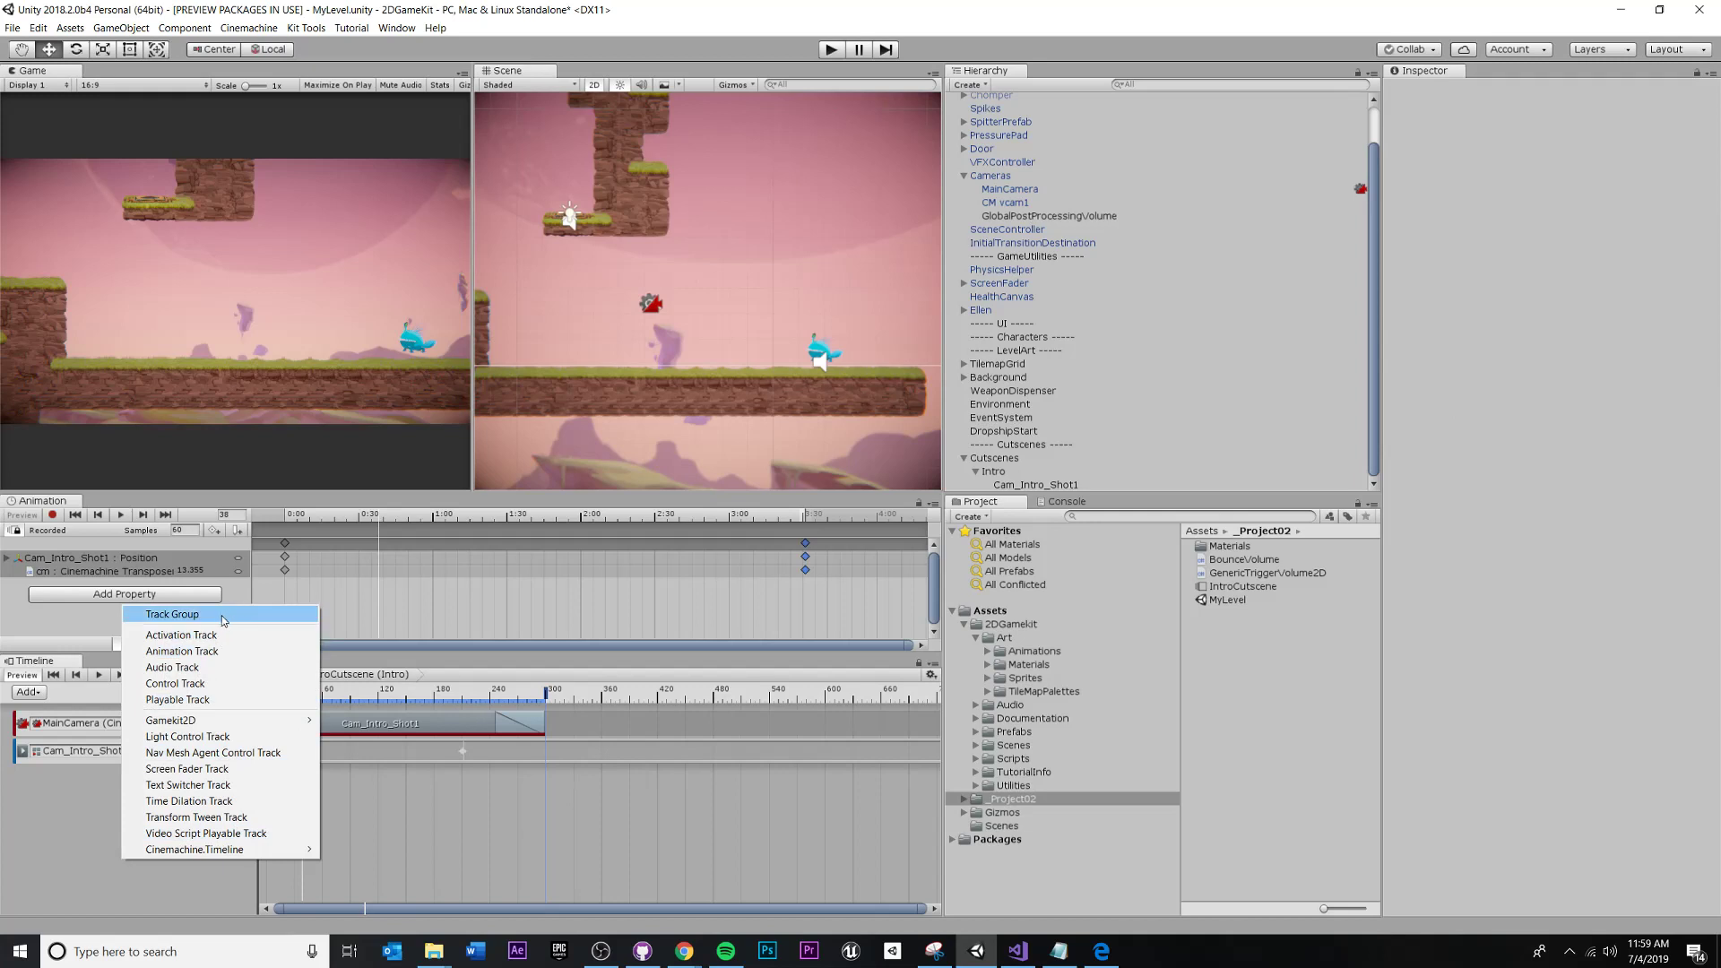
click(103, 888)
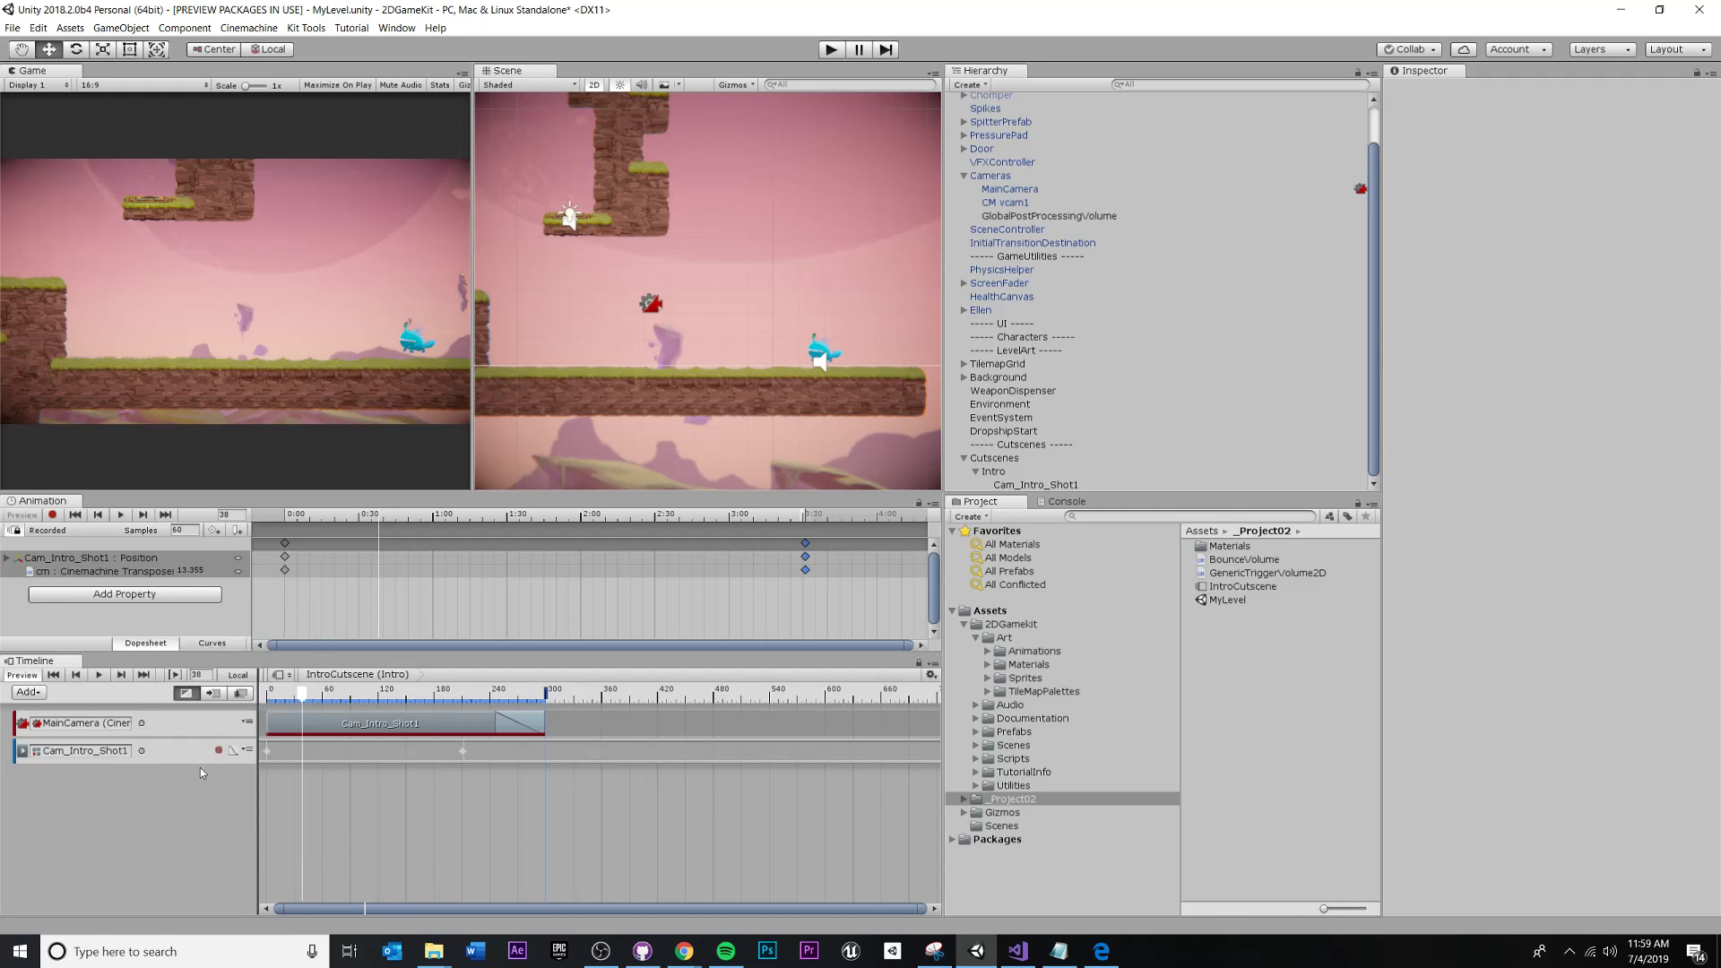
scroll(817, 283, down, 3)
middle_drag(818, 283, 720, 236)
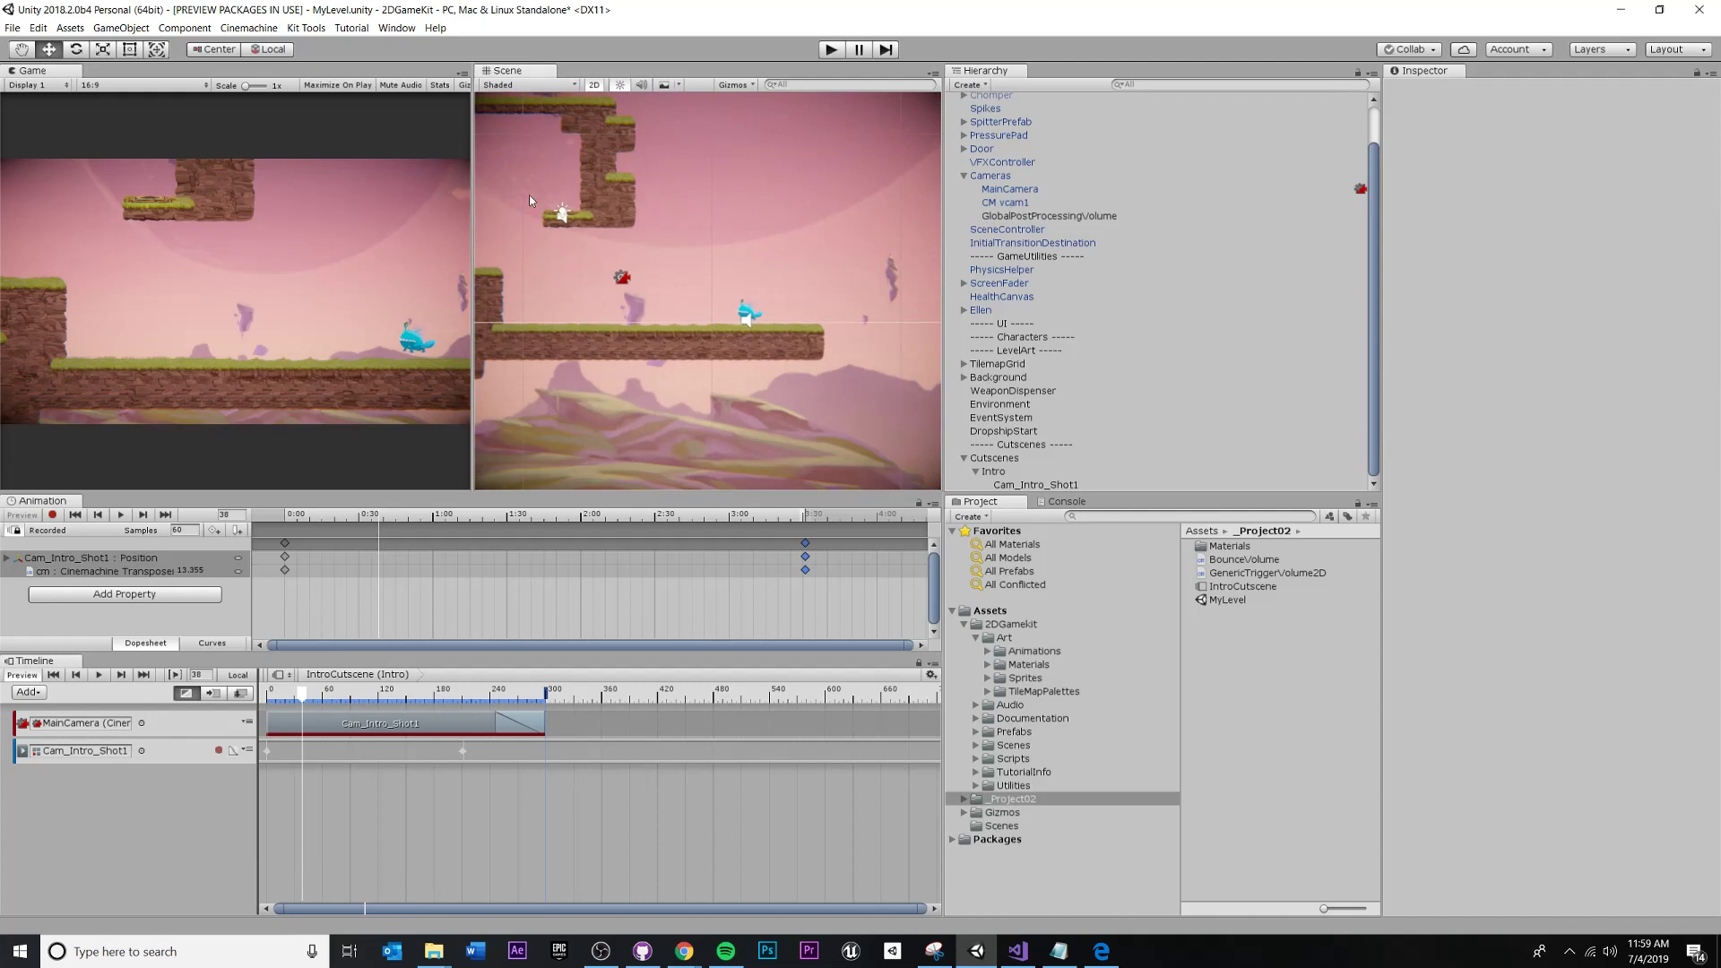
middle_drag(738, 225, 1131, 218)
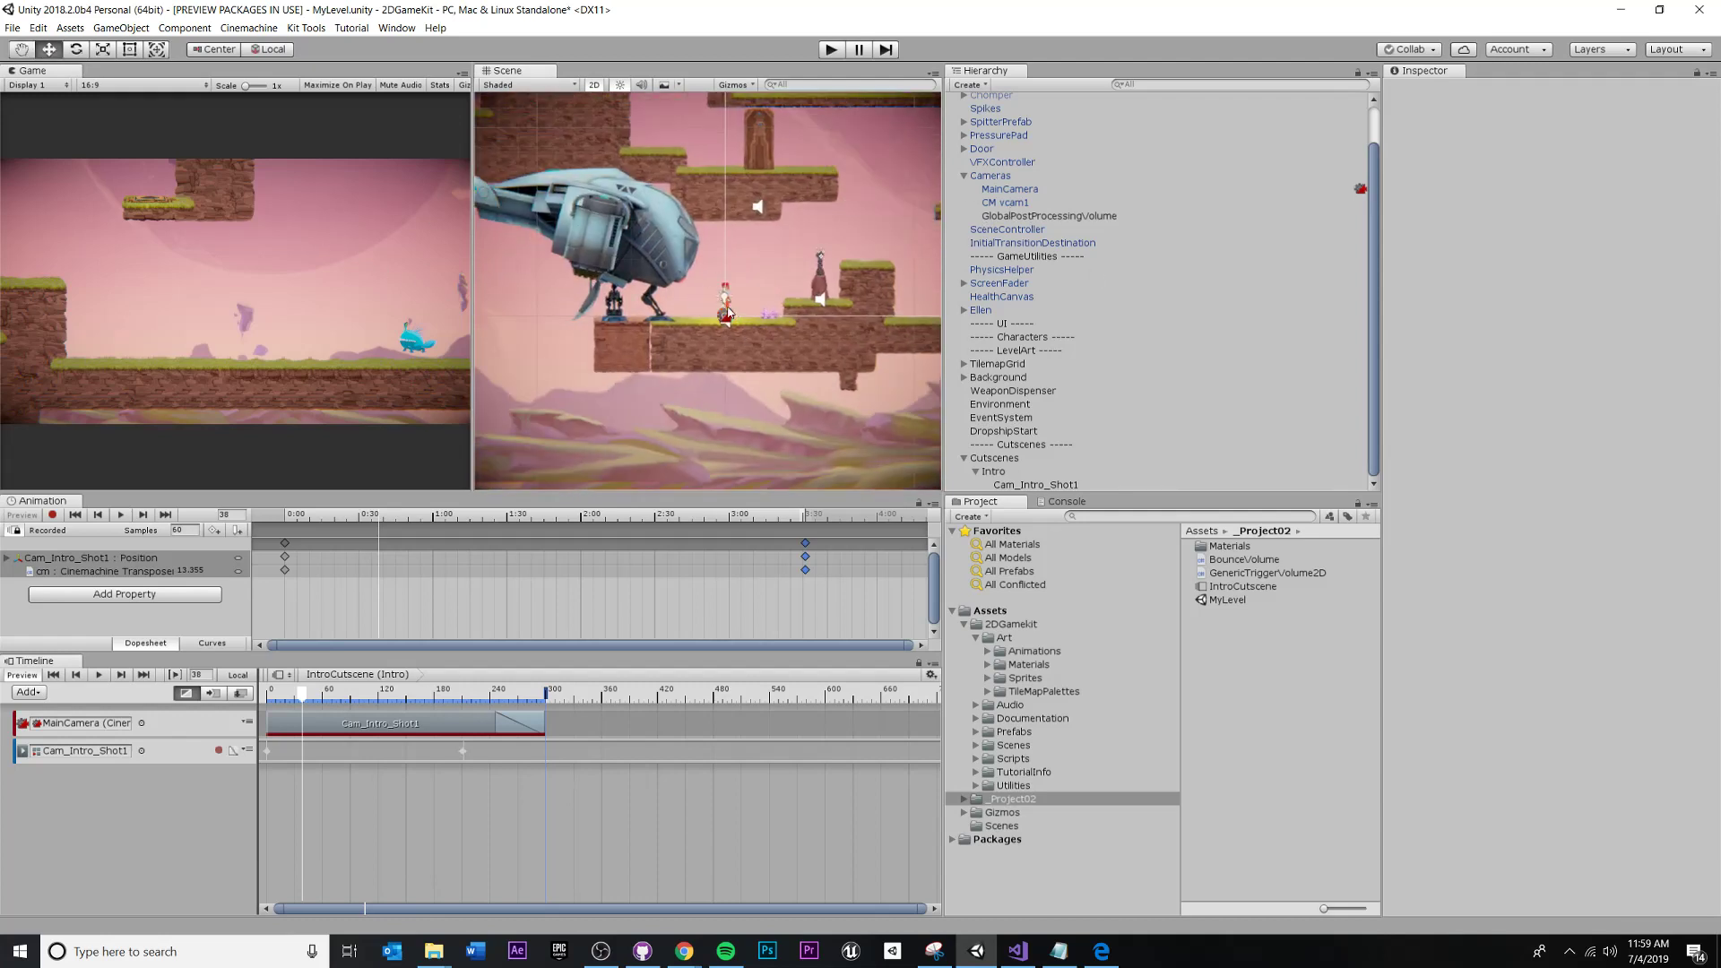
middle_drag(807, 249, 443, 296)
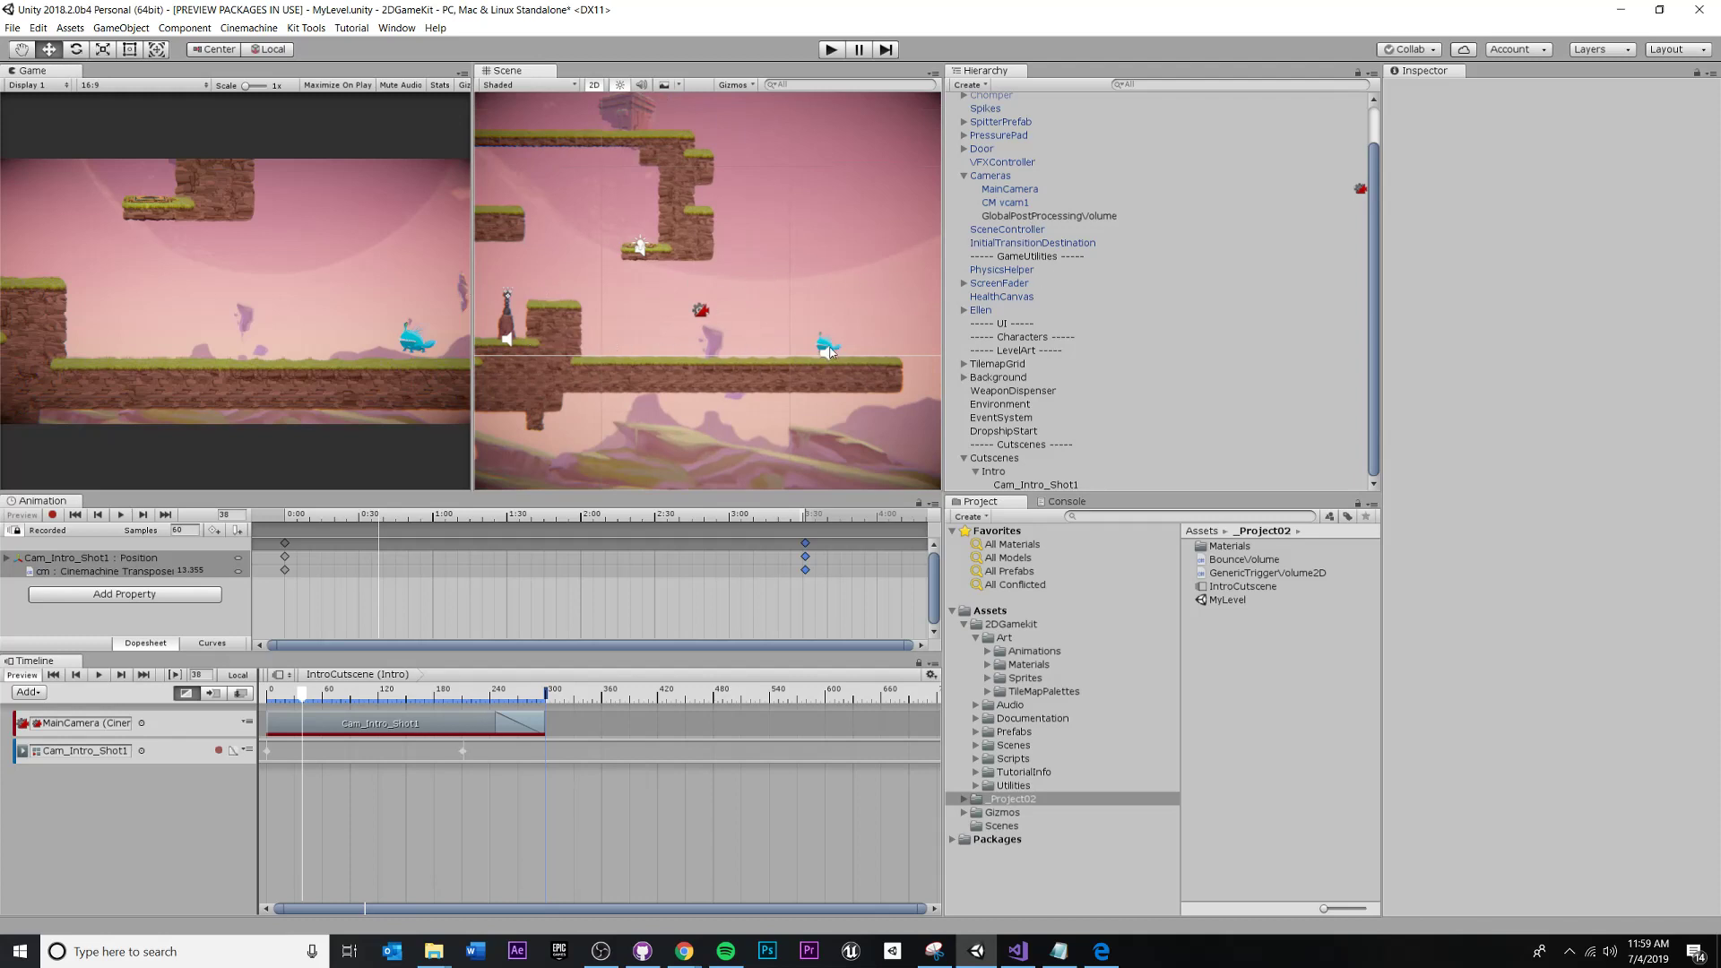
middle_drag(684, 300, 1061, 257)
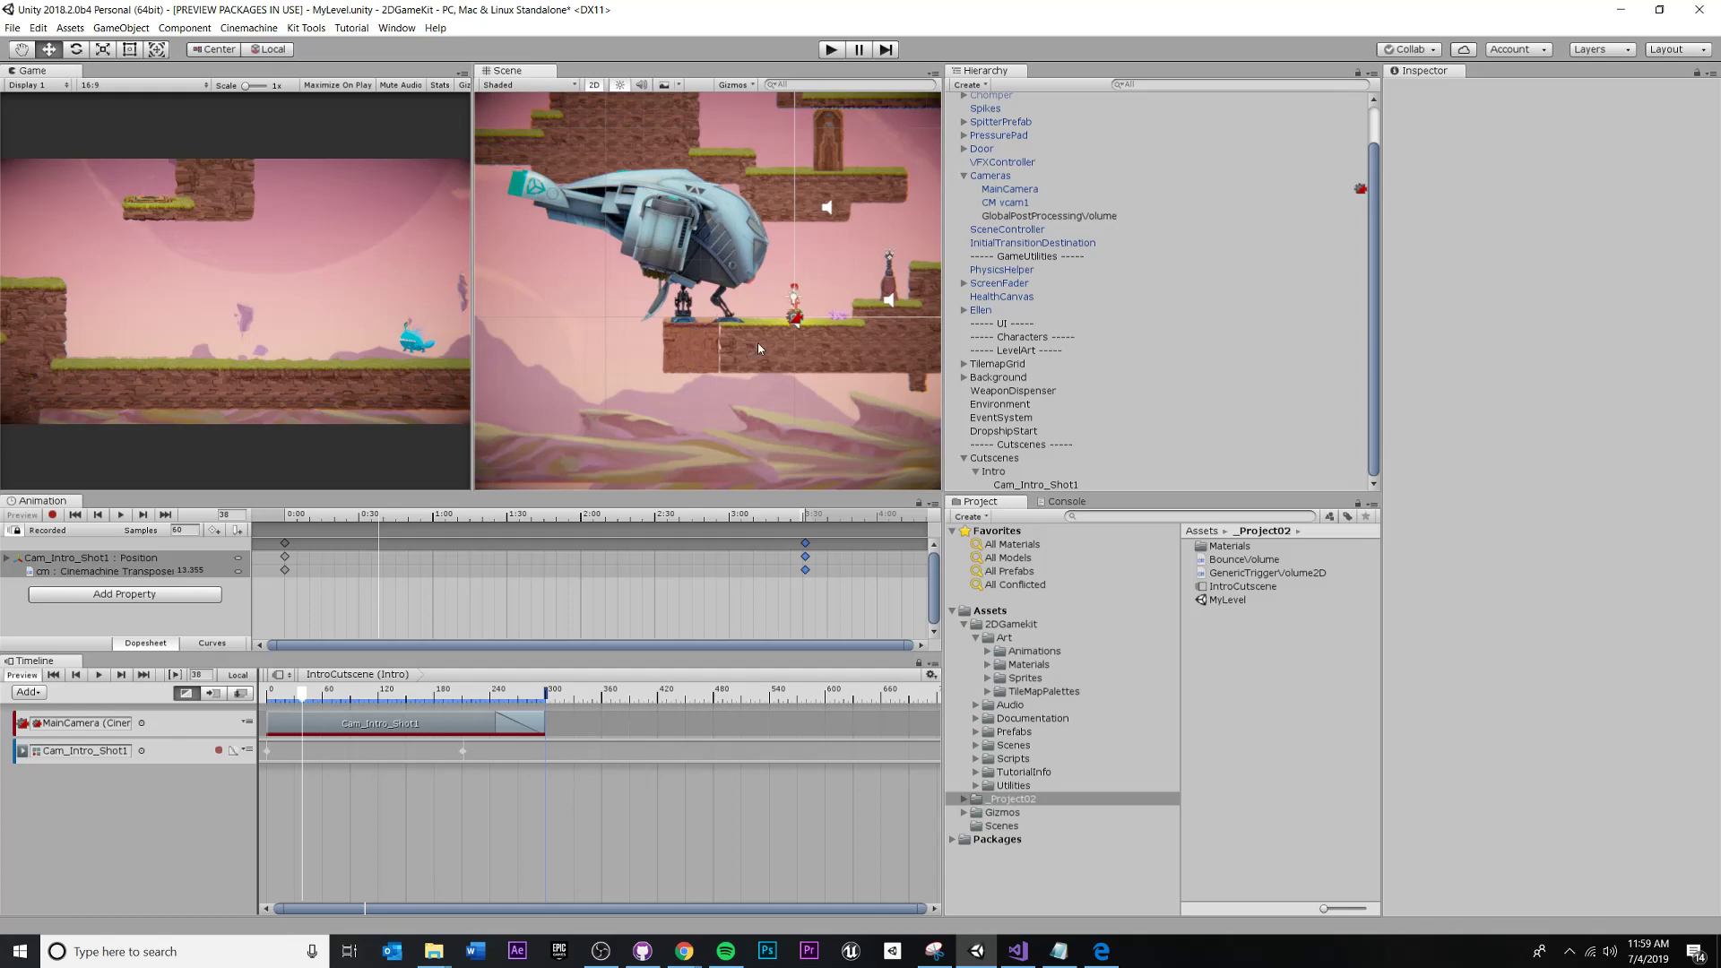
middle_drag(778, 316, 514, 294)
middle_drag(824, 274, 668, 249)
scroll(755, 313, up, 8)
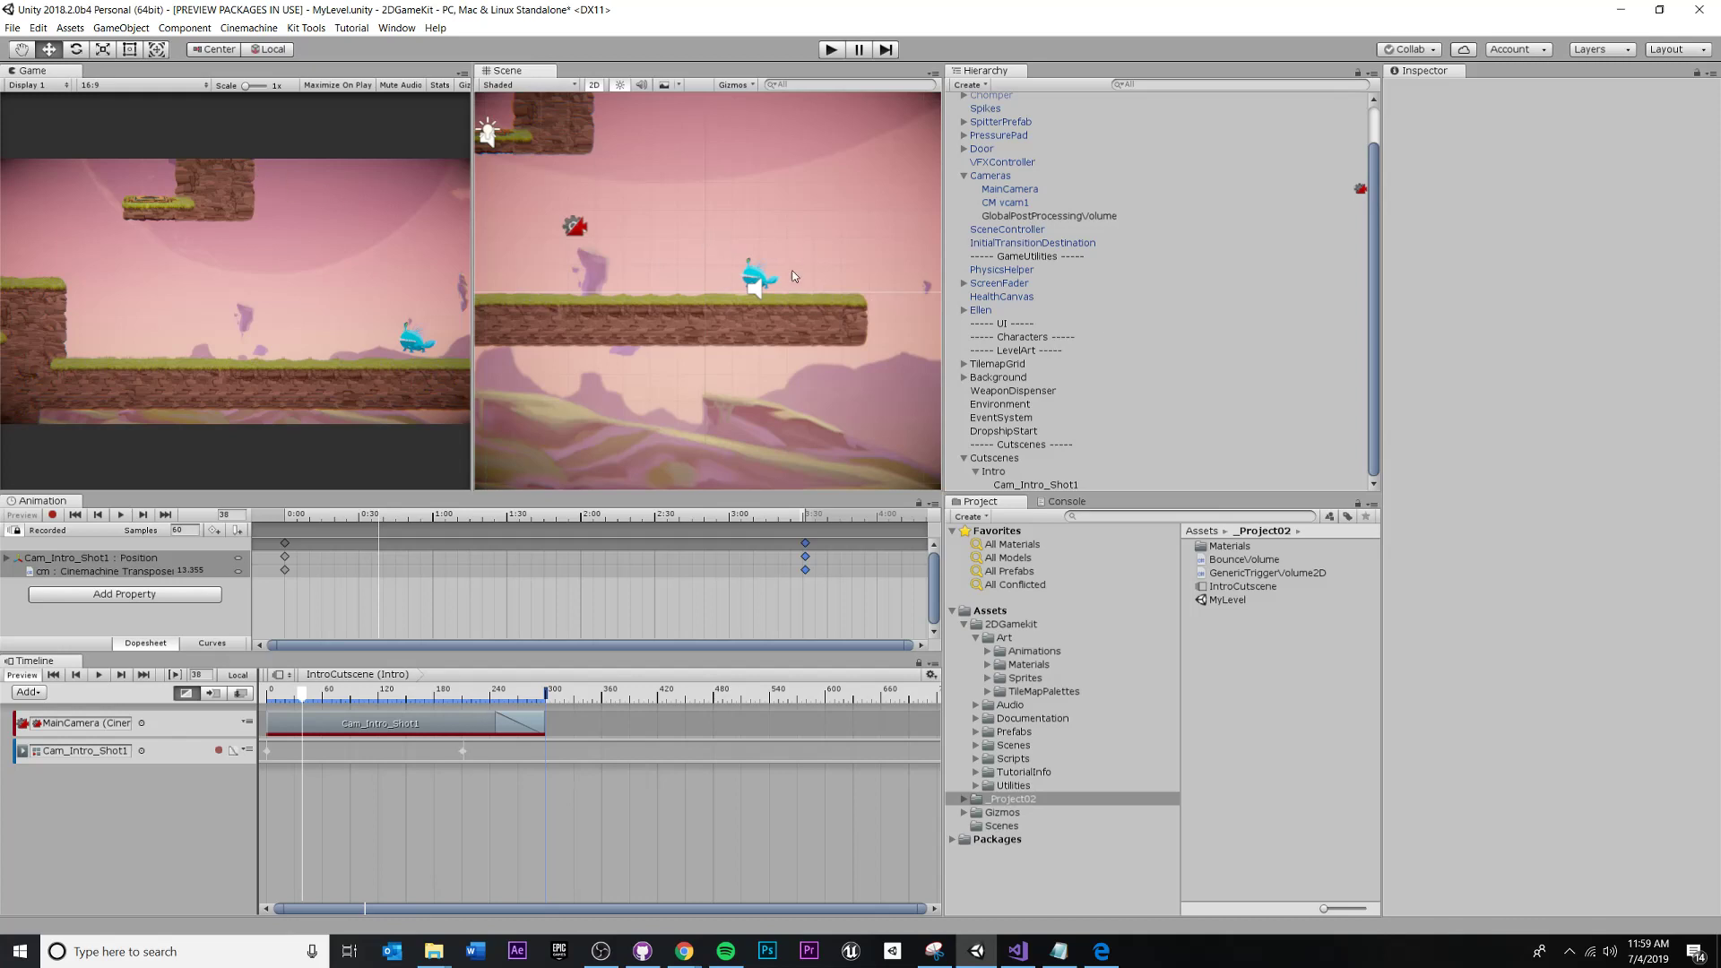
Rewind the IntroCutscene timeline to frame 0 and play it back to preview the Cam_Intro_Shot1 camera move.
drag(316, 696, 267, 686)
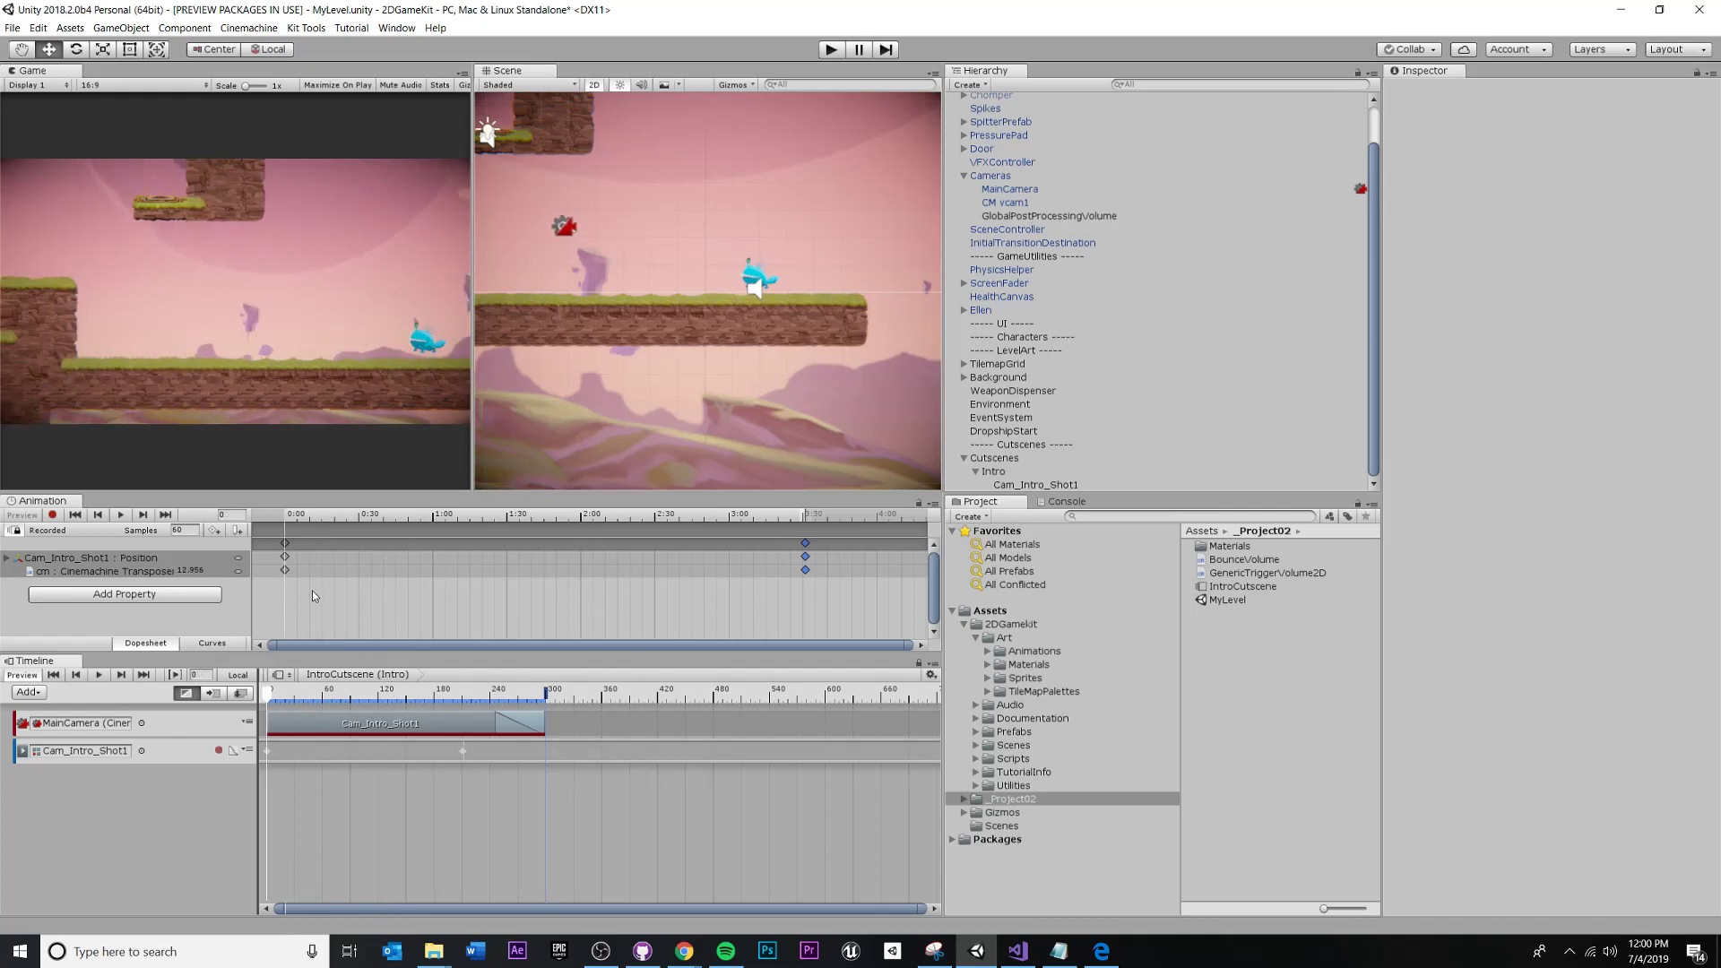
key(space)
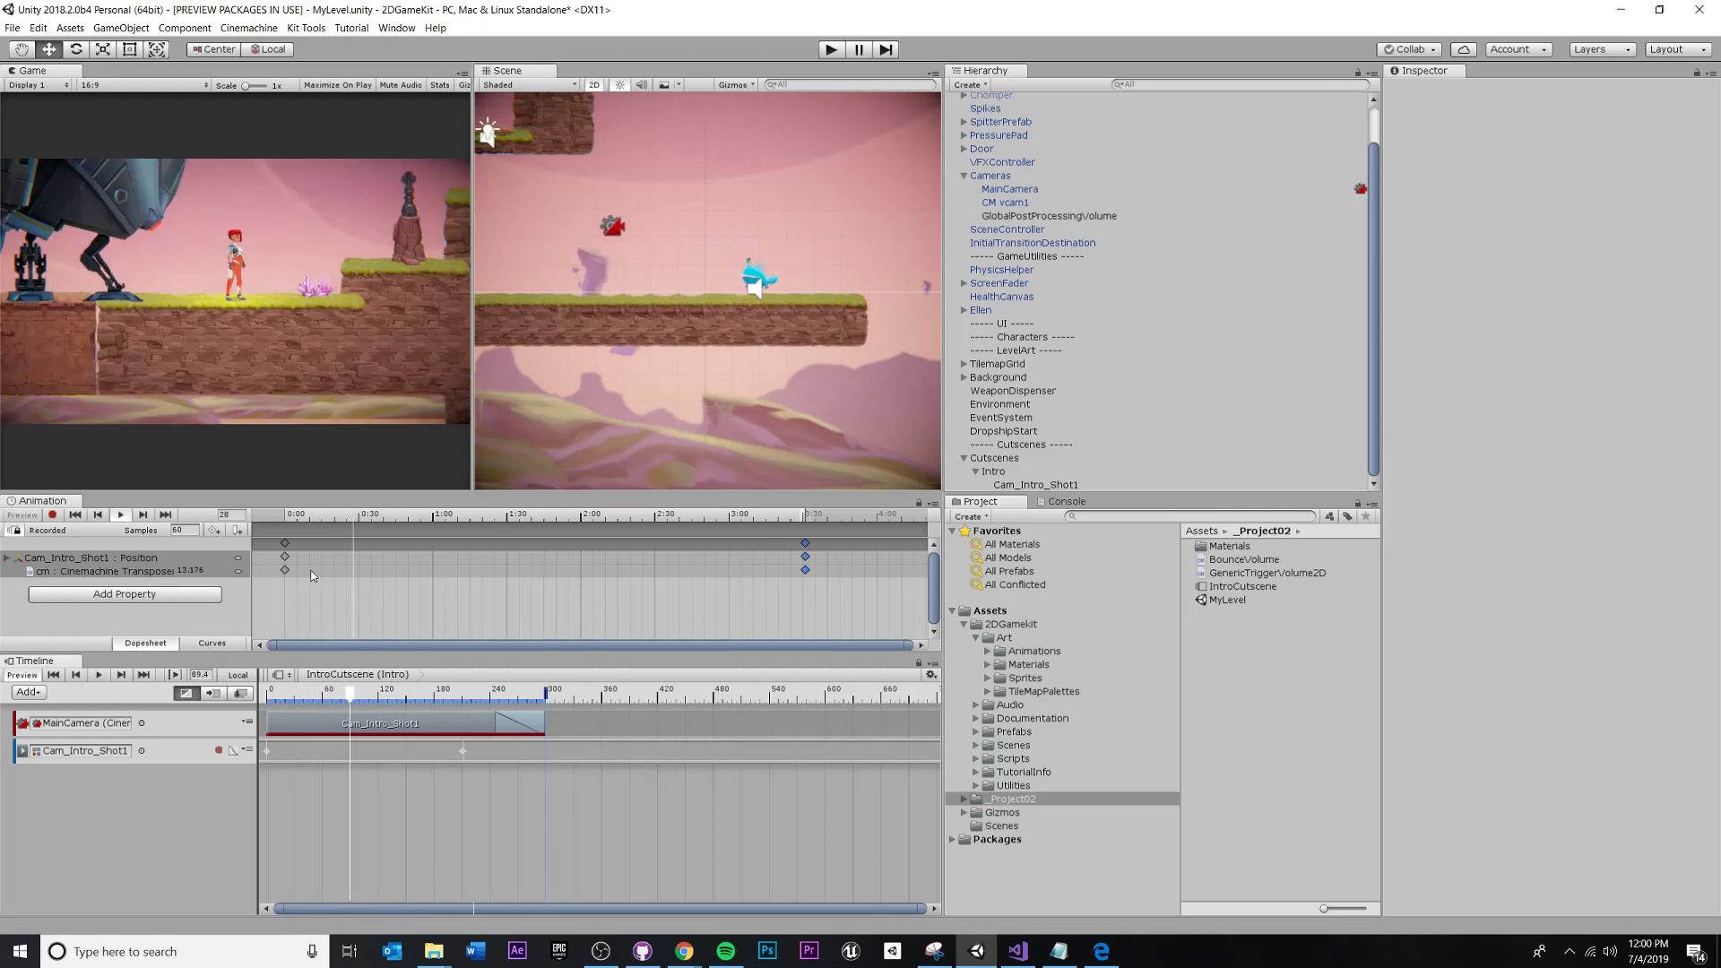
drag(368, 699, 260, 698)
key(space)
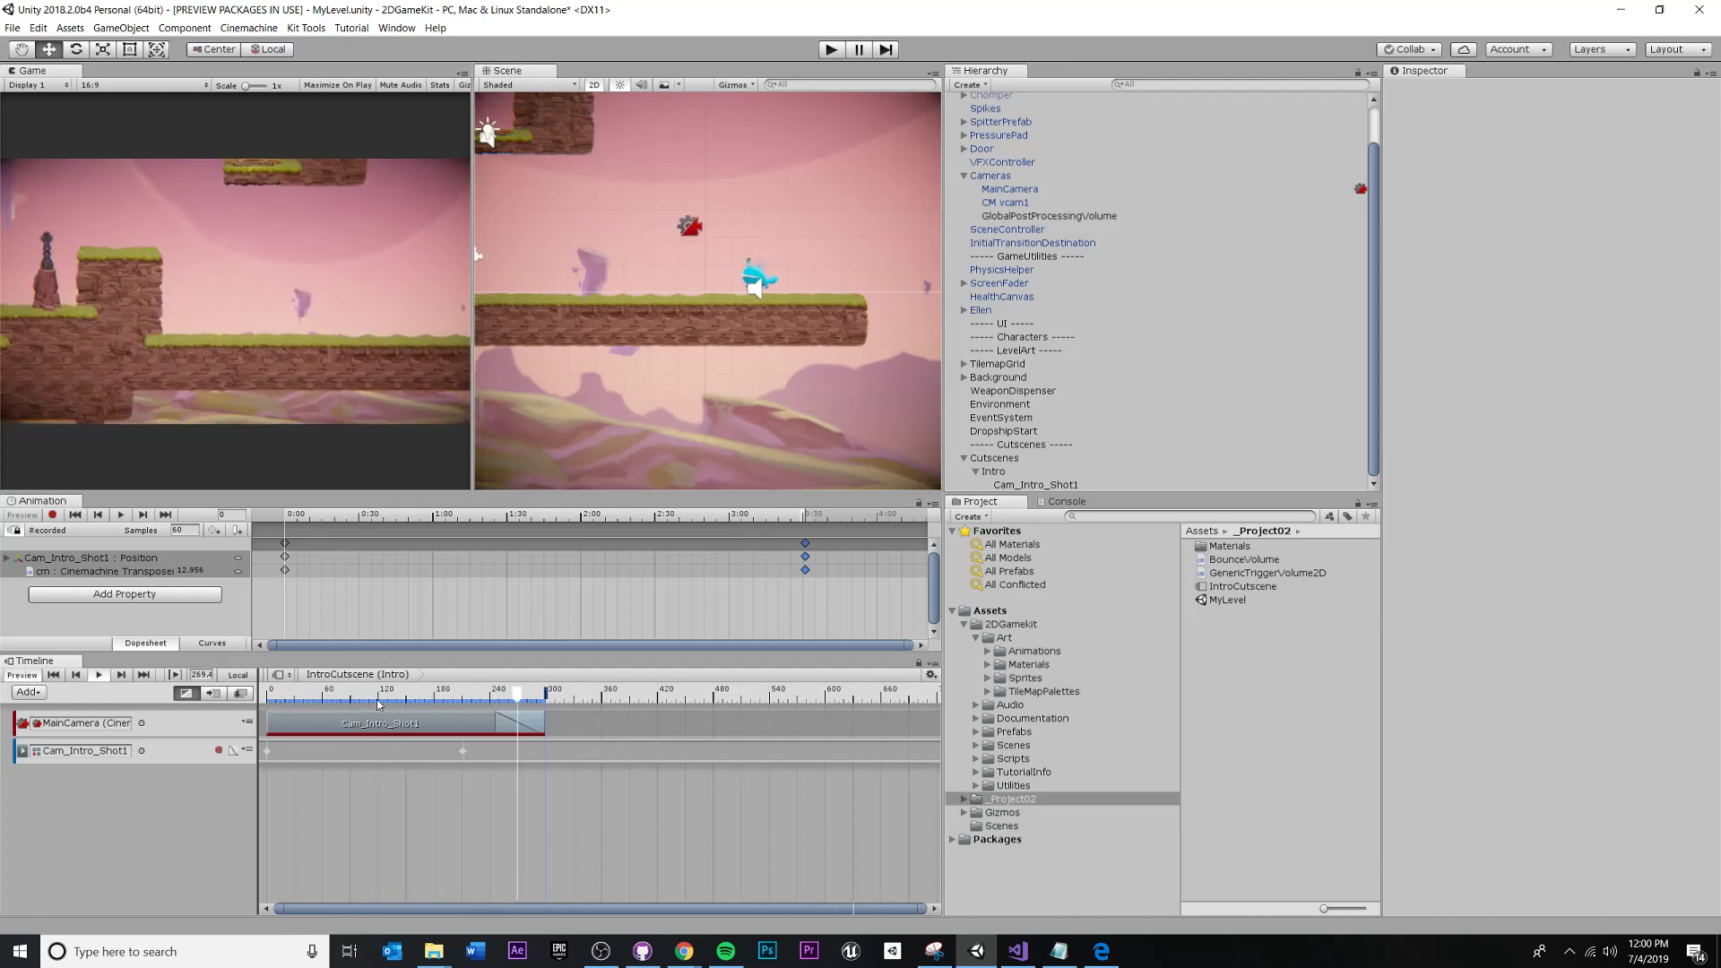
key(ctrl+s)
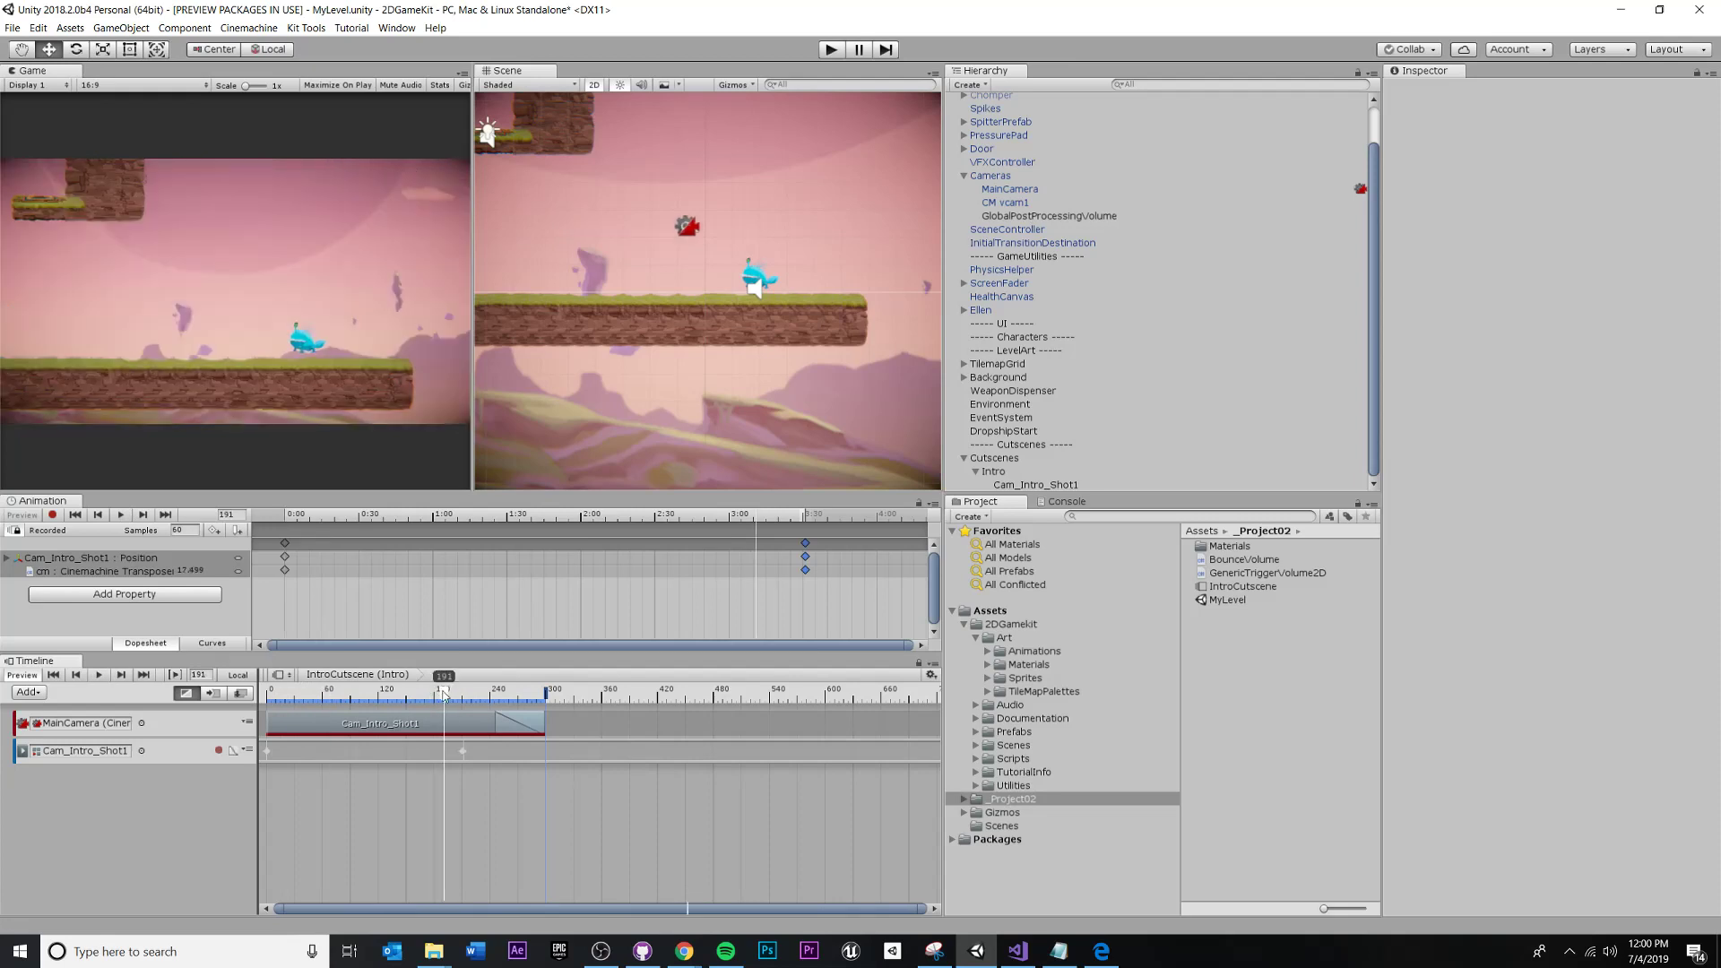
Duplicate the DropshipStart object and parent the copy under Intro in the Cutscenes group.
middle_drag(662, 252, 576, 362)
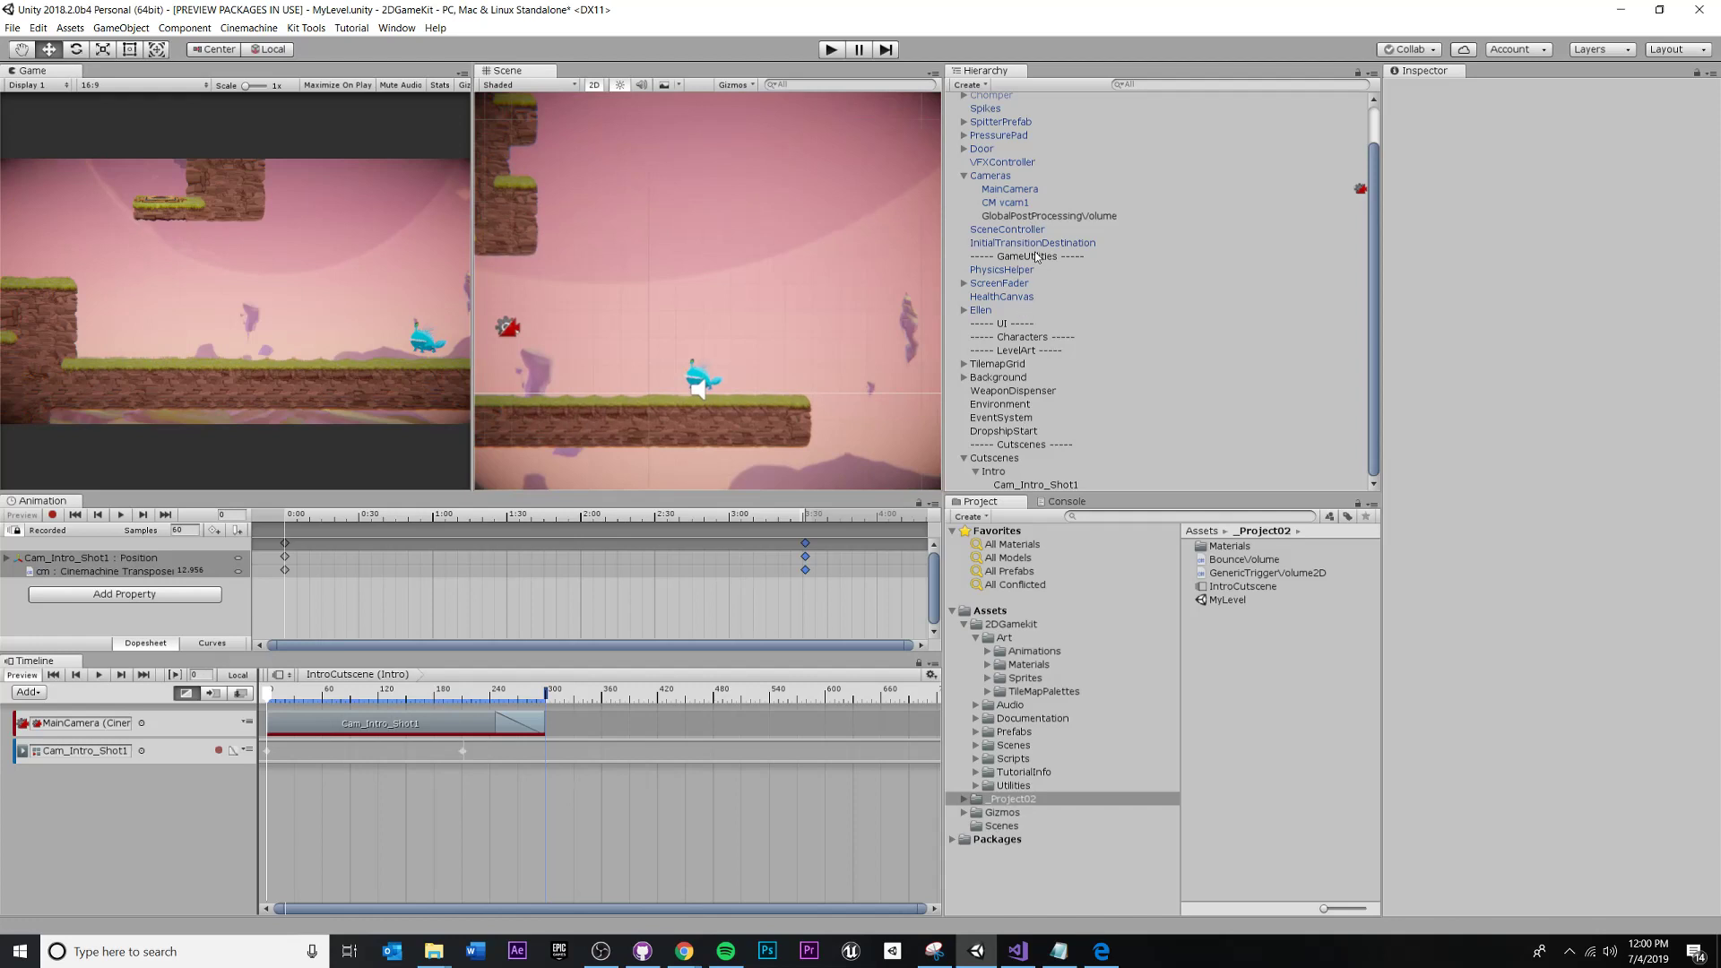
click(1056, 368)
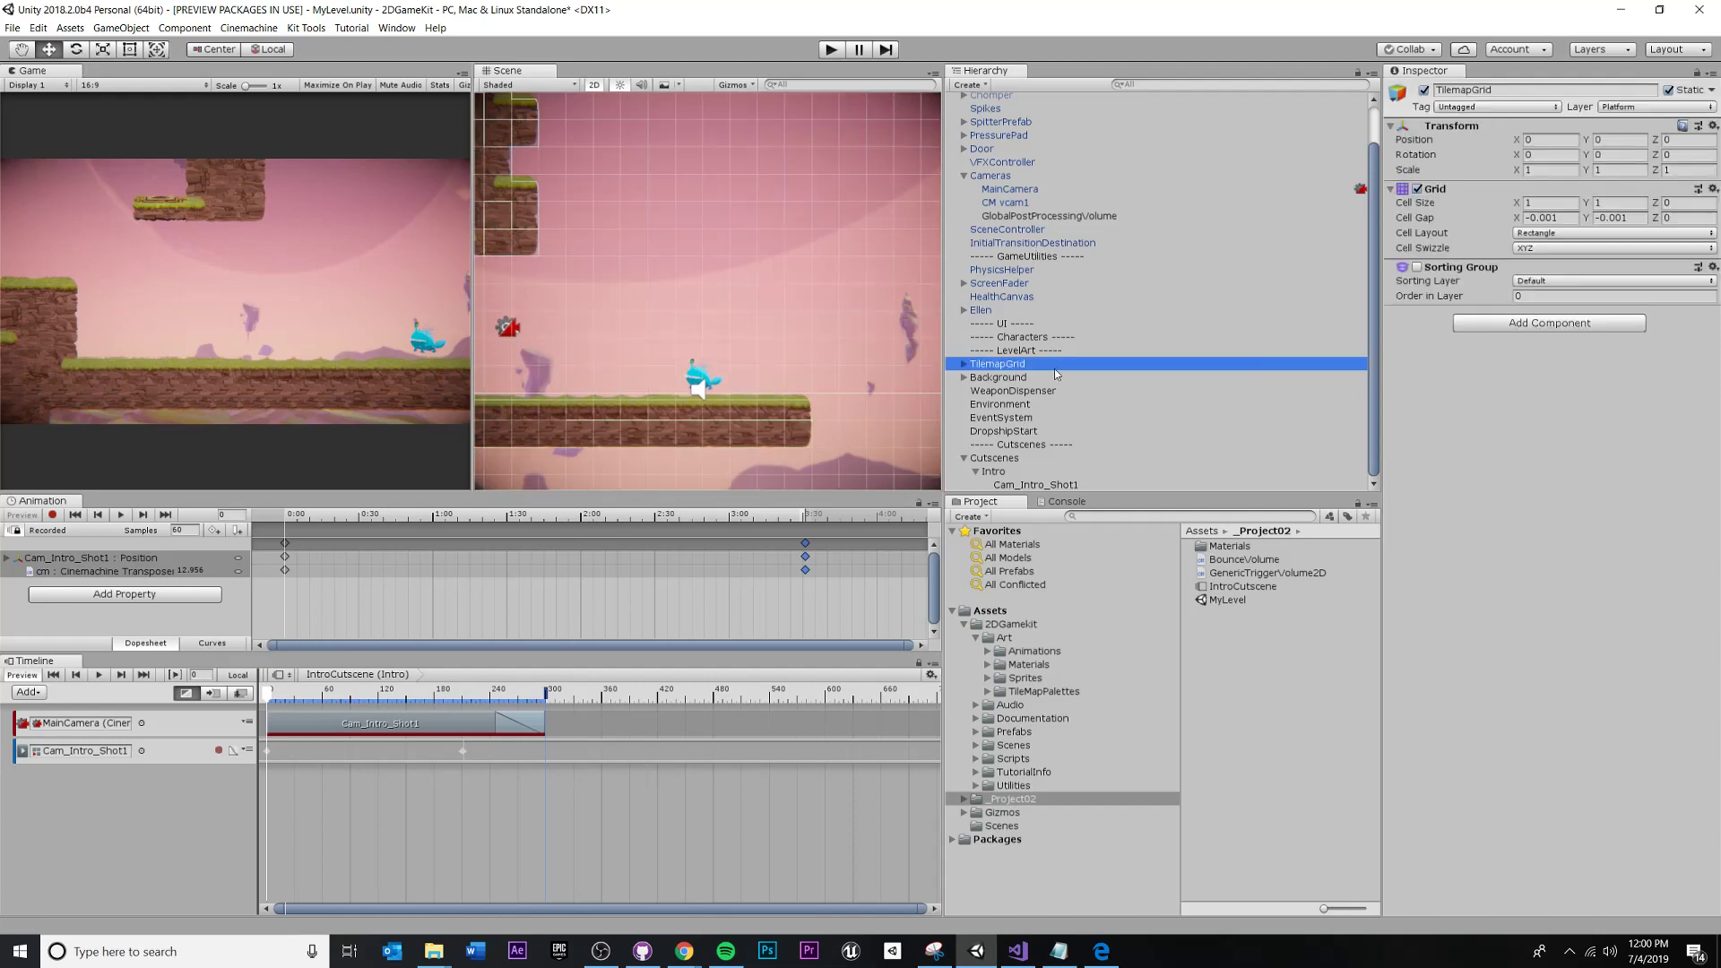
click(1011, 432)
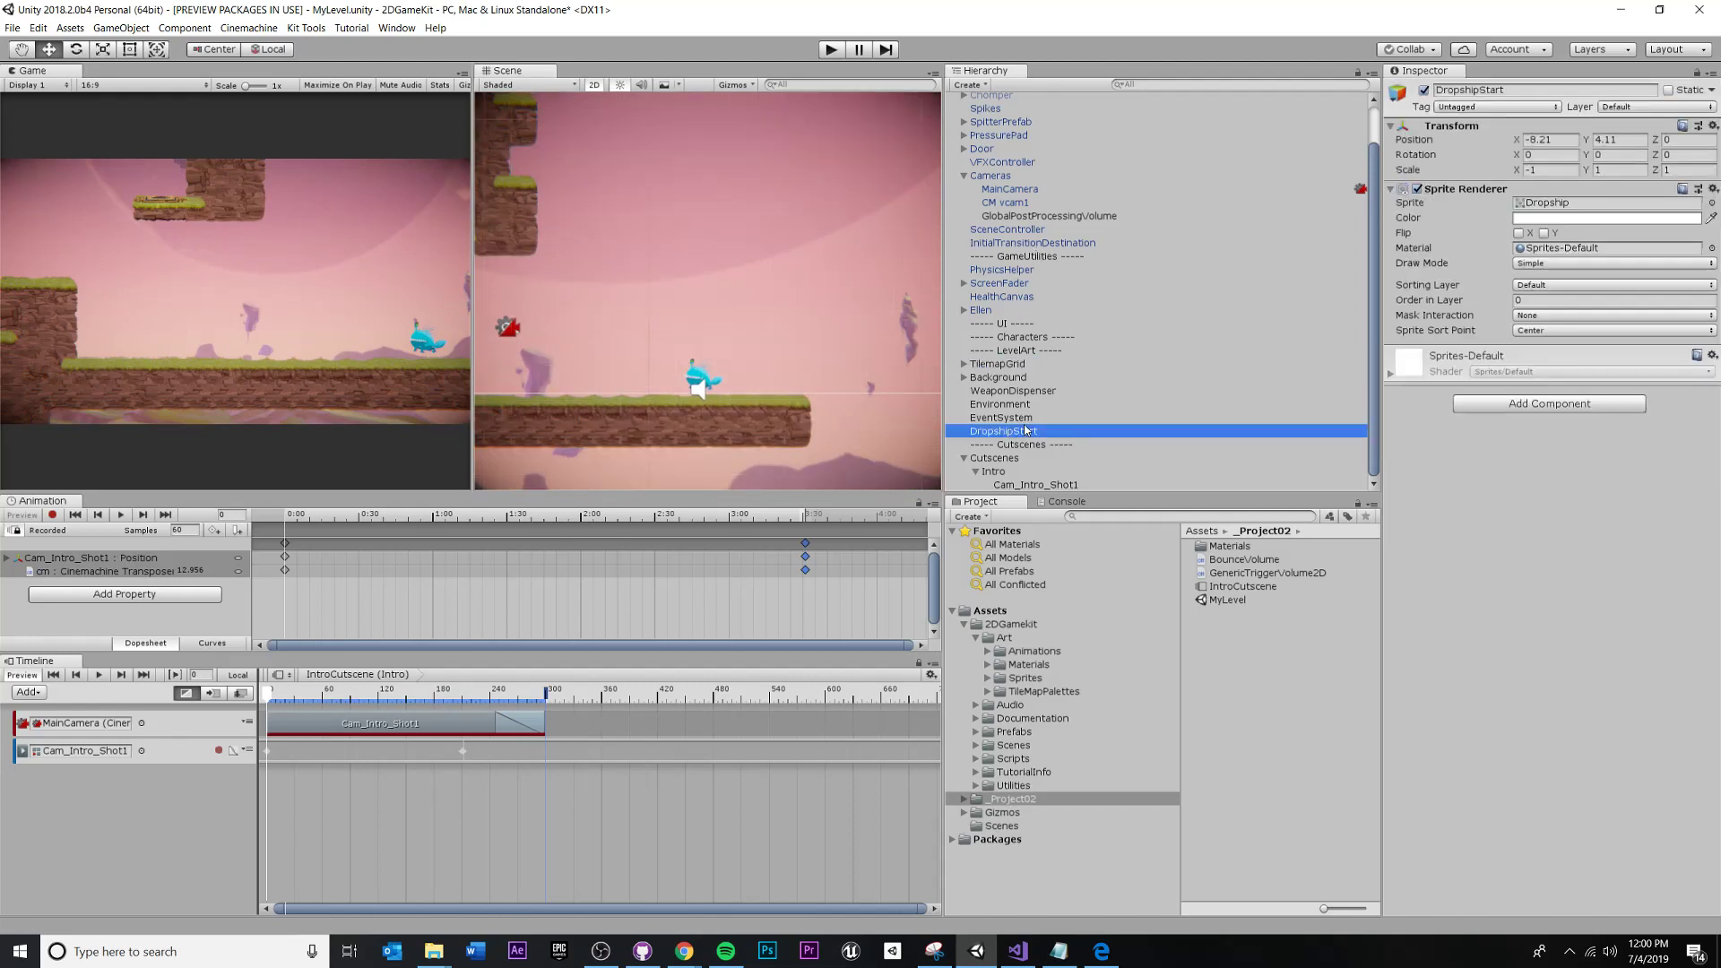
click(1005, 420)
click(1003, 429)
double_click(1002, 432)
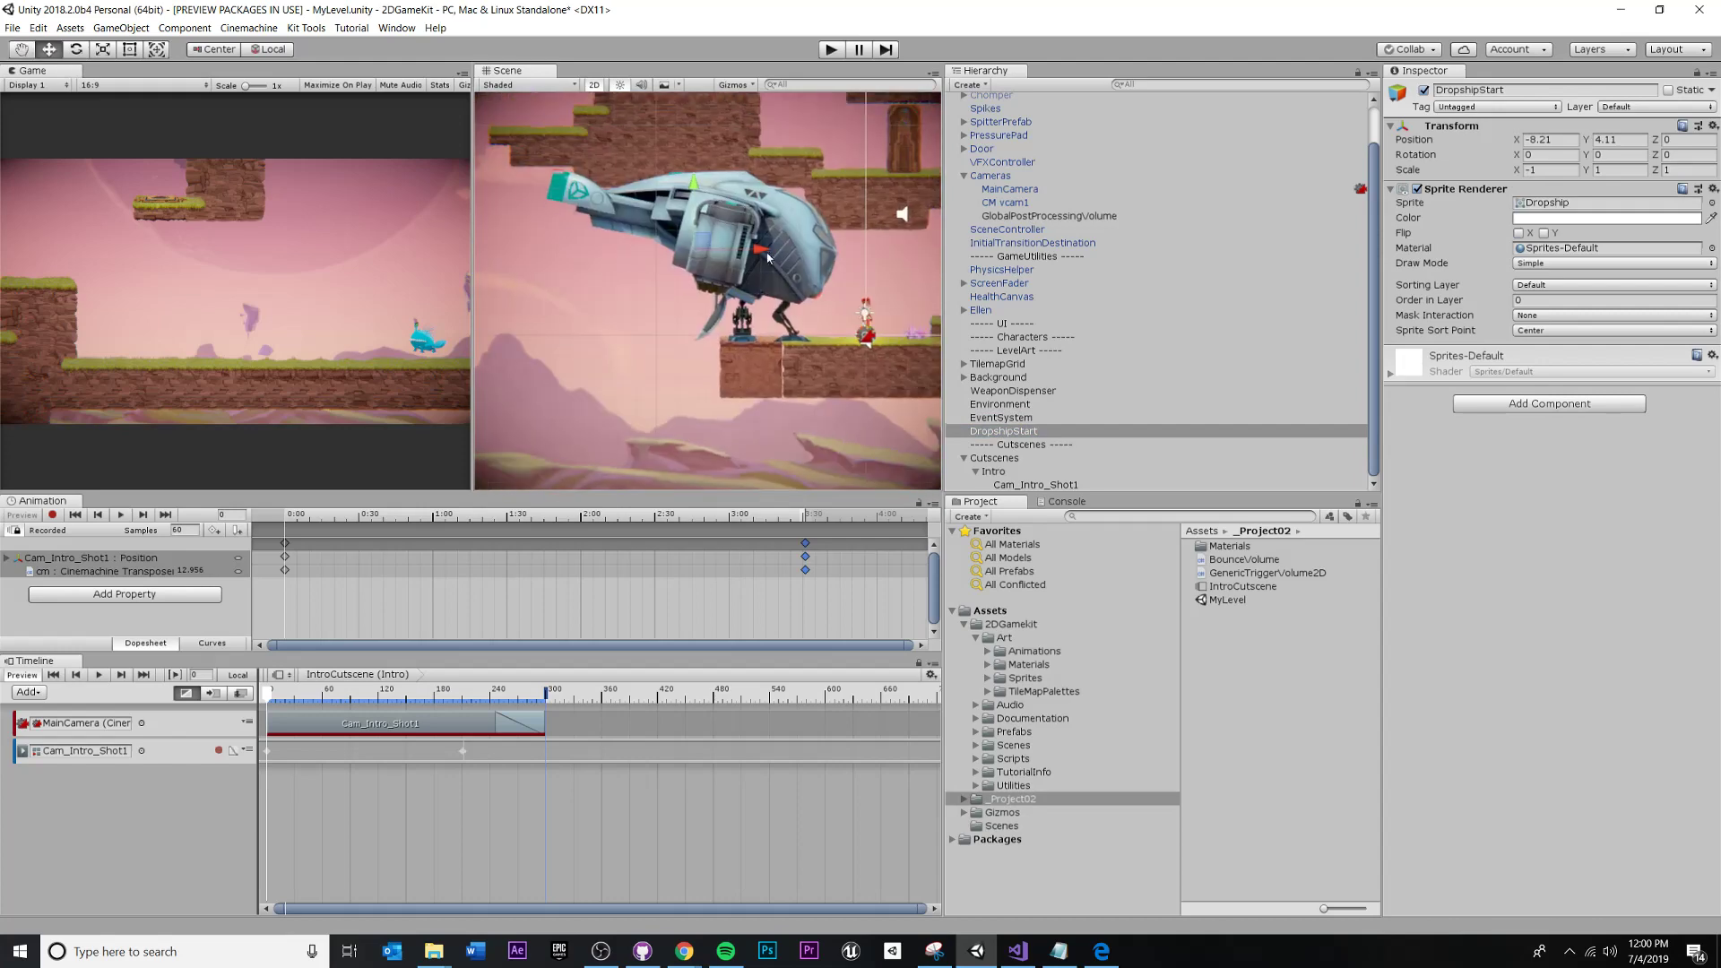
middle_drag(865, 226, 577, 230)
scroll(722, 245, down, 6)
middle_drag(746, 239, 538, 204)
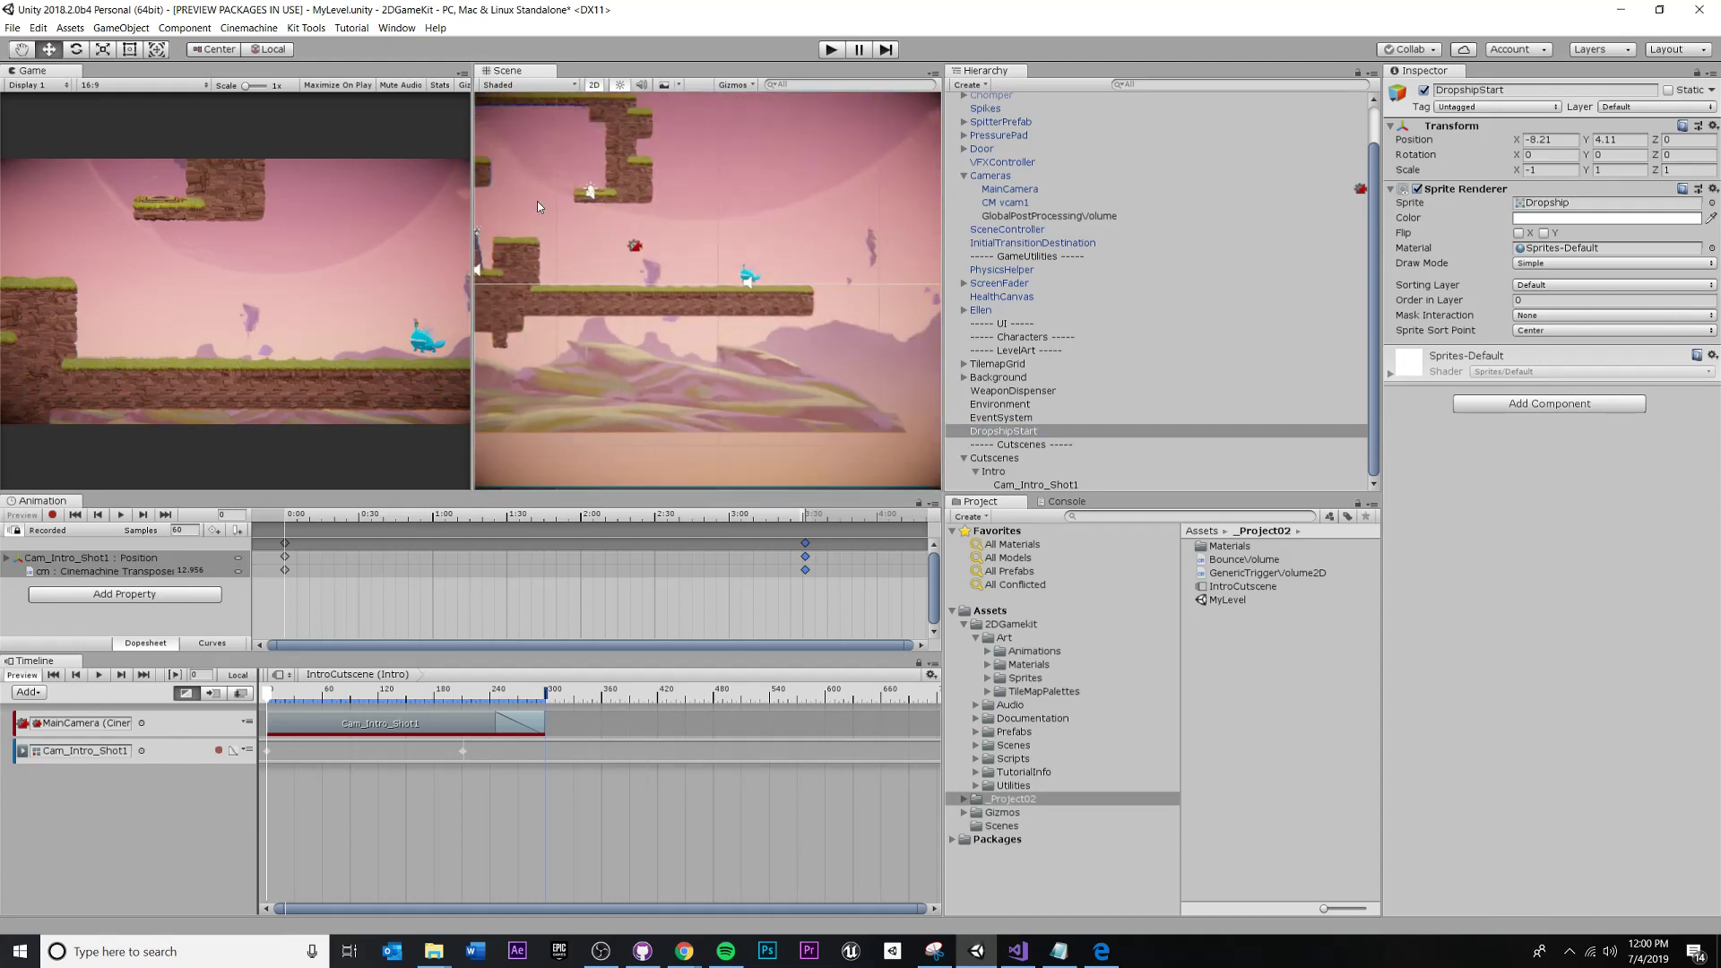
click(1003, 433)
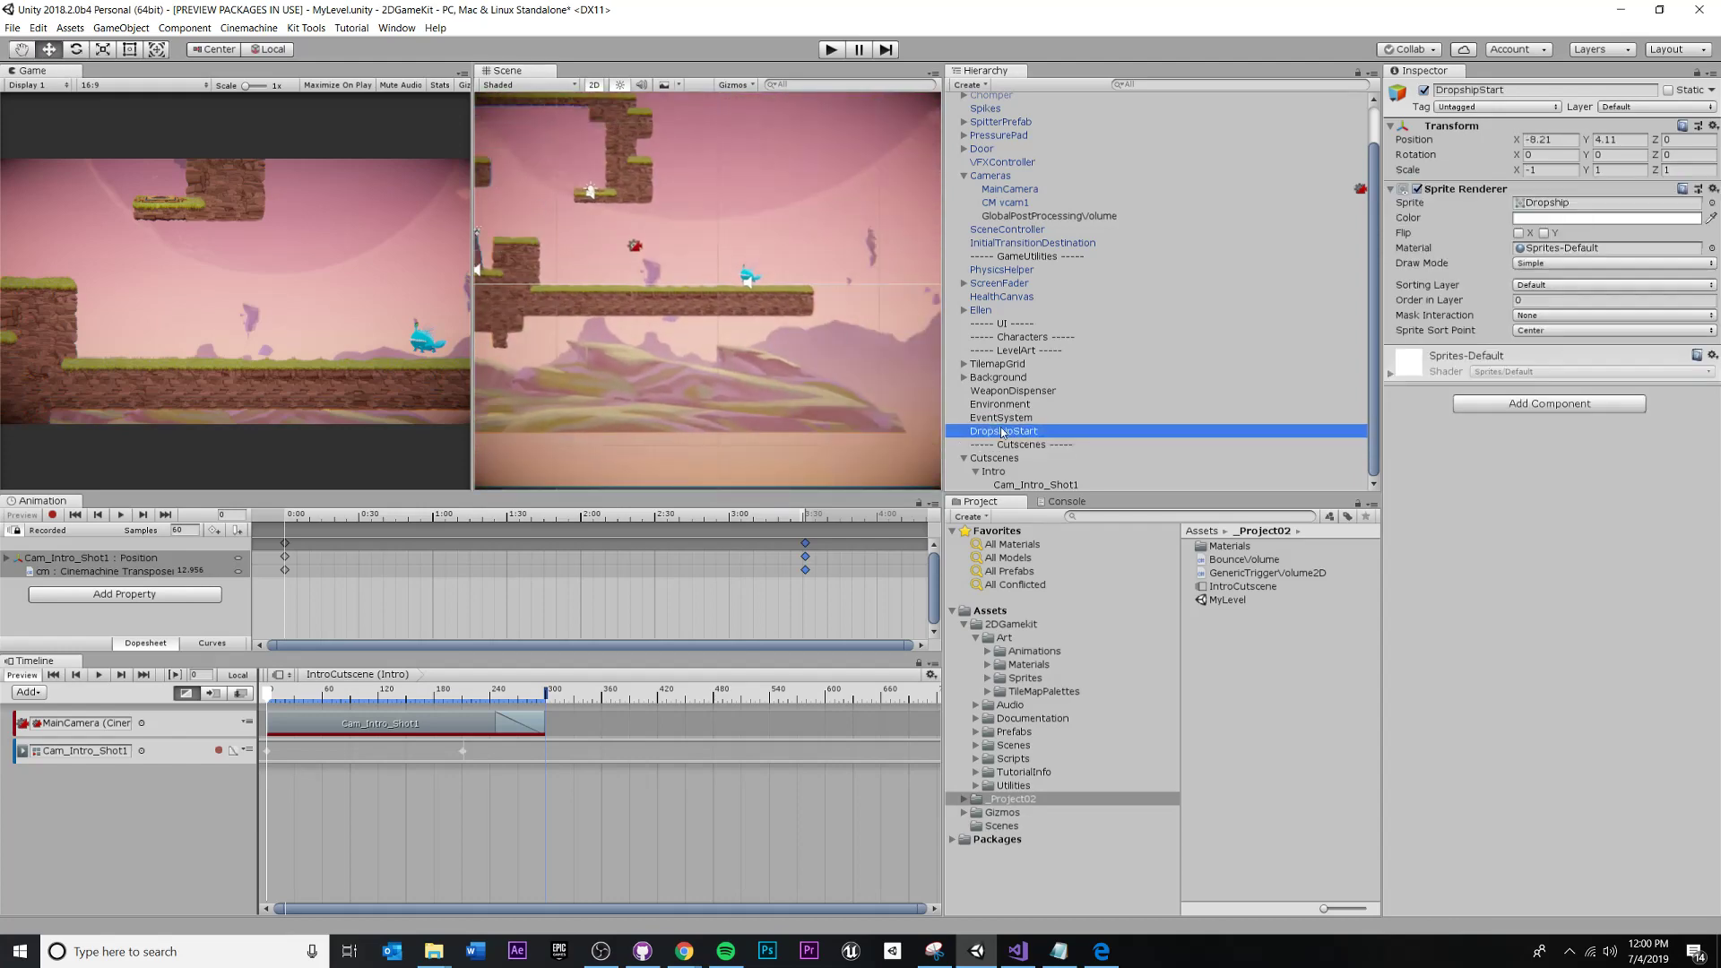
key(ctrl+d)
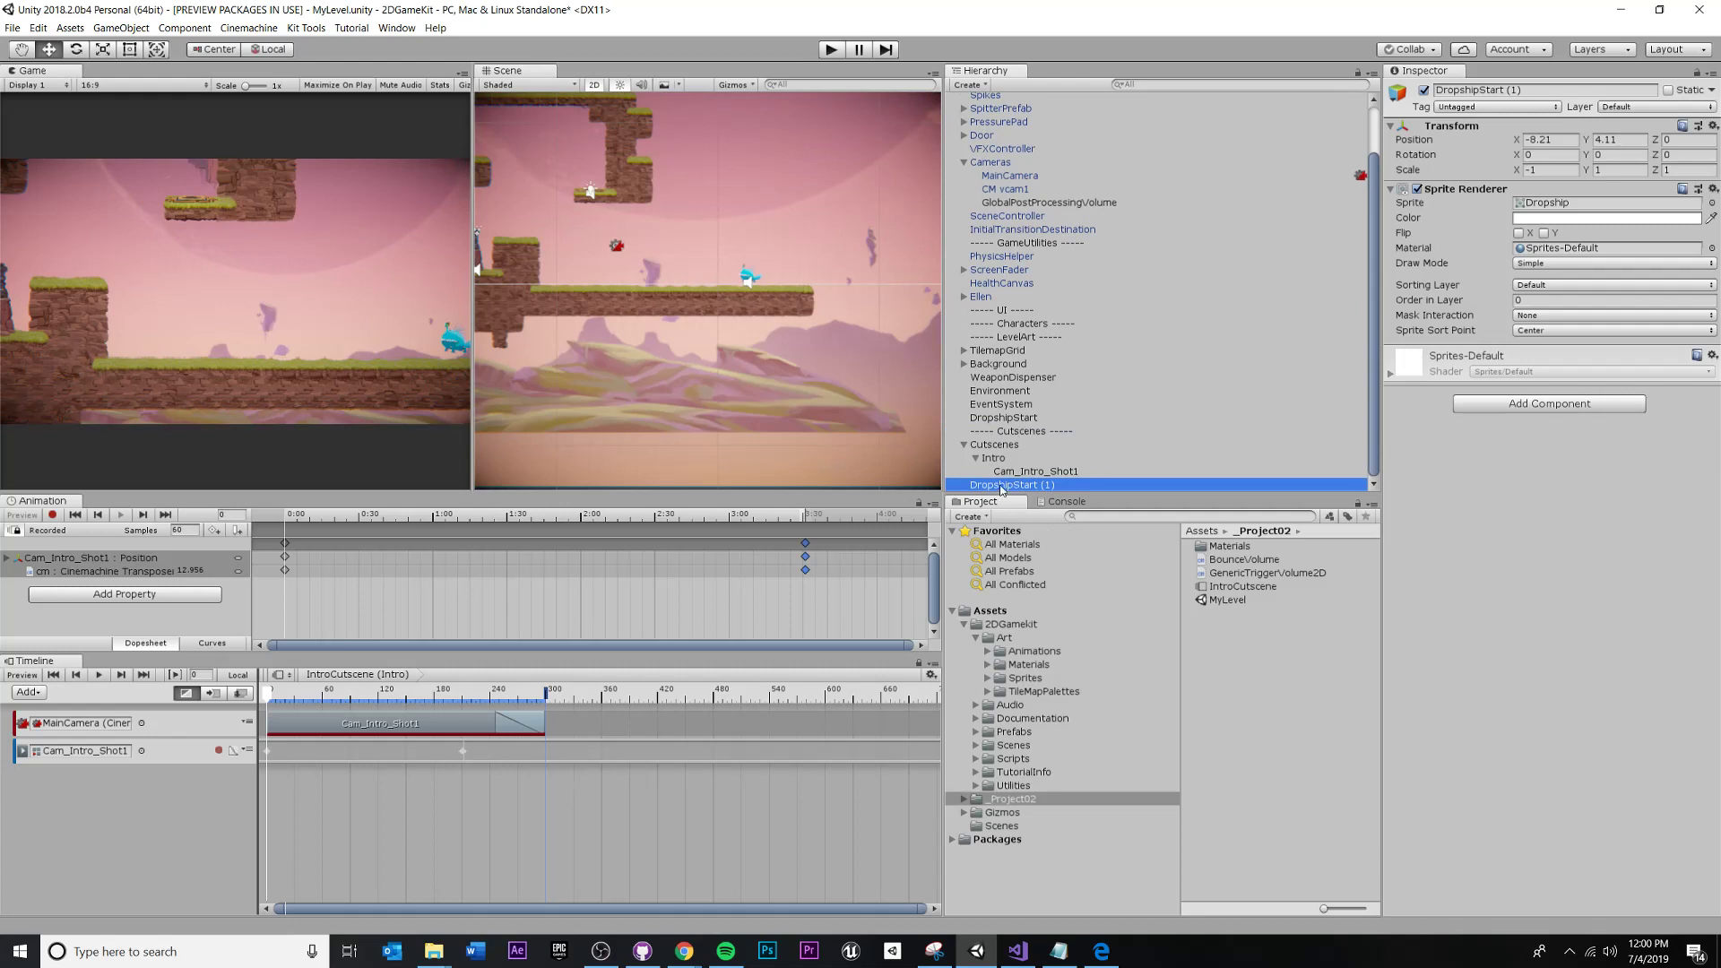
drag(1003, 489, 1020, 462)
Move the duplicated dropship along X to about 31.6, beyond the far end of the platform.
key(f)
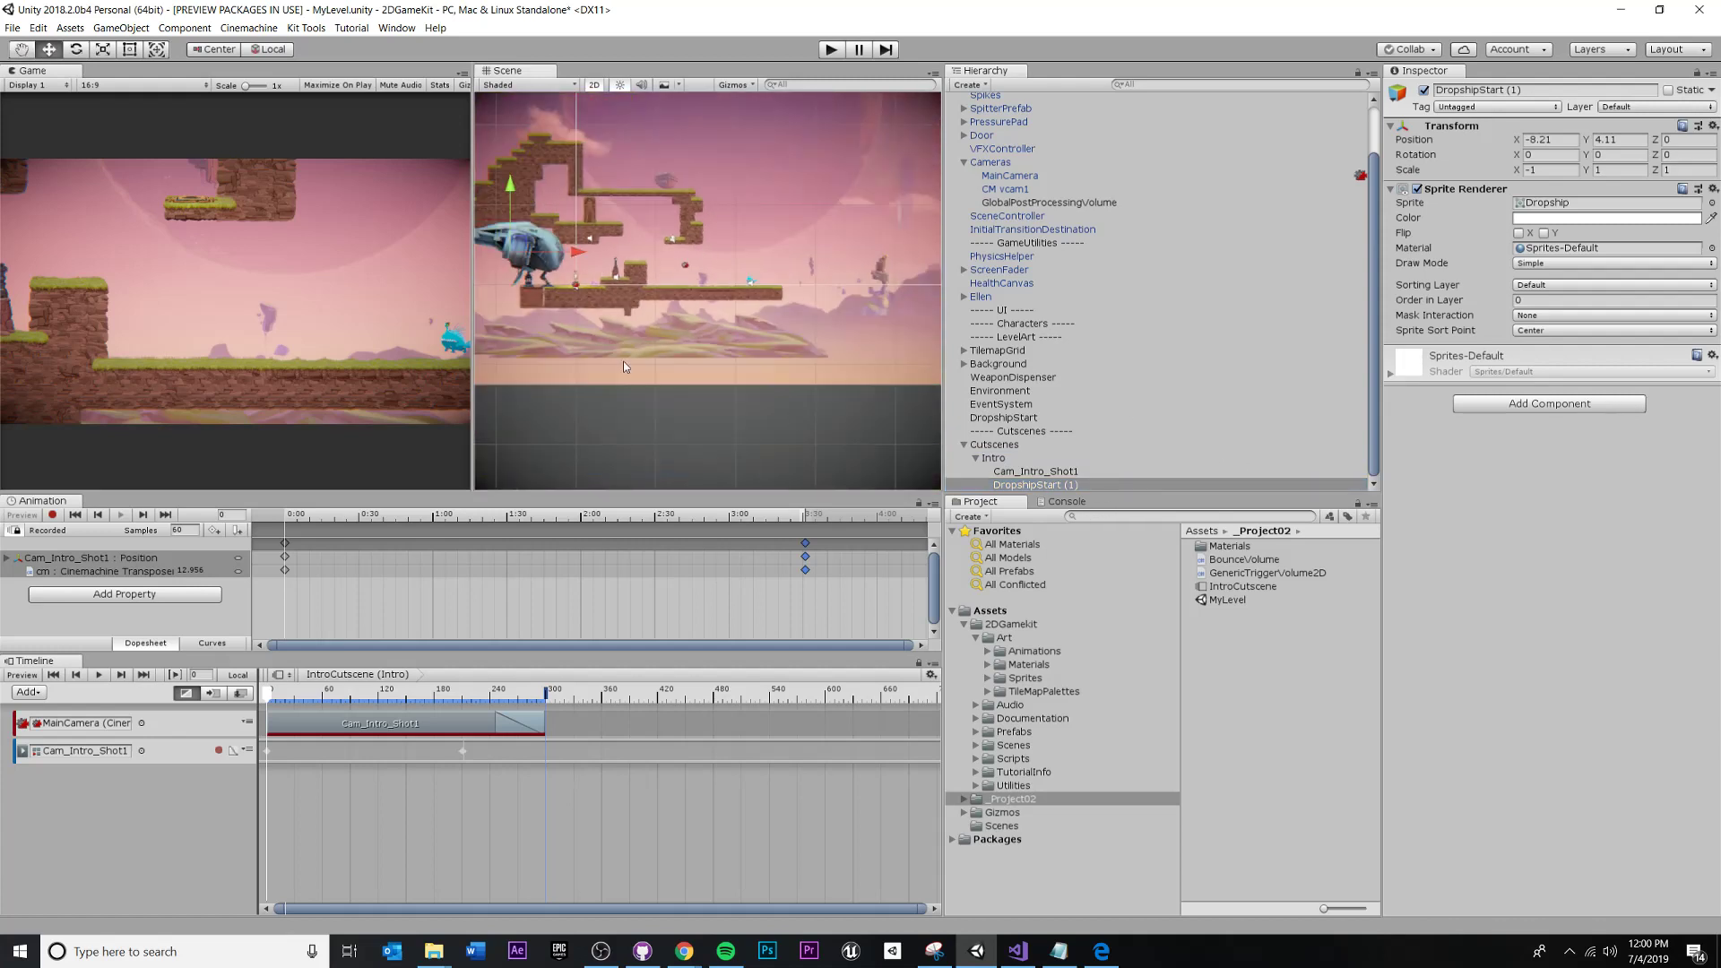
drag(572, 254, 871, 228)
key(f)
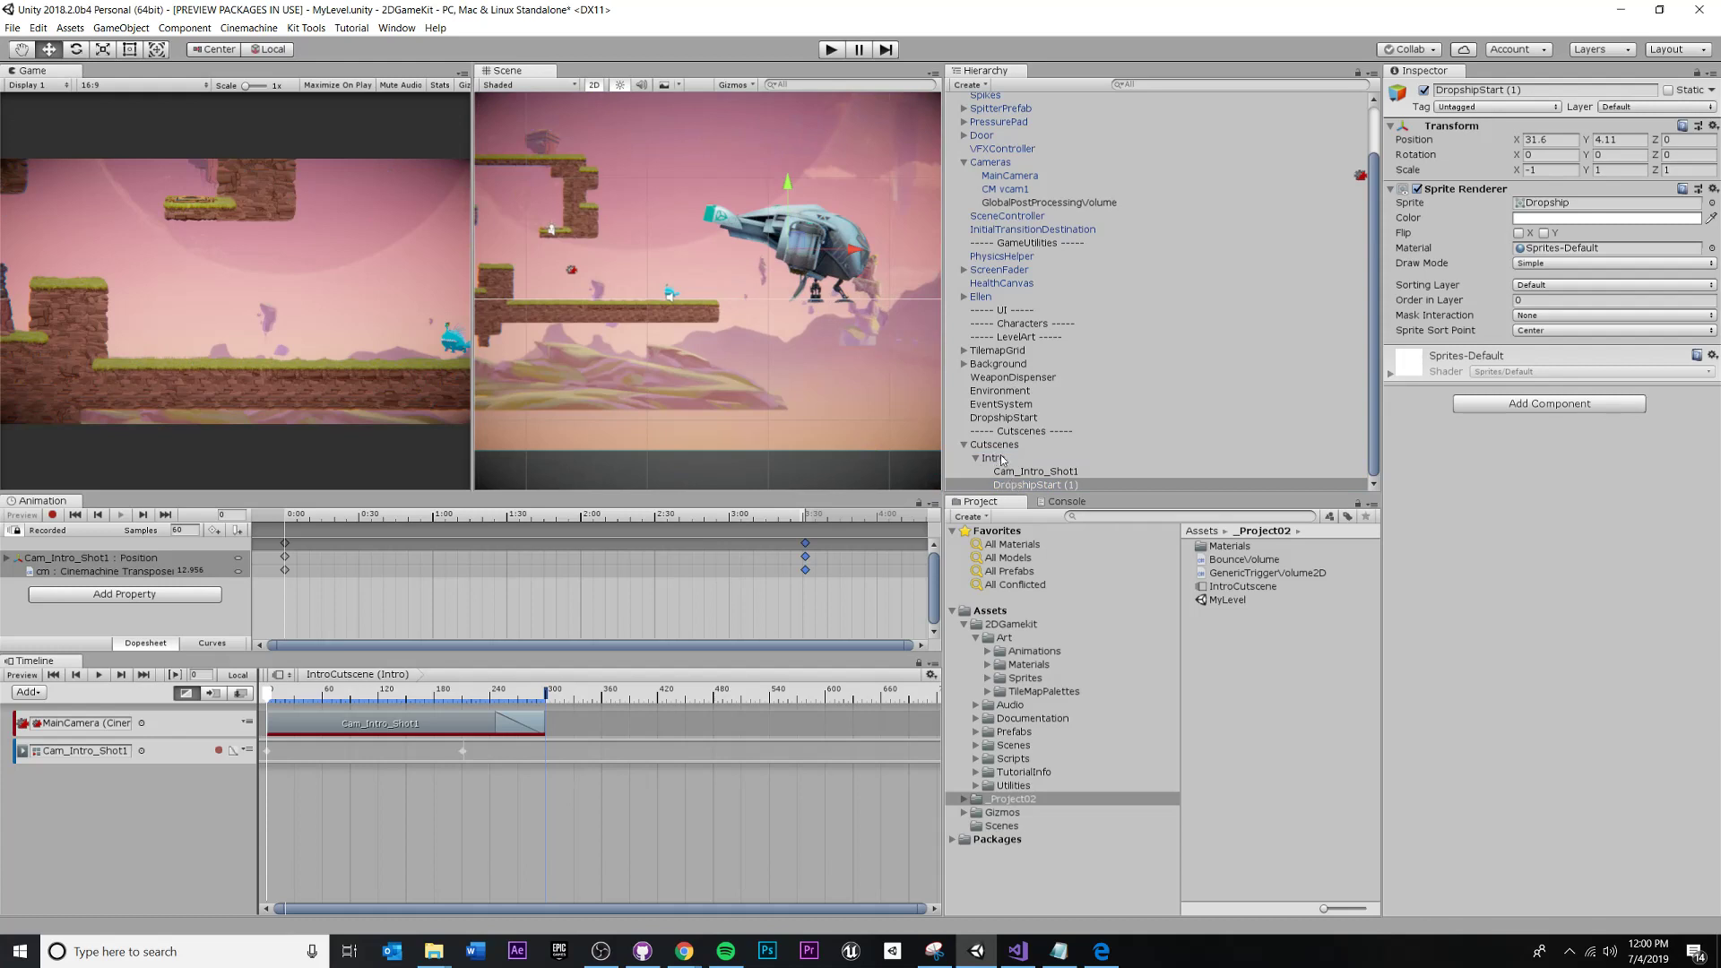
key(f)
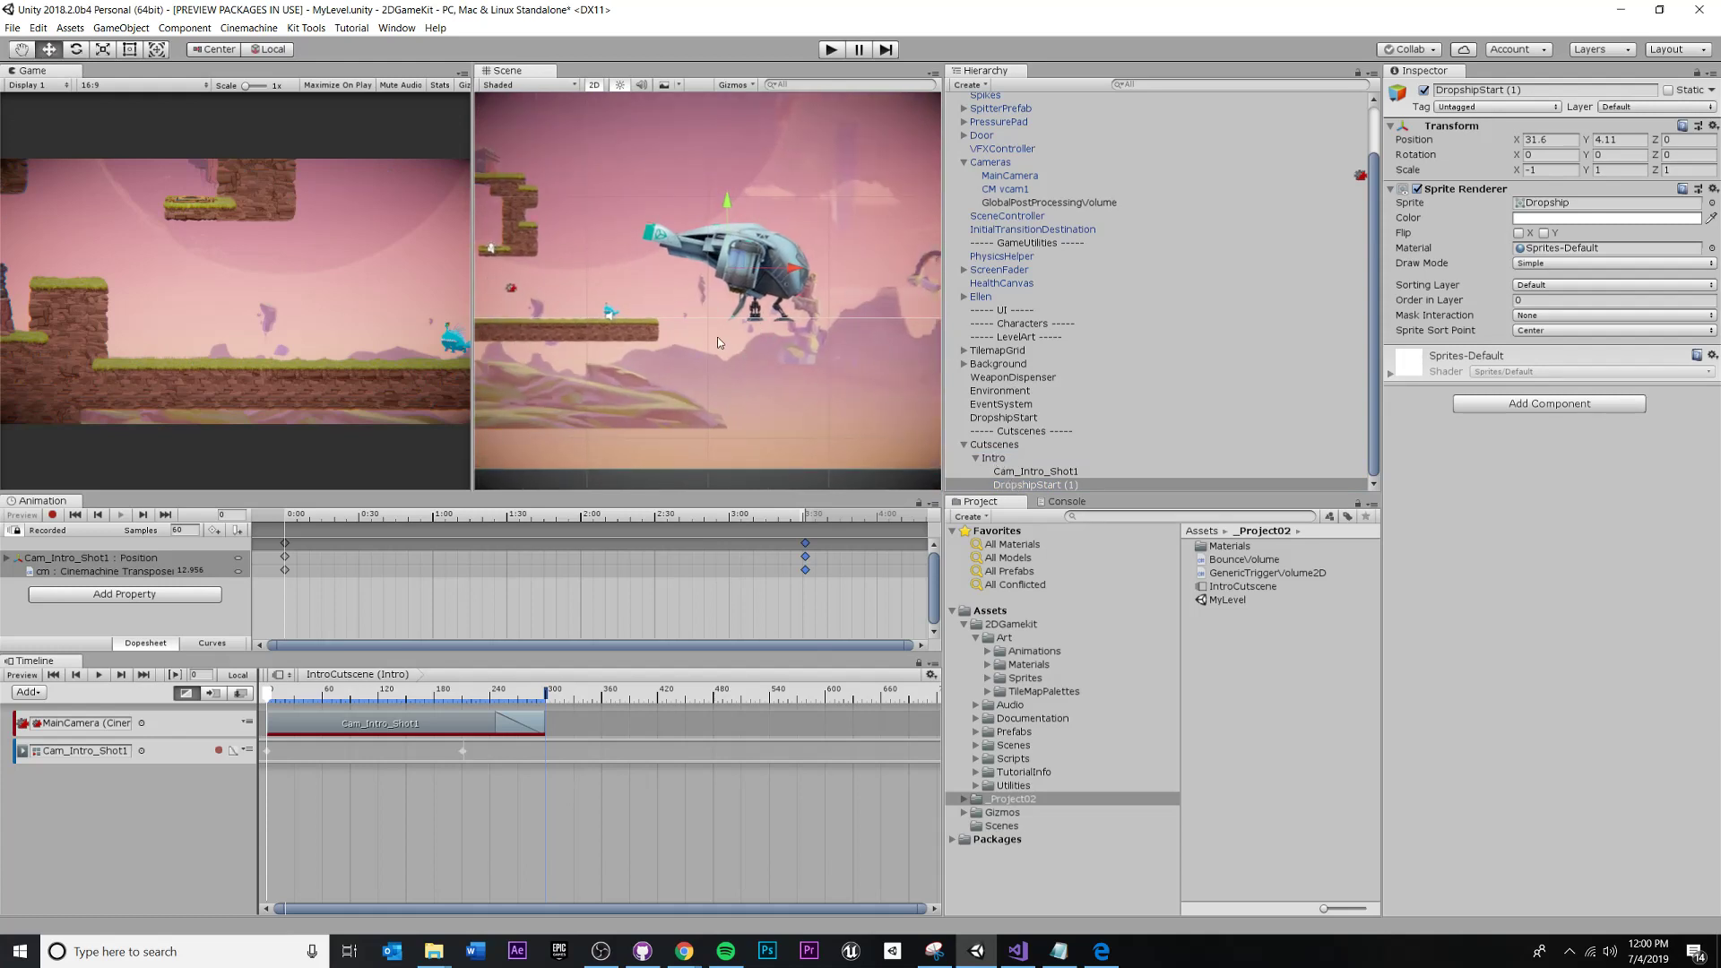
Flip the duplicated dropship horizontally by setting its X scale to 1.
scroll(730, 372, up, 5)
middle_drag(717, 337, 792, 306)
scroll(792, 306, down, 3)
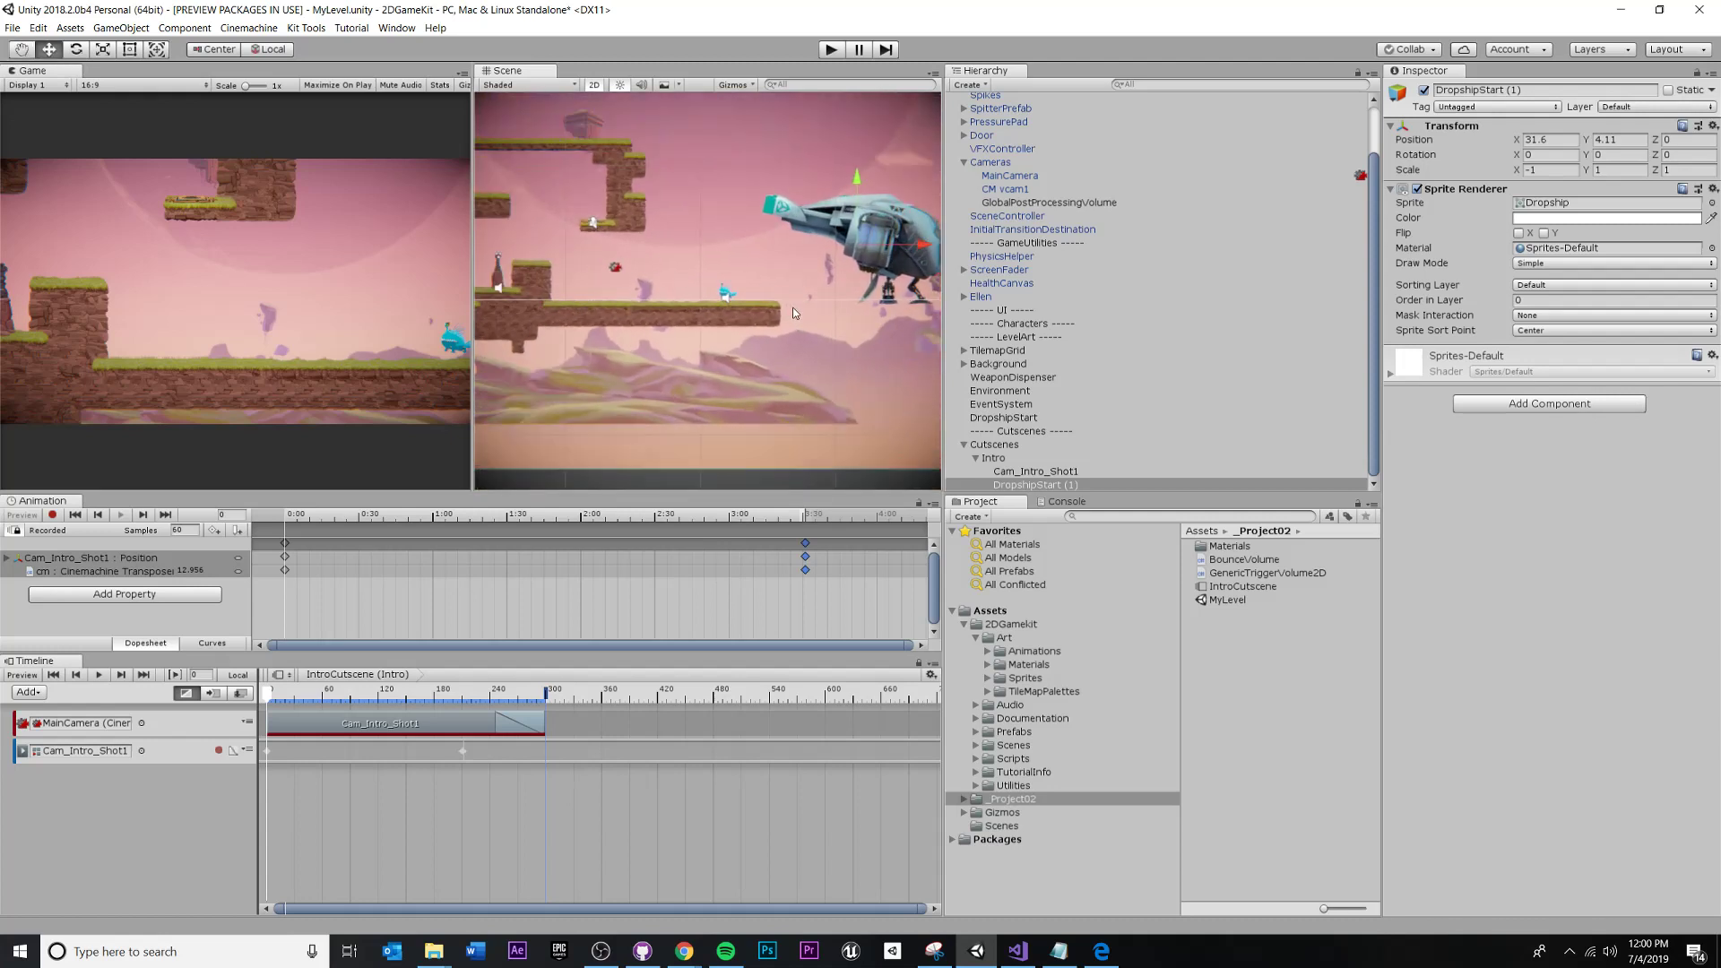
key(f)
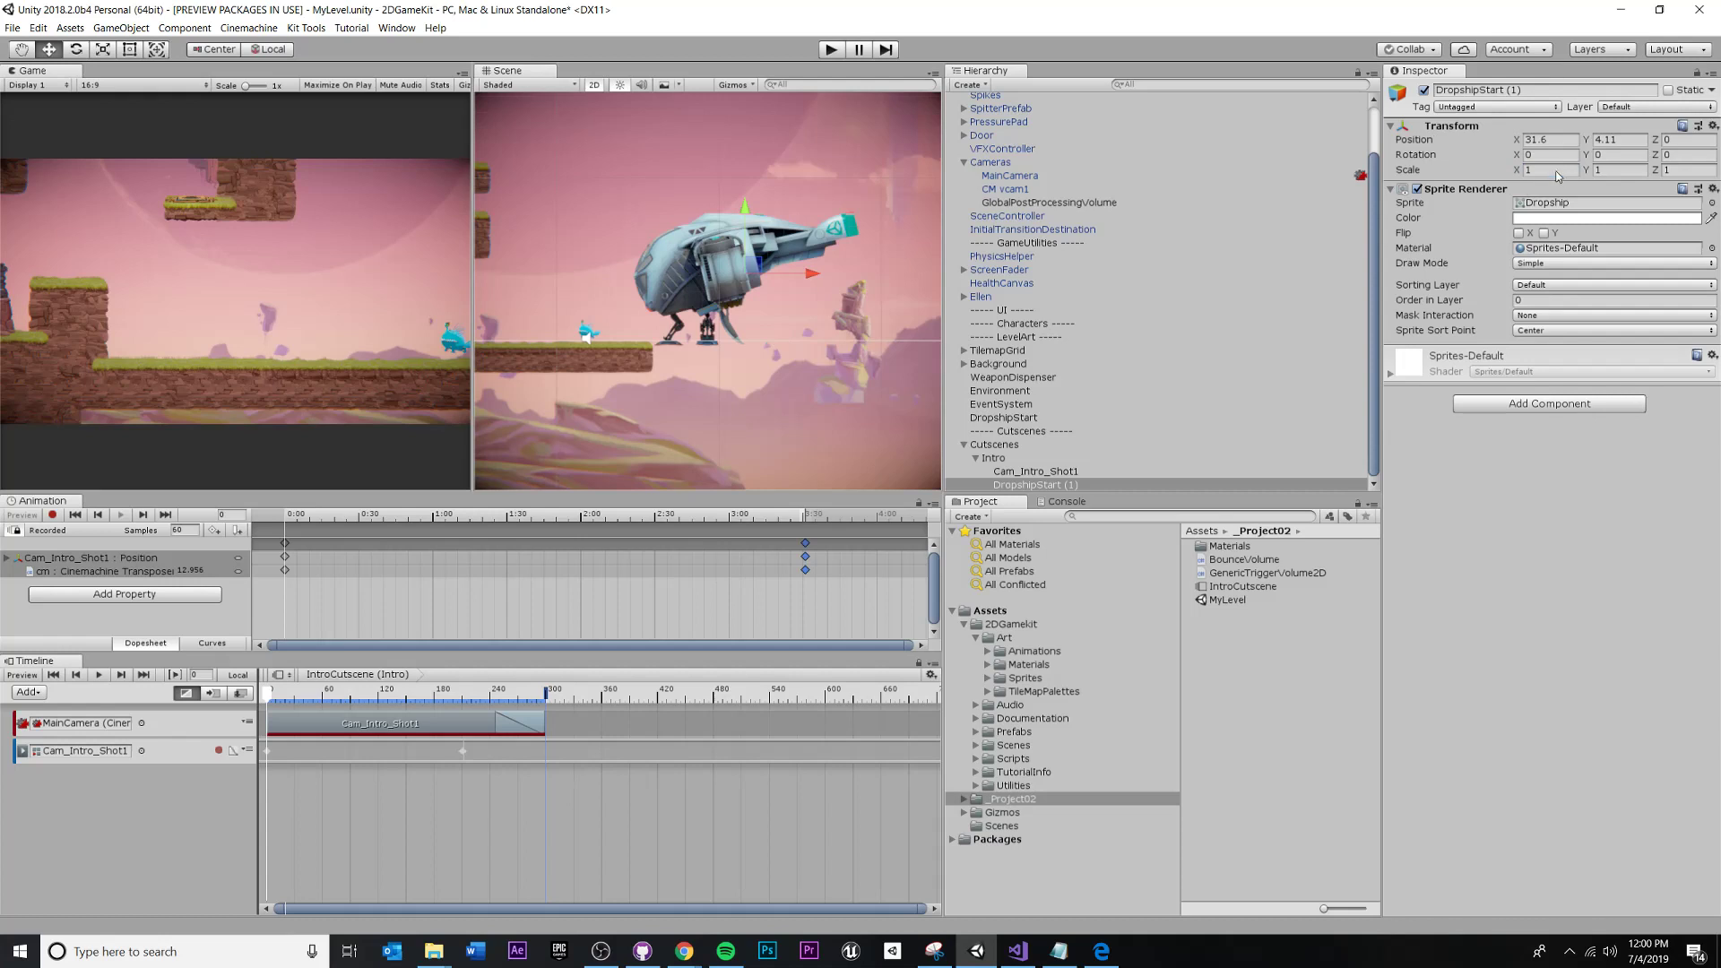
click(1557, 170)
Try a Y scale of -1 on the duplicated dropship and restore it to 1.
click(1633, 168)
text(-1)
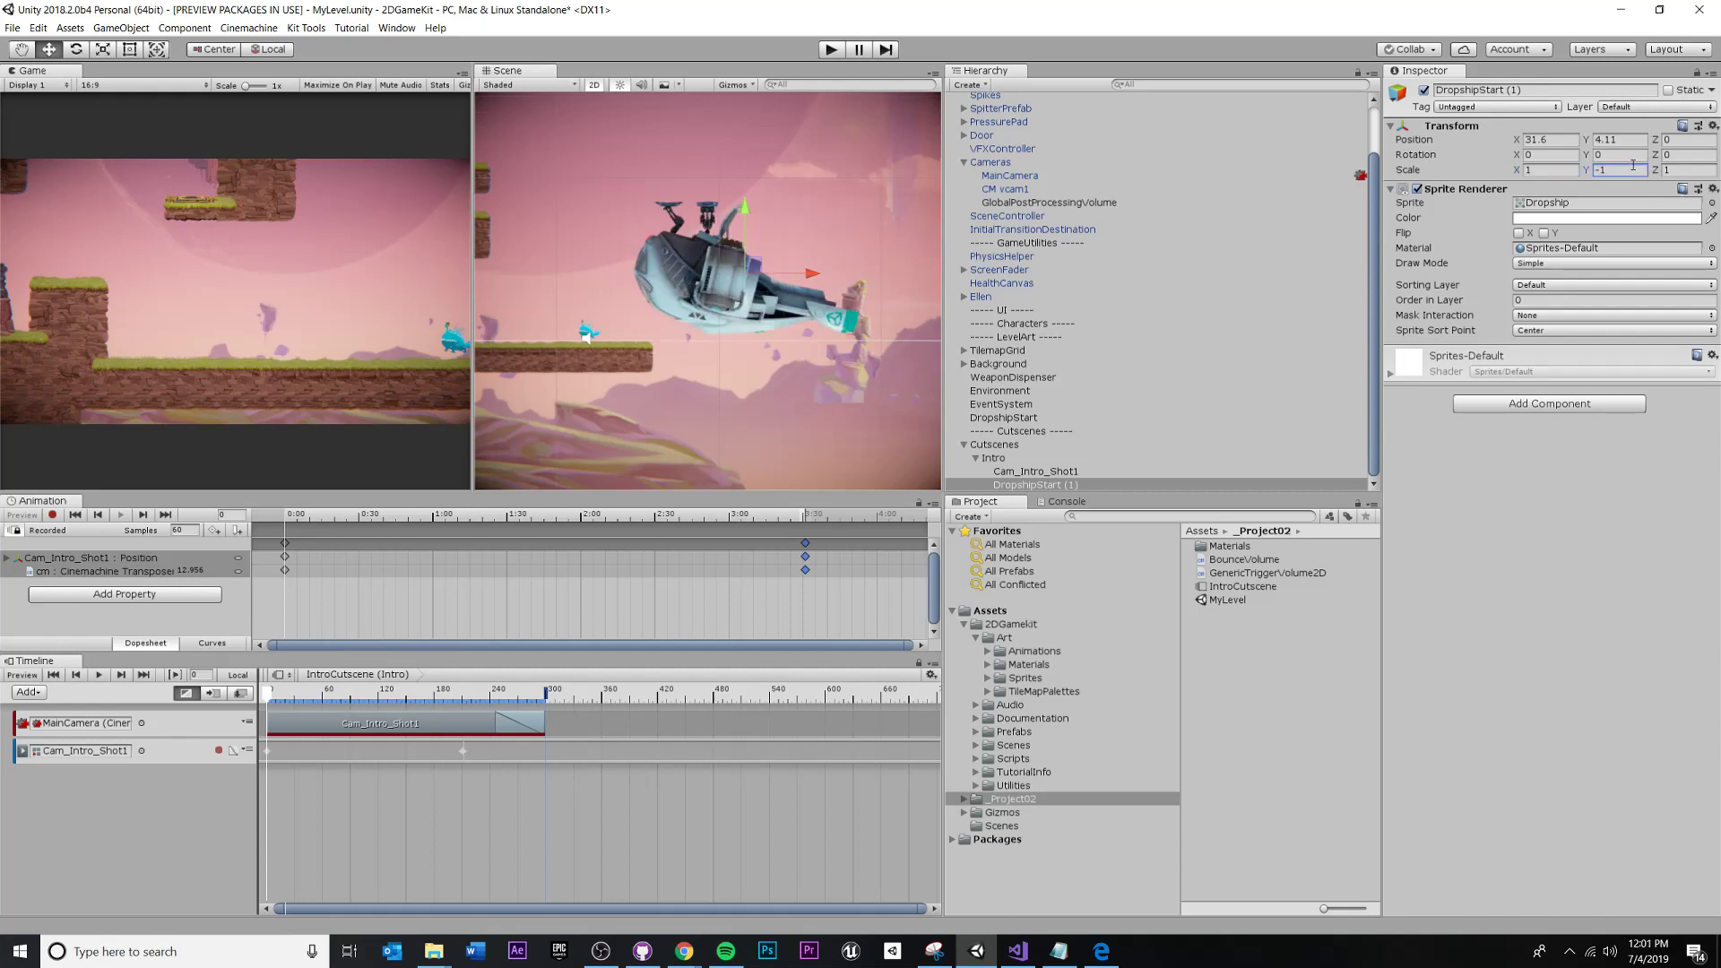
drag(1632, 168, 1269, 96)
text(1)
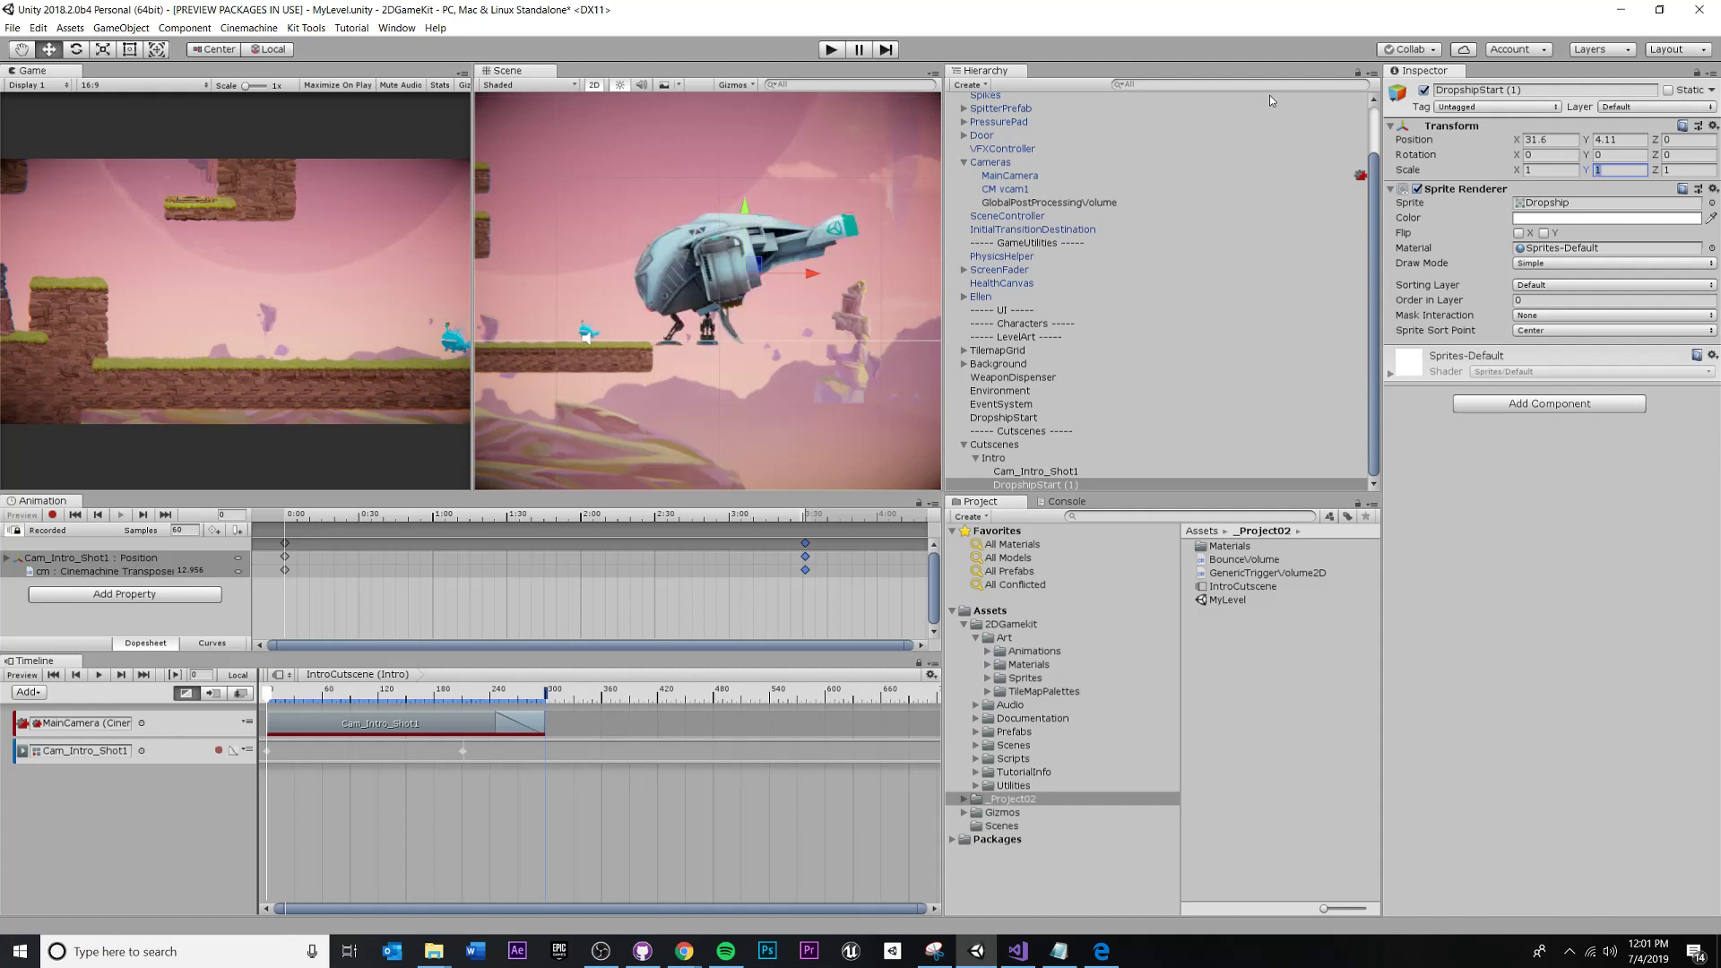
click(1482, 539)
Switch the Scene view to 3D and place the duplicated dropship at Z position 20.
middle_drag(585, 236, 616, 203)
scroll(627, 208, down, 6)
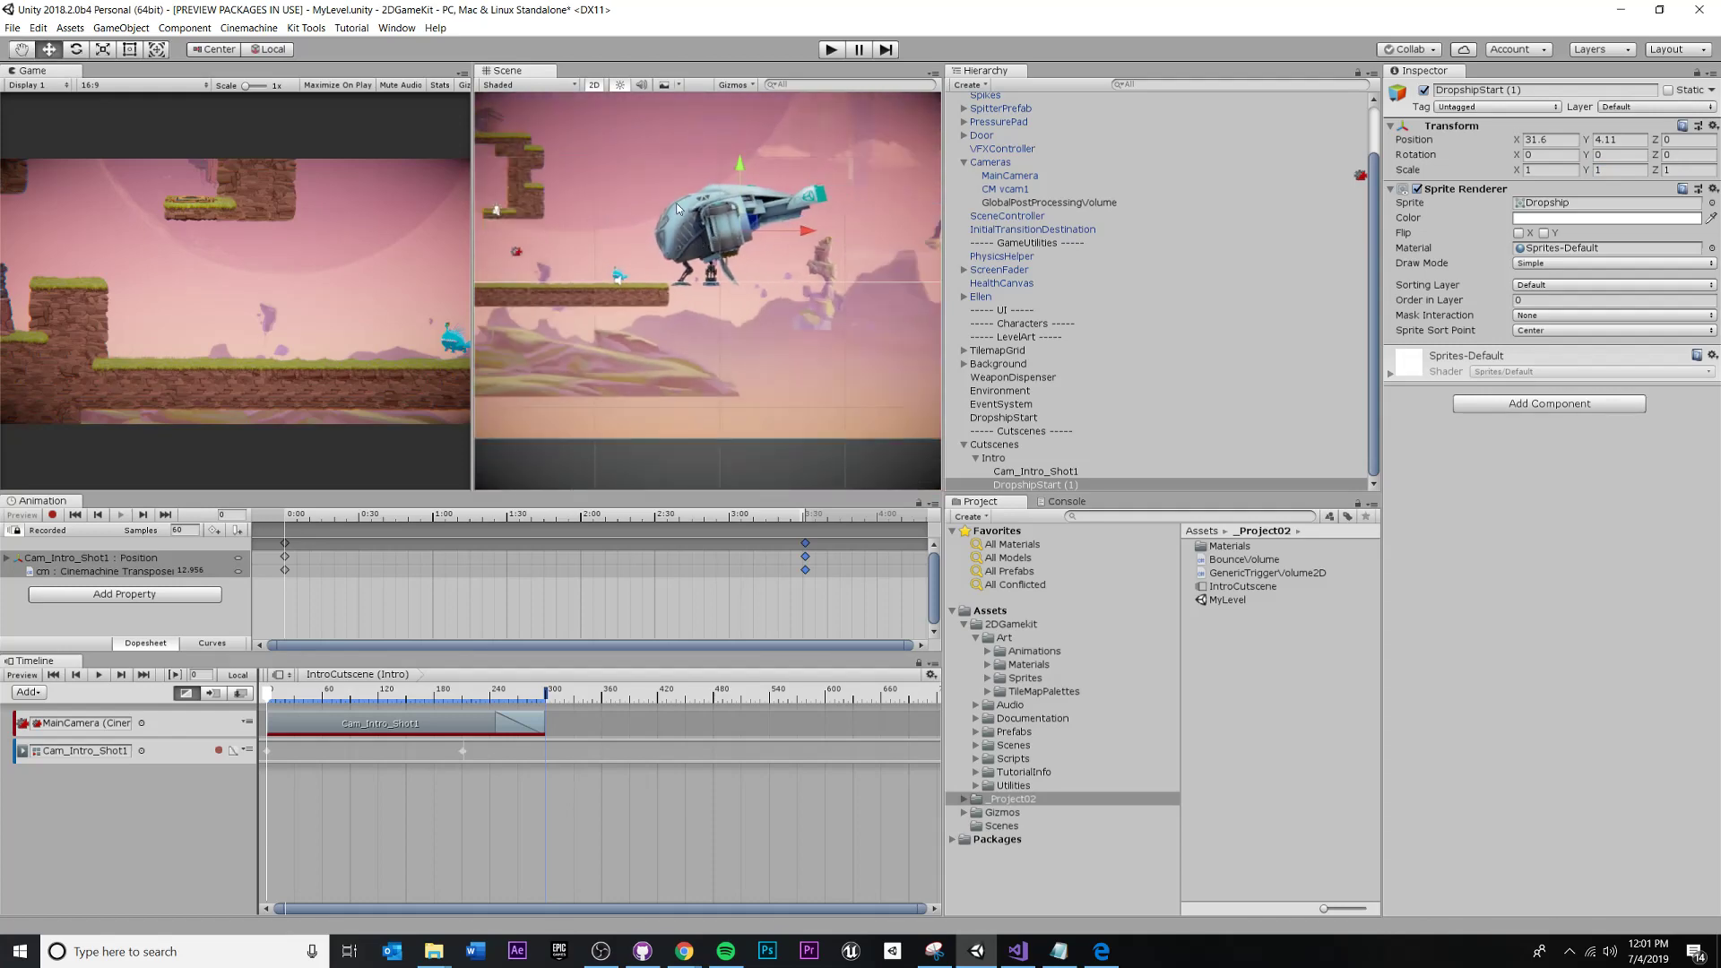
click(594, 85)
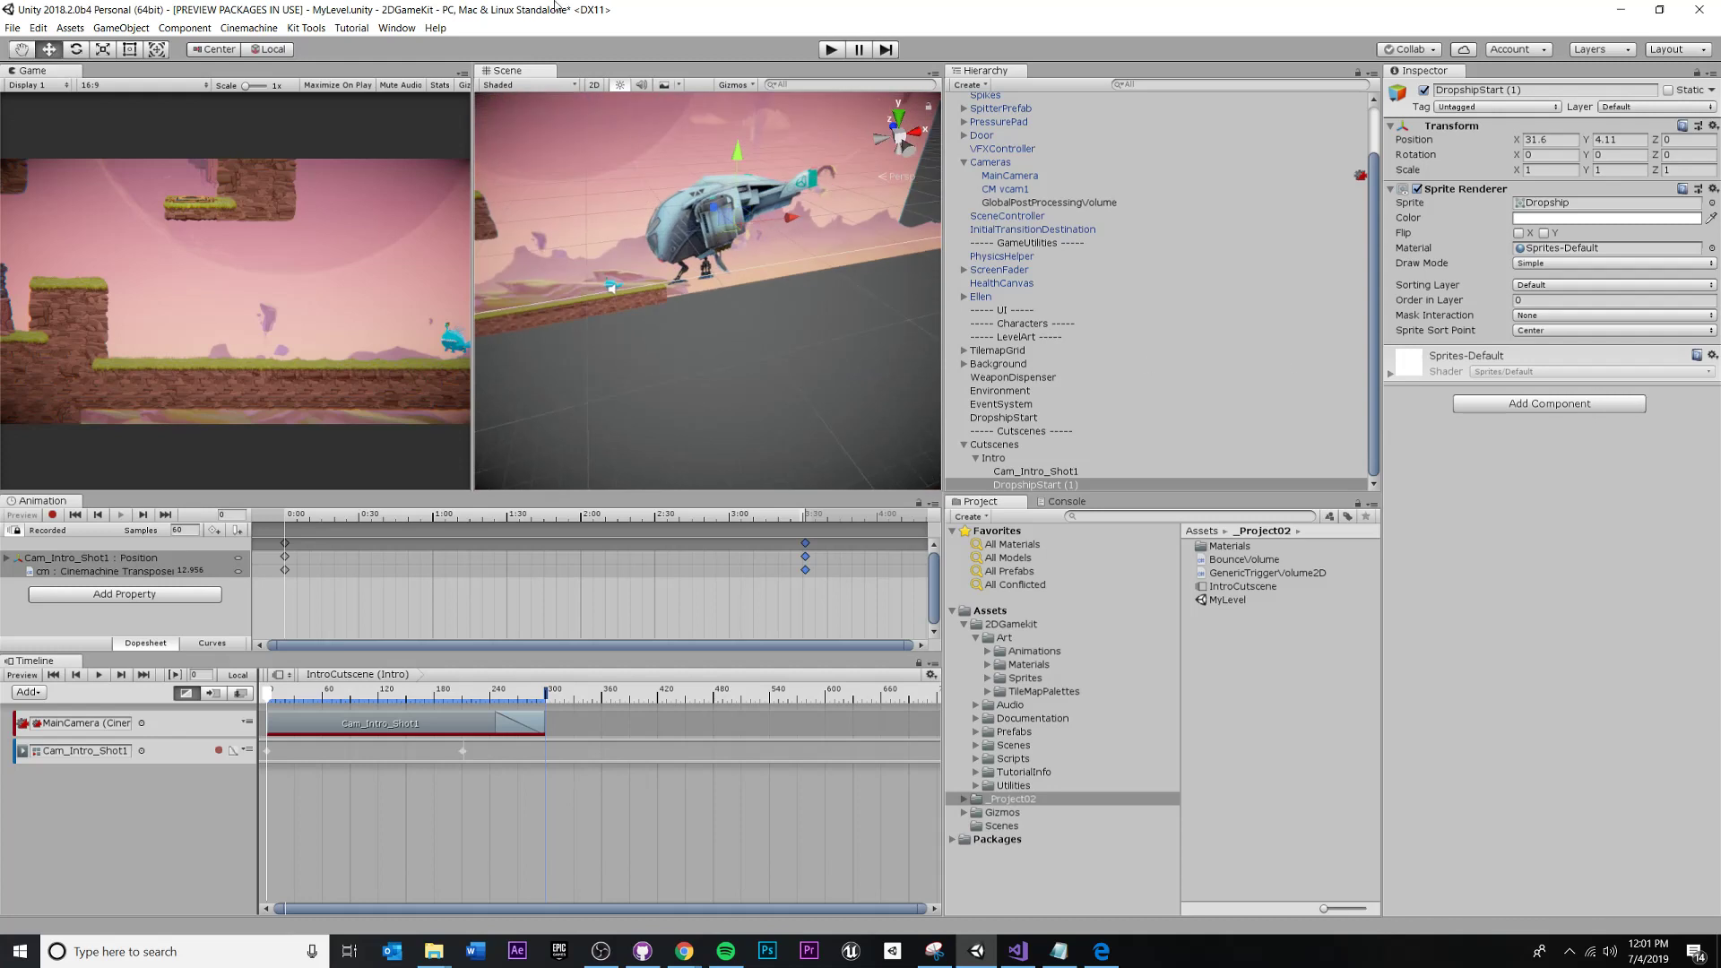
alt+drag(524, 395, 583, 302)
alt+drag(602, 291, 648, 328)
middle_drag(648, 358, 692, 337)
scroll(751, 364, up, 5)
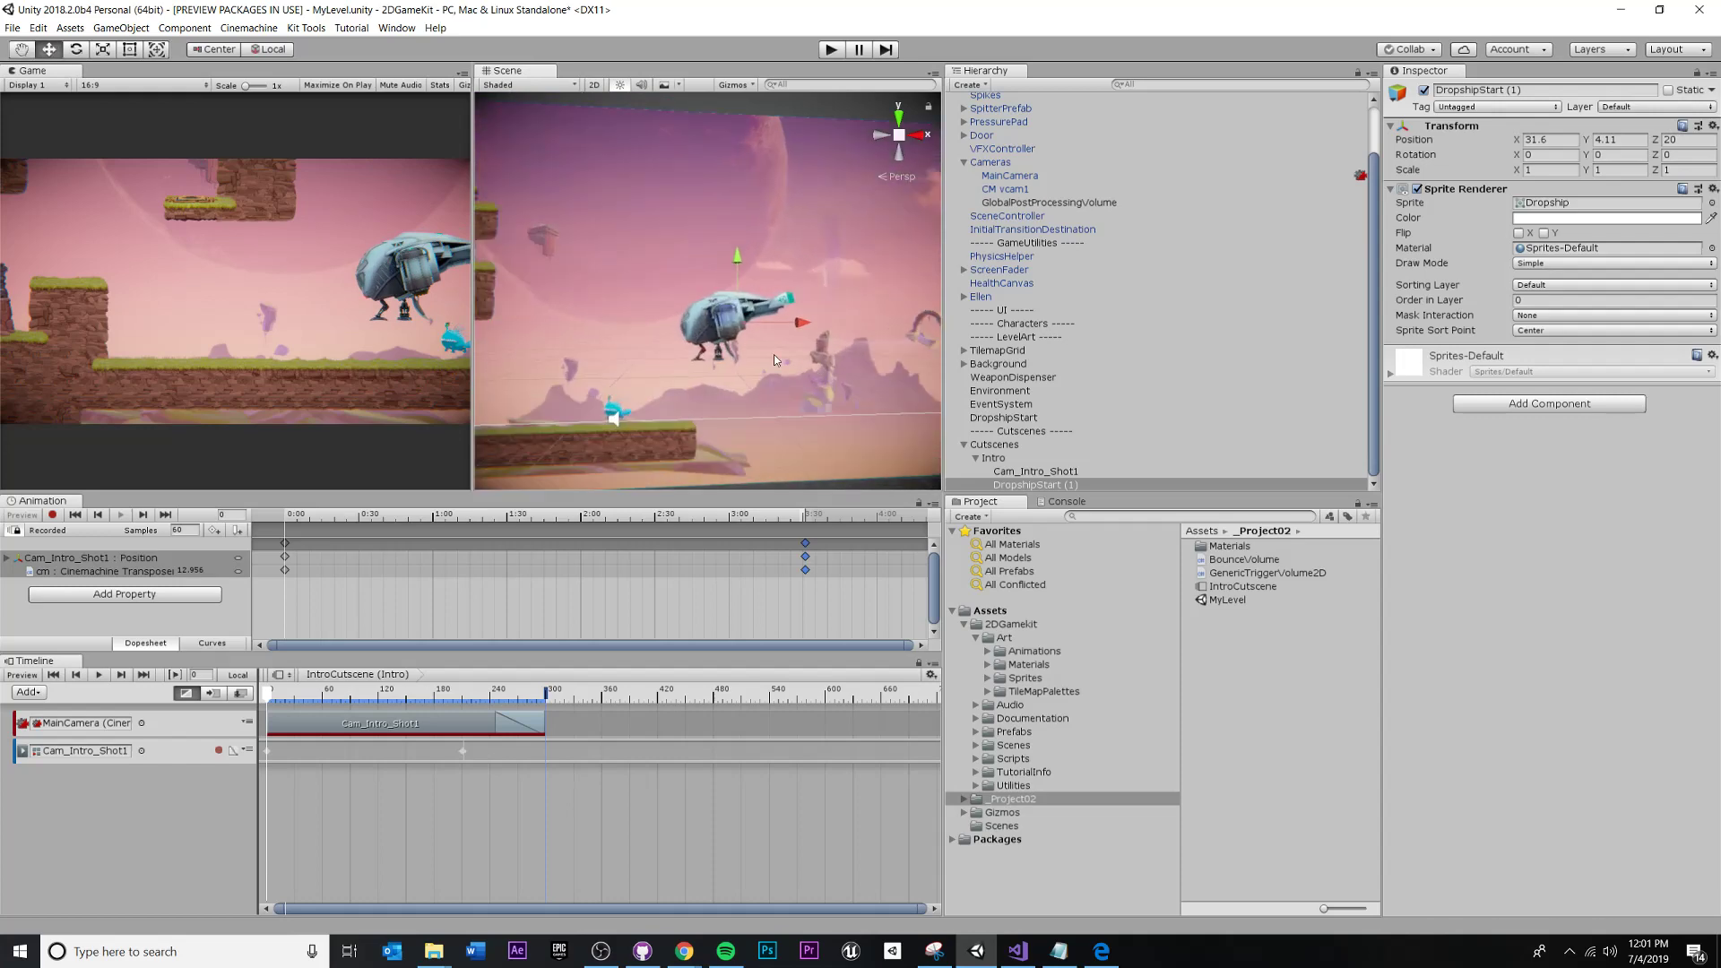
Move the duplicated dropship to about X 40.1 and Z 7.4.
drag(810, 323, 882, 320)
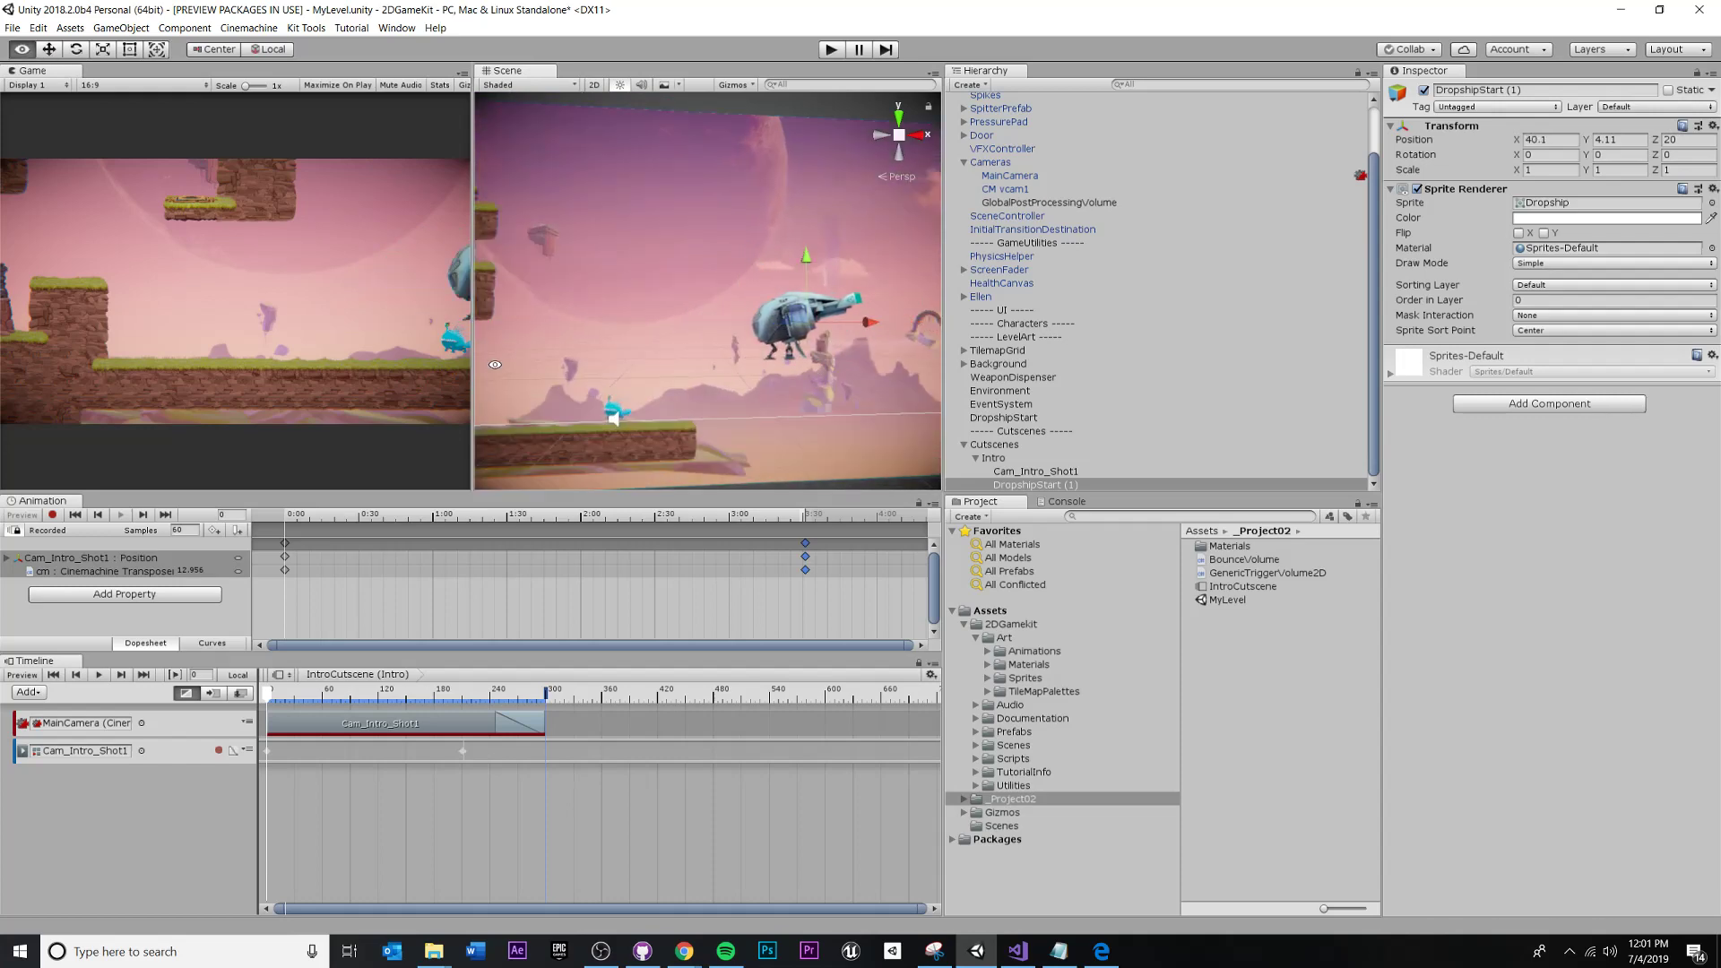
alt+drag(495, 365, 460, 340)
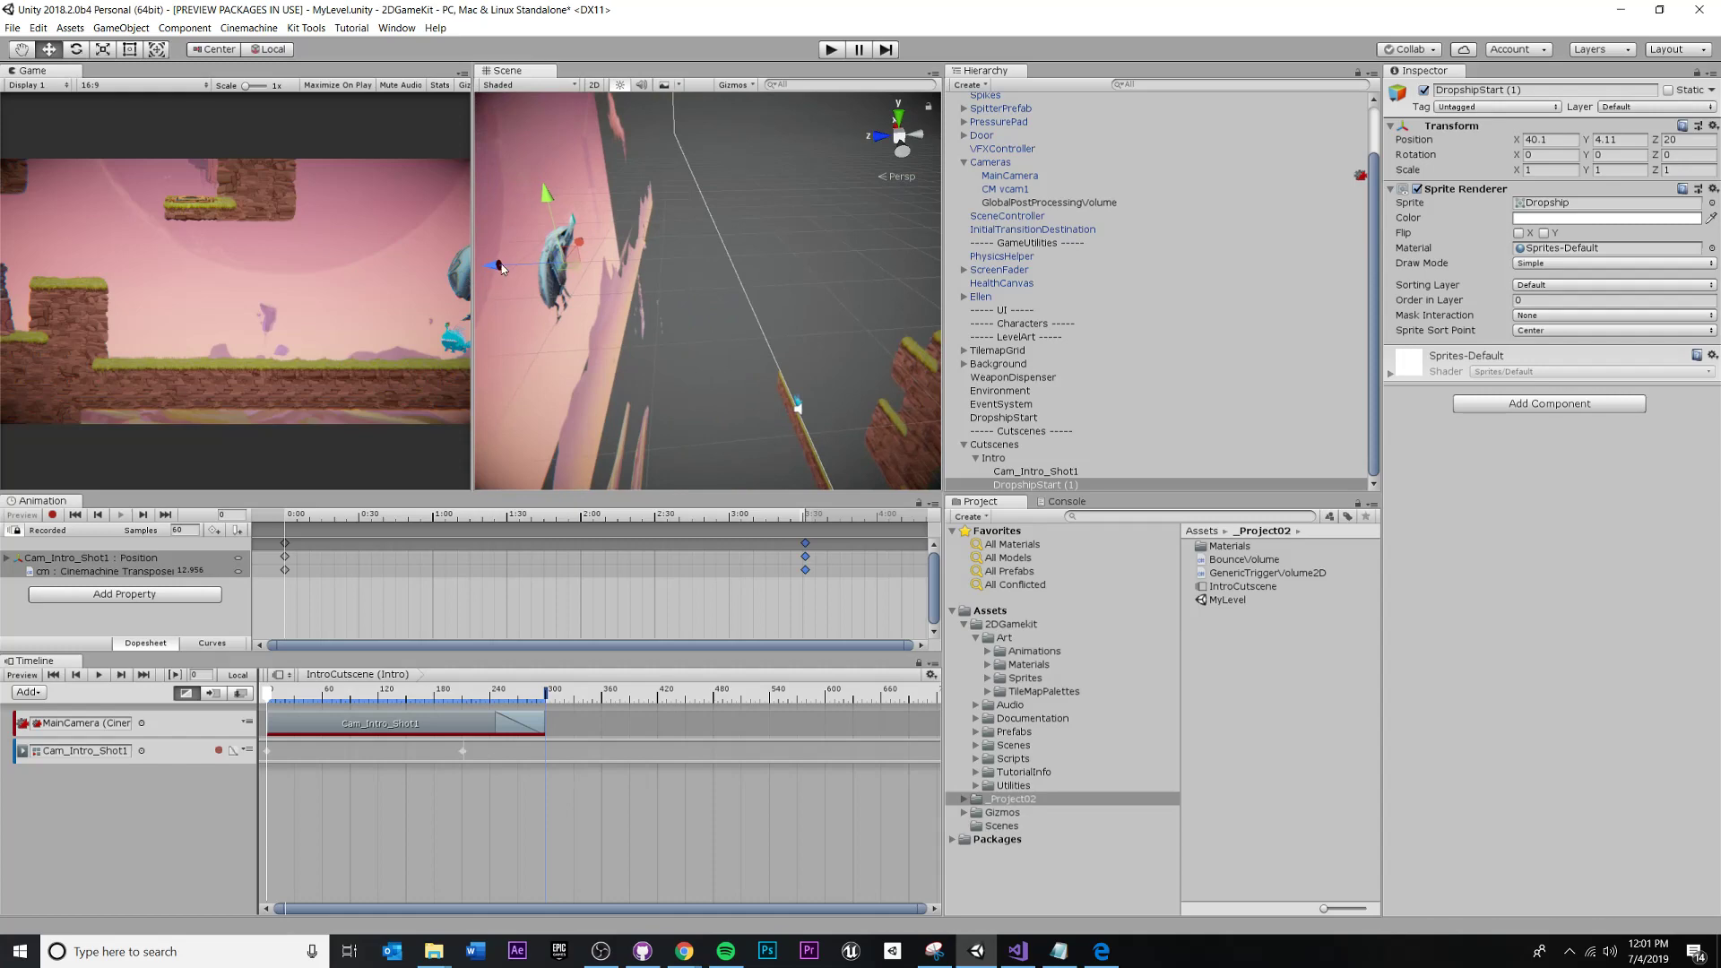
drag(502, 269, 430, 271)
alt+drag(643, 325, 717, 279)
alt+drag(717, 278, 408, 292)
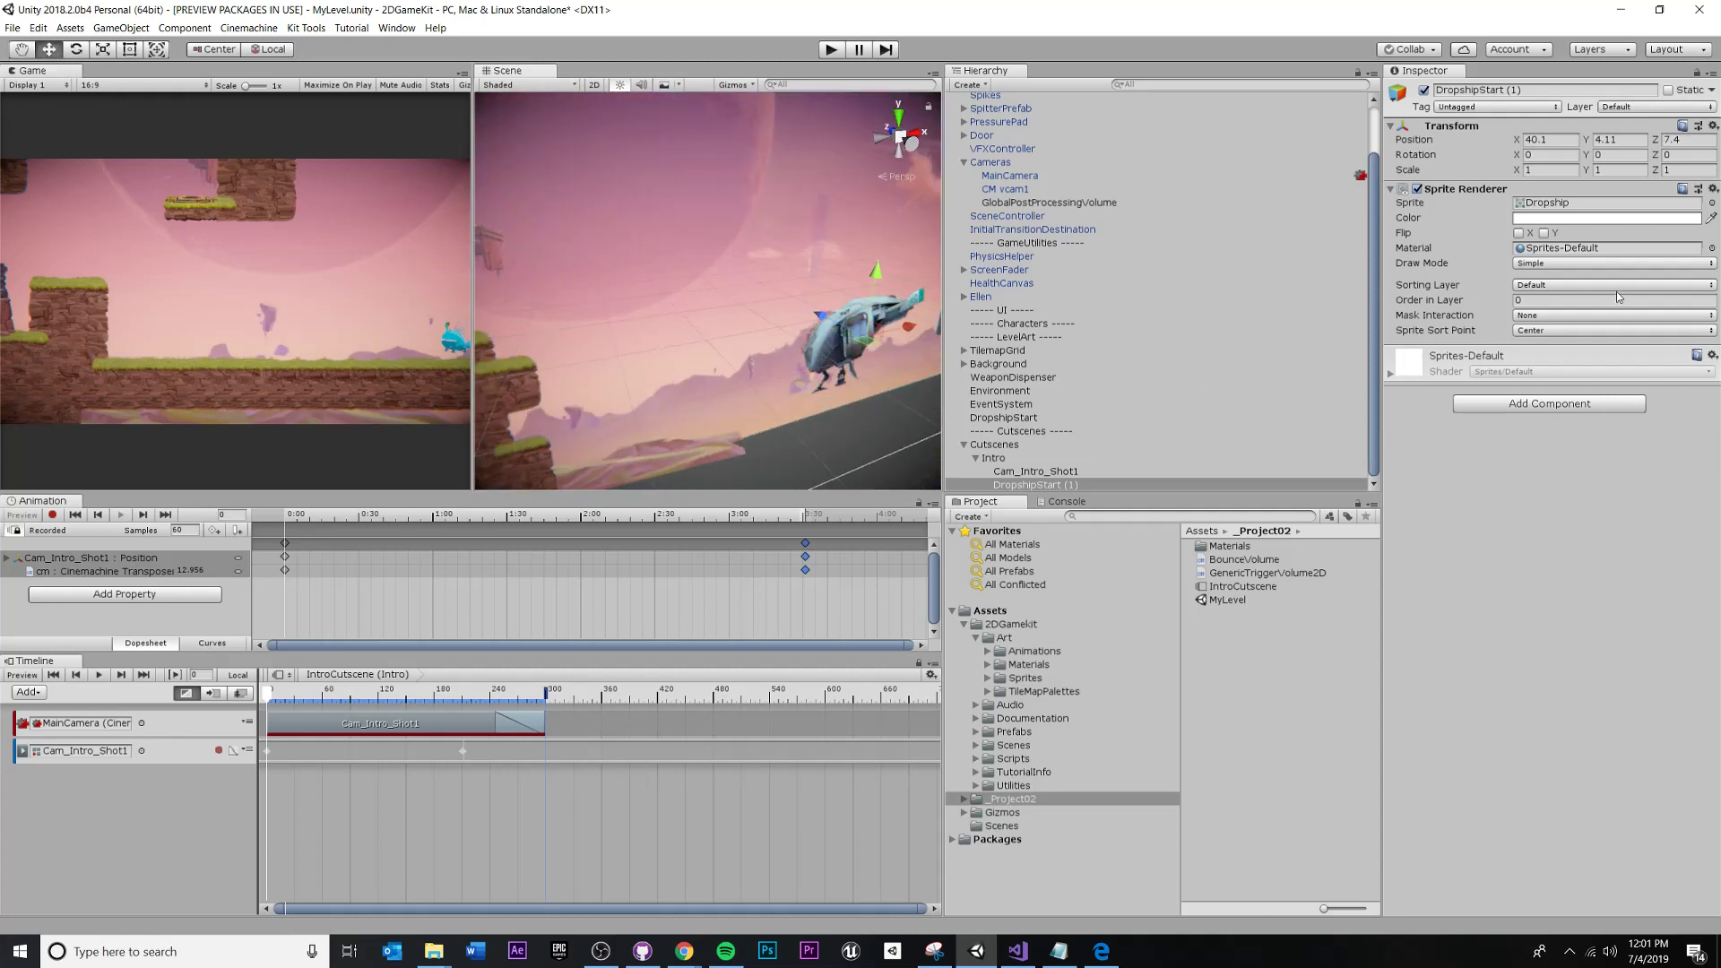
Set the duplicated dropship's Order in Layer to -10 and move it in depth to about Z 13.94.
click(1533, 299)
middle_drag(843, 334, 693, 254)
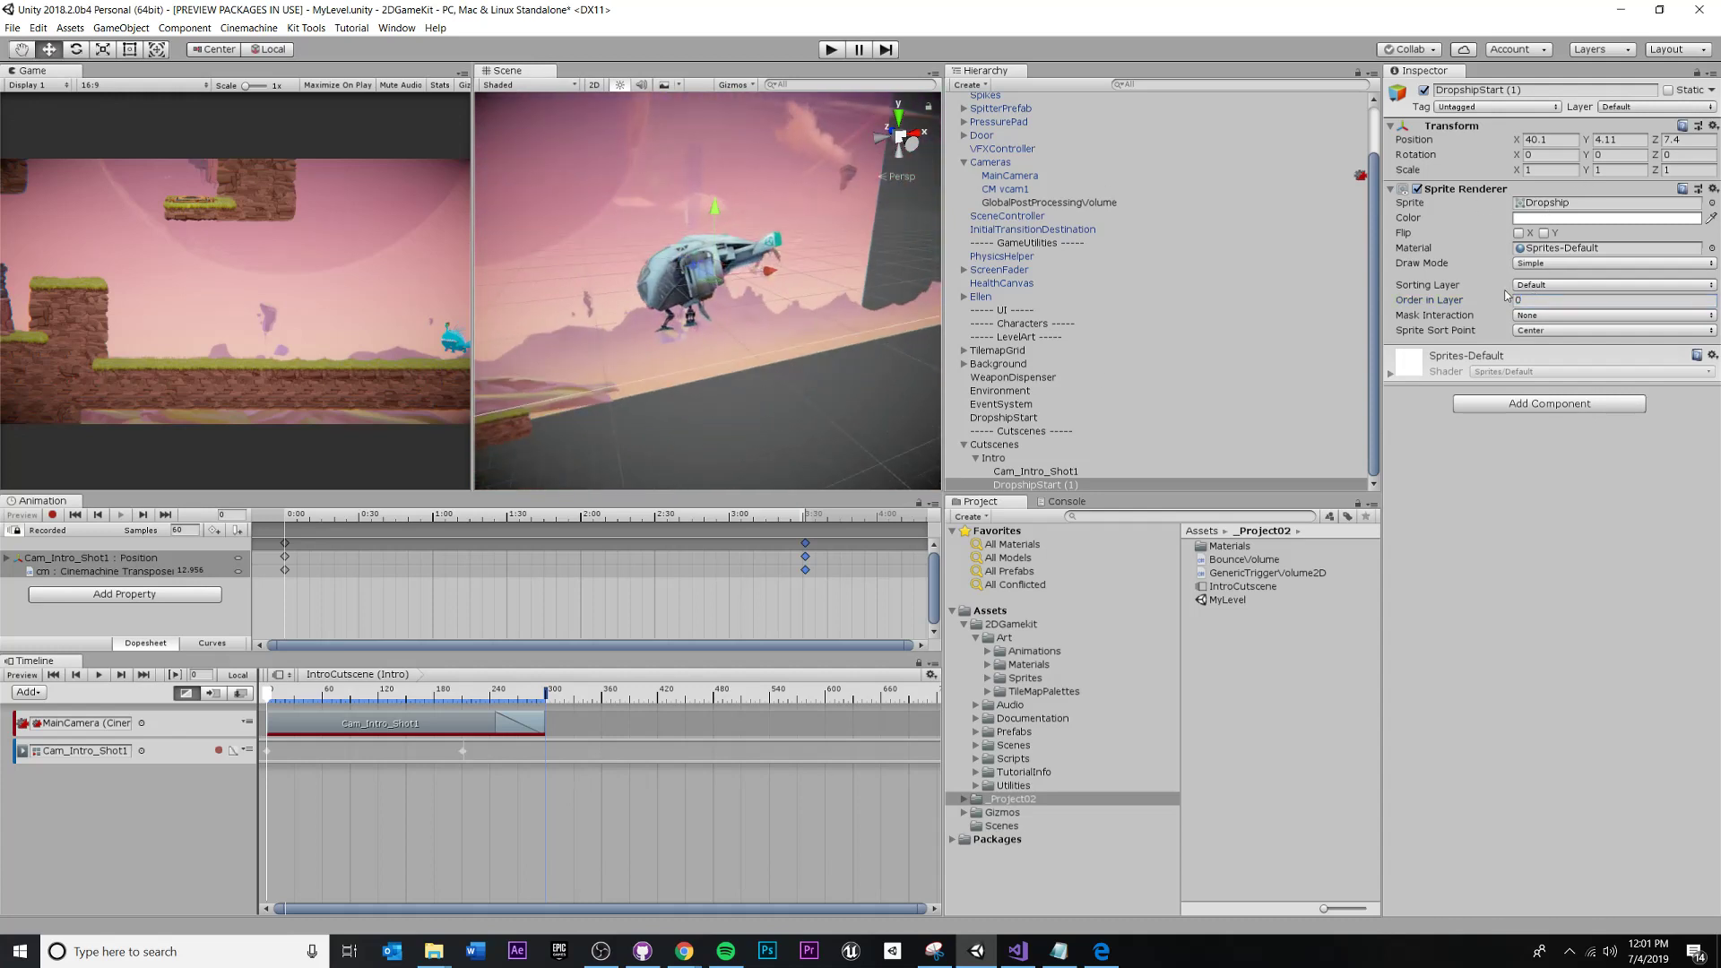
click(1561, 301)
alt+drag(573, 269, 807, 269)
drag(662, 274, 556, 221)
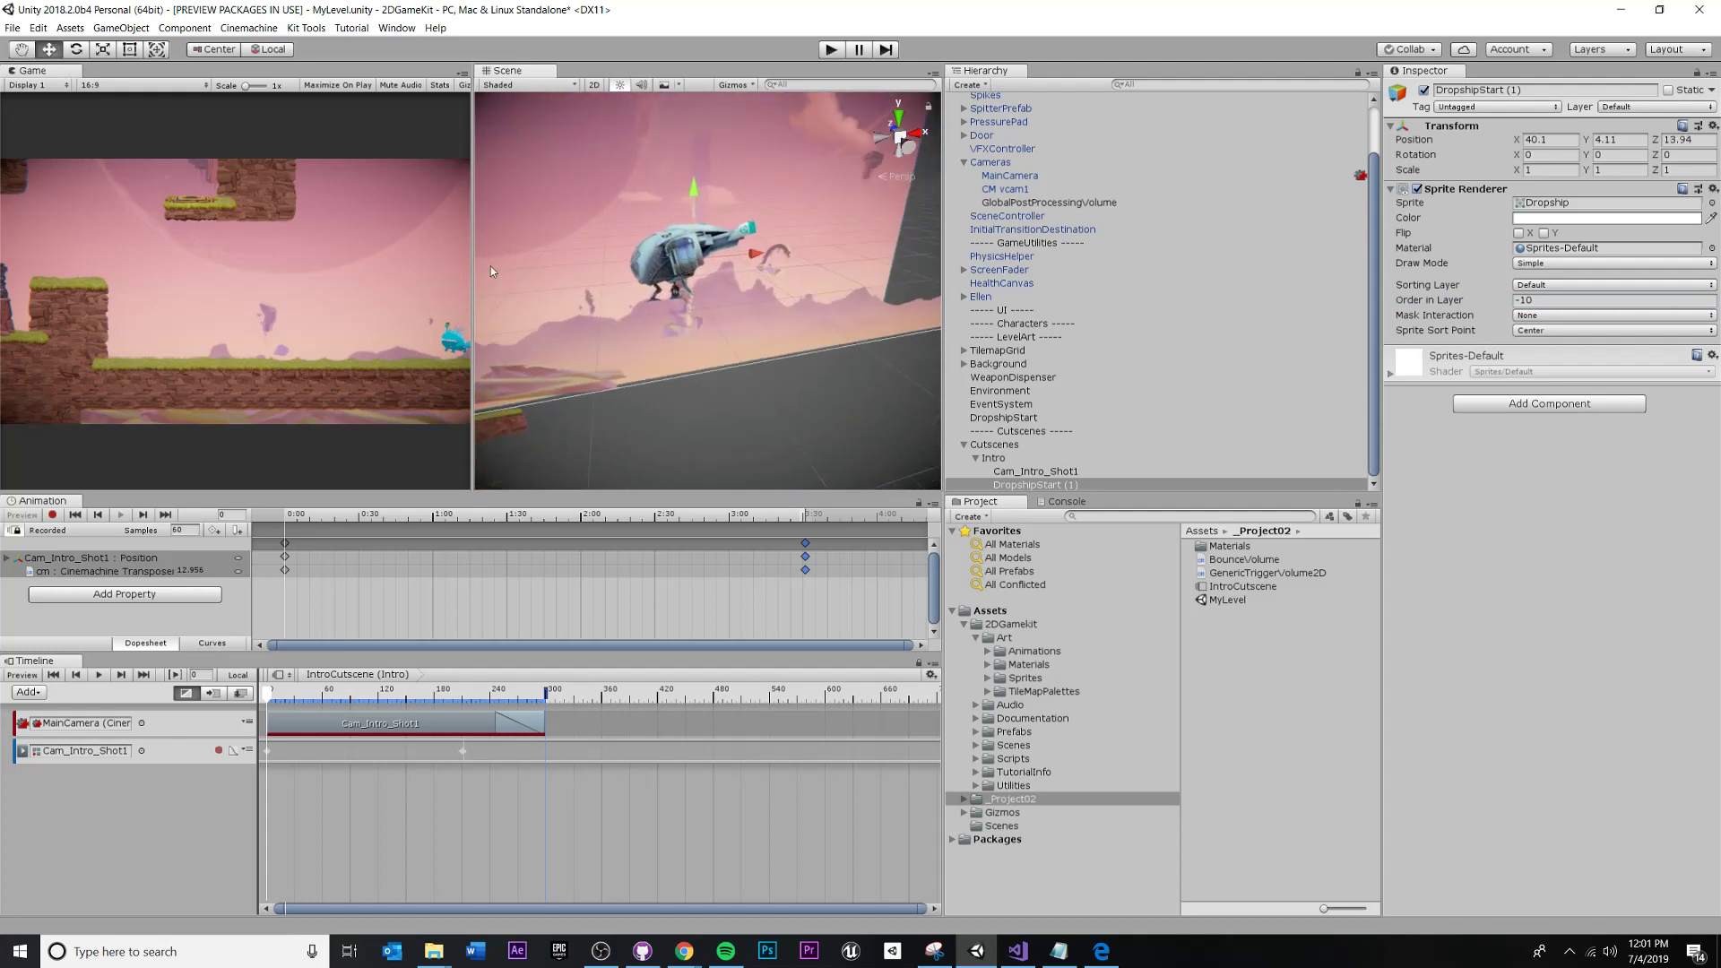
Raise the duplicated dropship to Y 5.29 and move it to about X 41.6 and Z 7.8.
middle_drag(668, 246, 625, 266)
drag(713, 273, 686, 310)
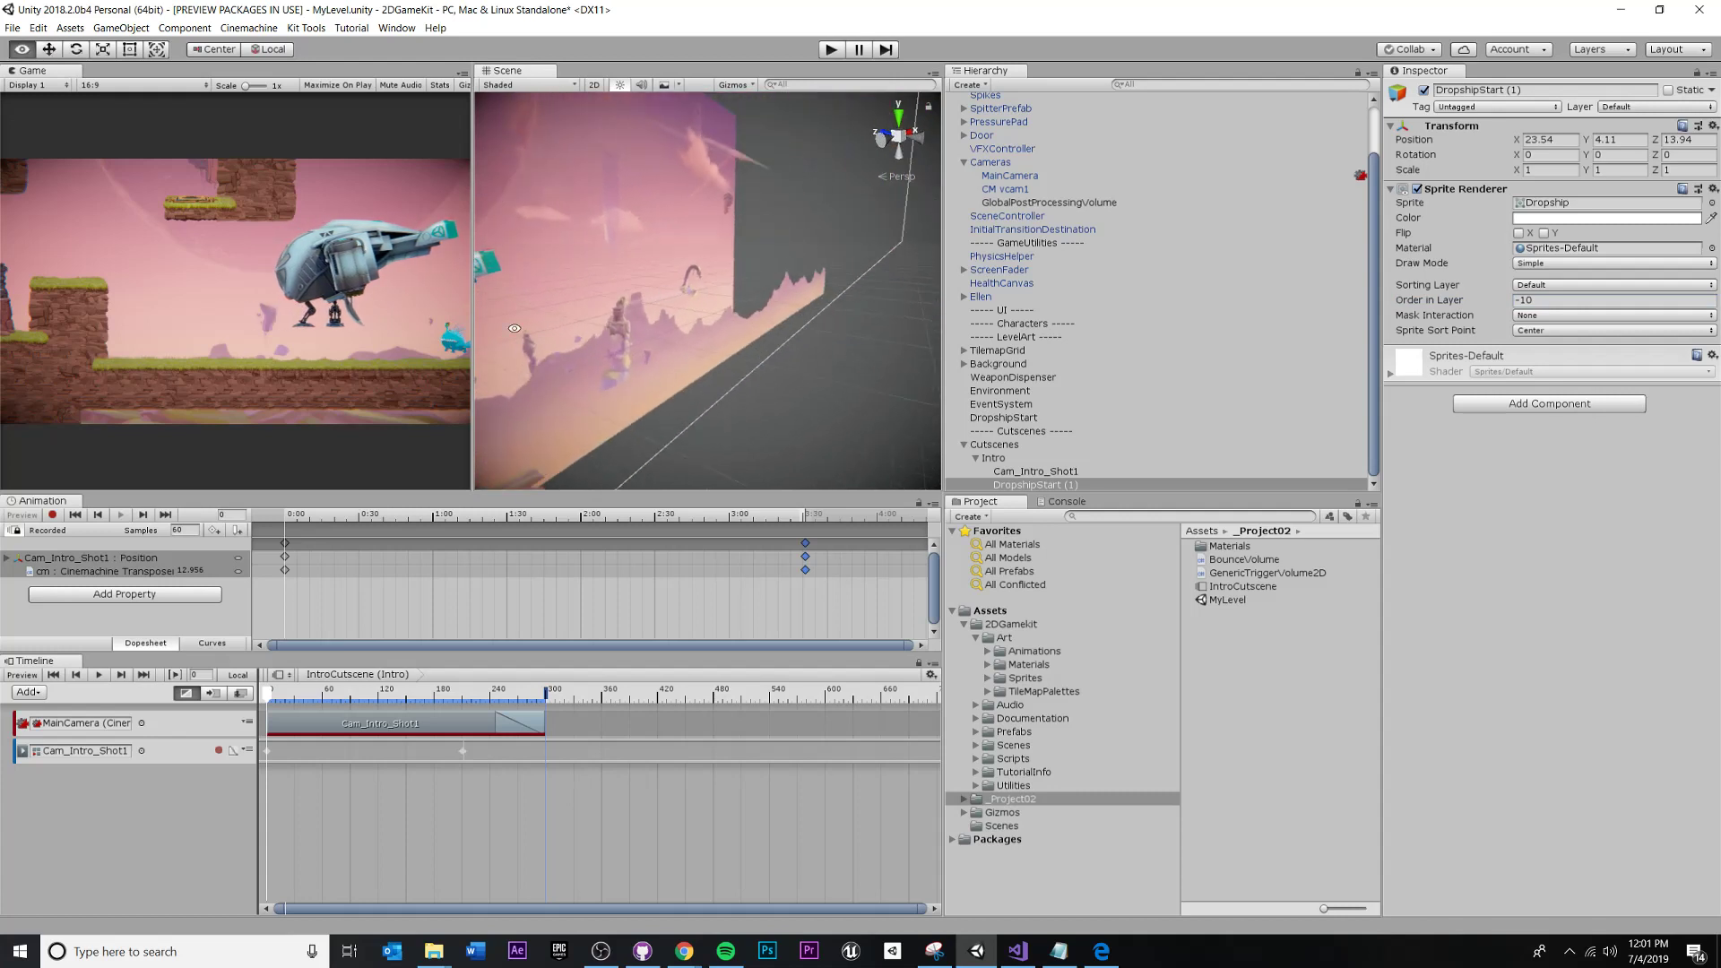
middle_drag(619, 286, 772, 244)
drag(755, 147, 665, 218)
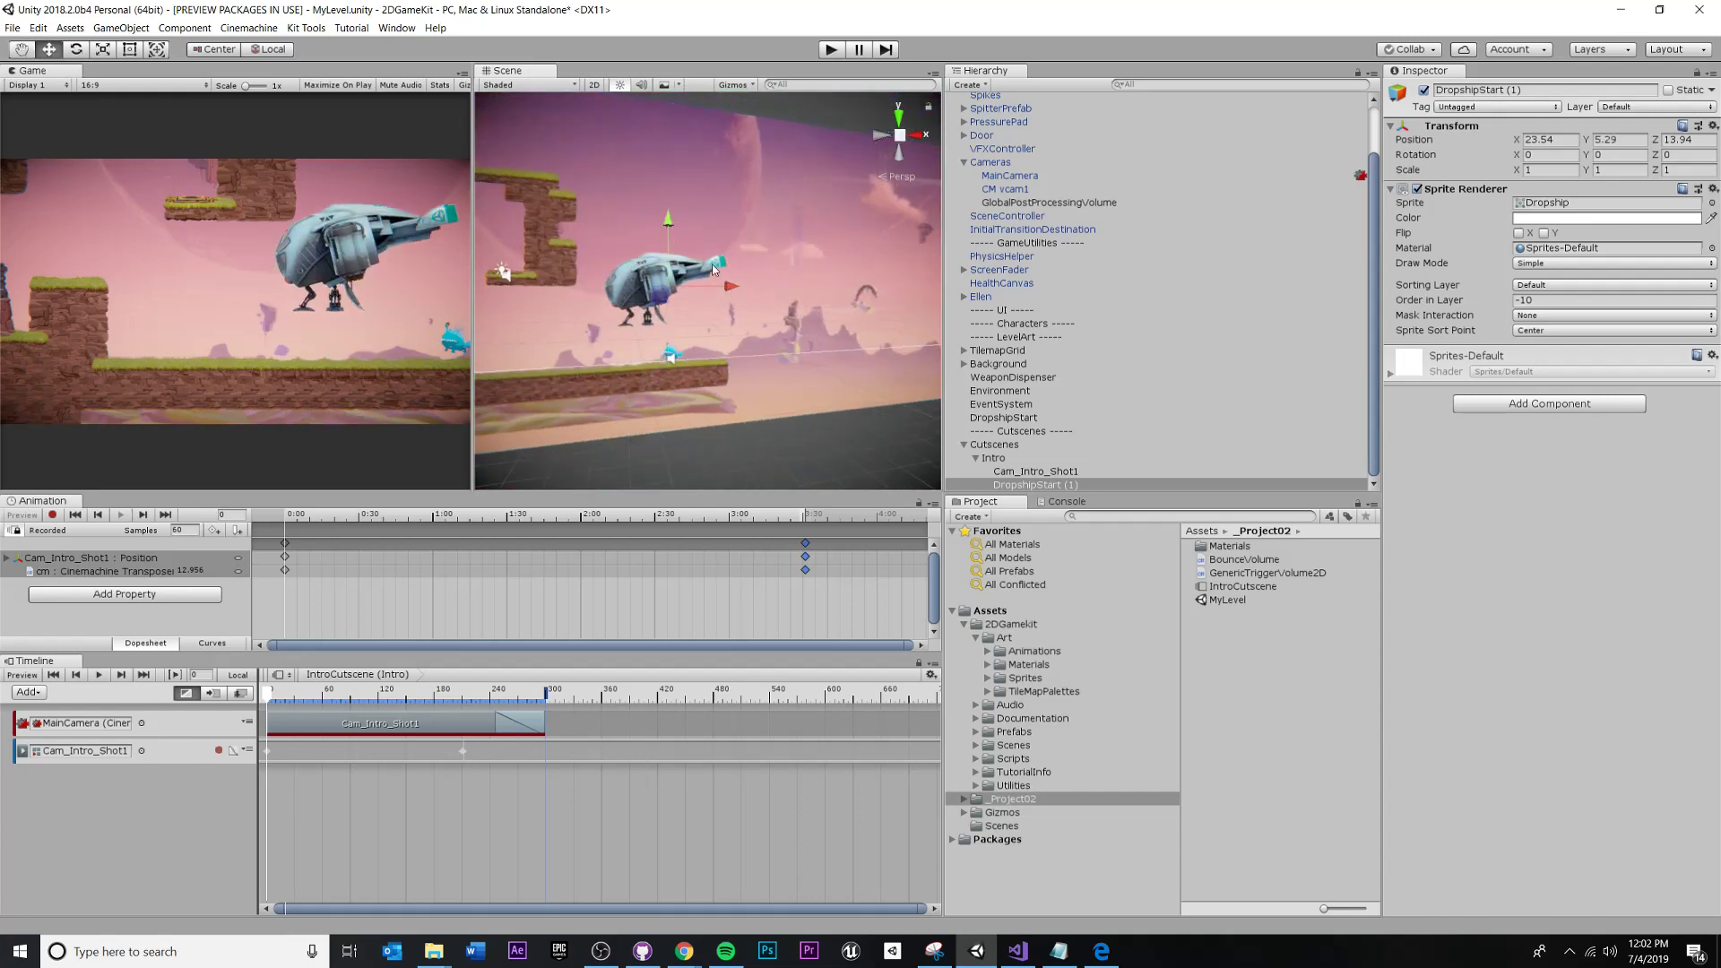
drag(732, 289, 896, 324)
click(1553, 314)
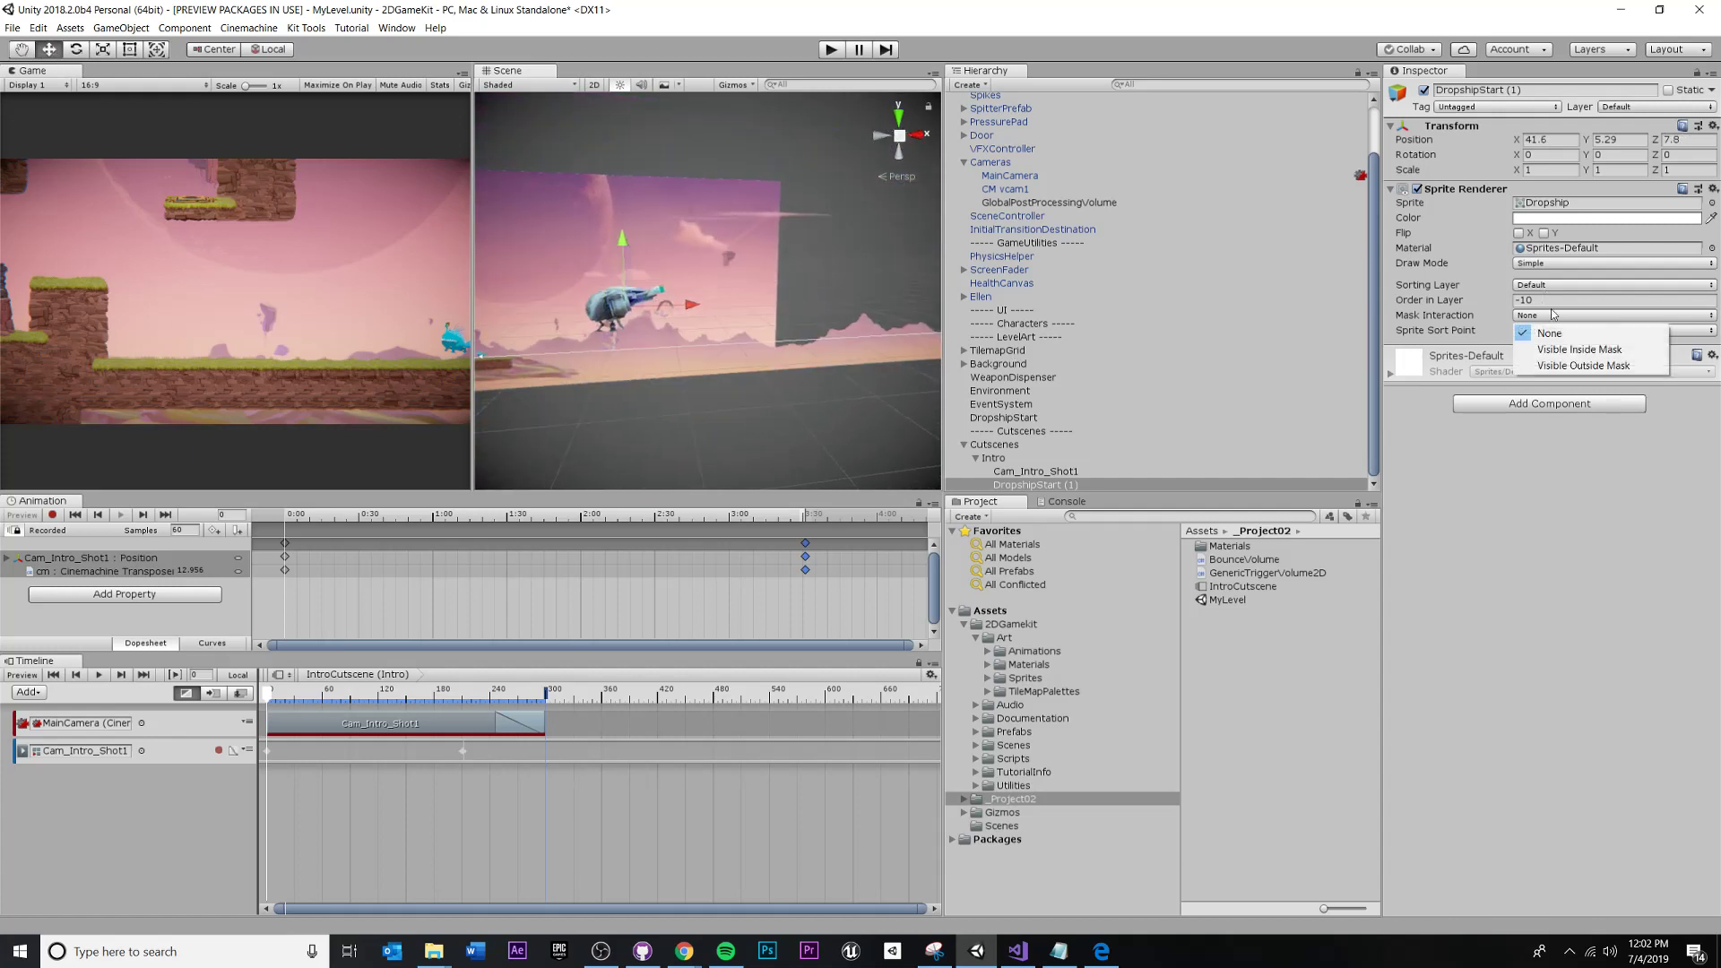
click(1545, 301)
key(Return)
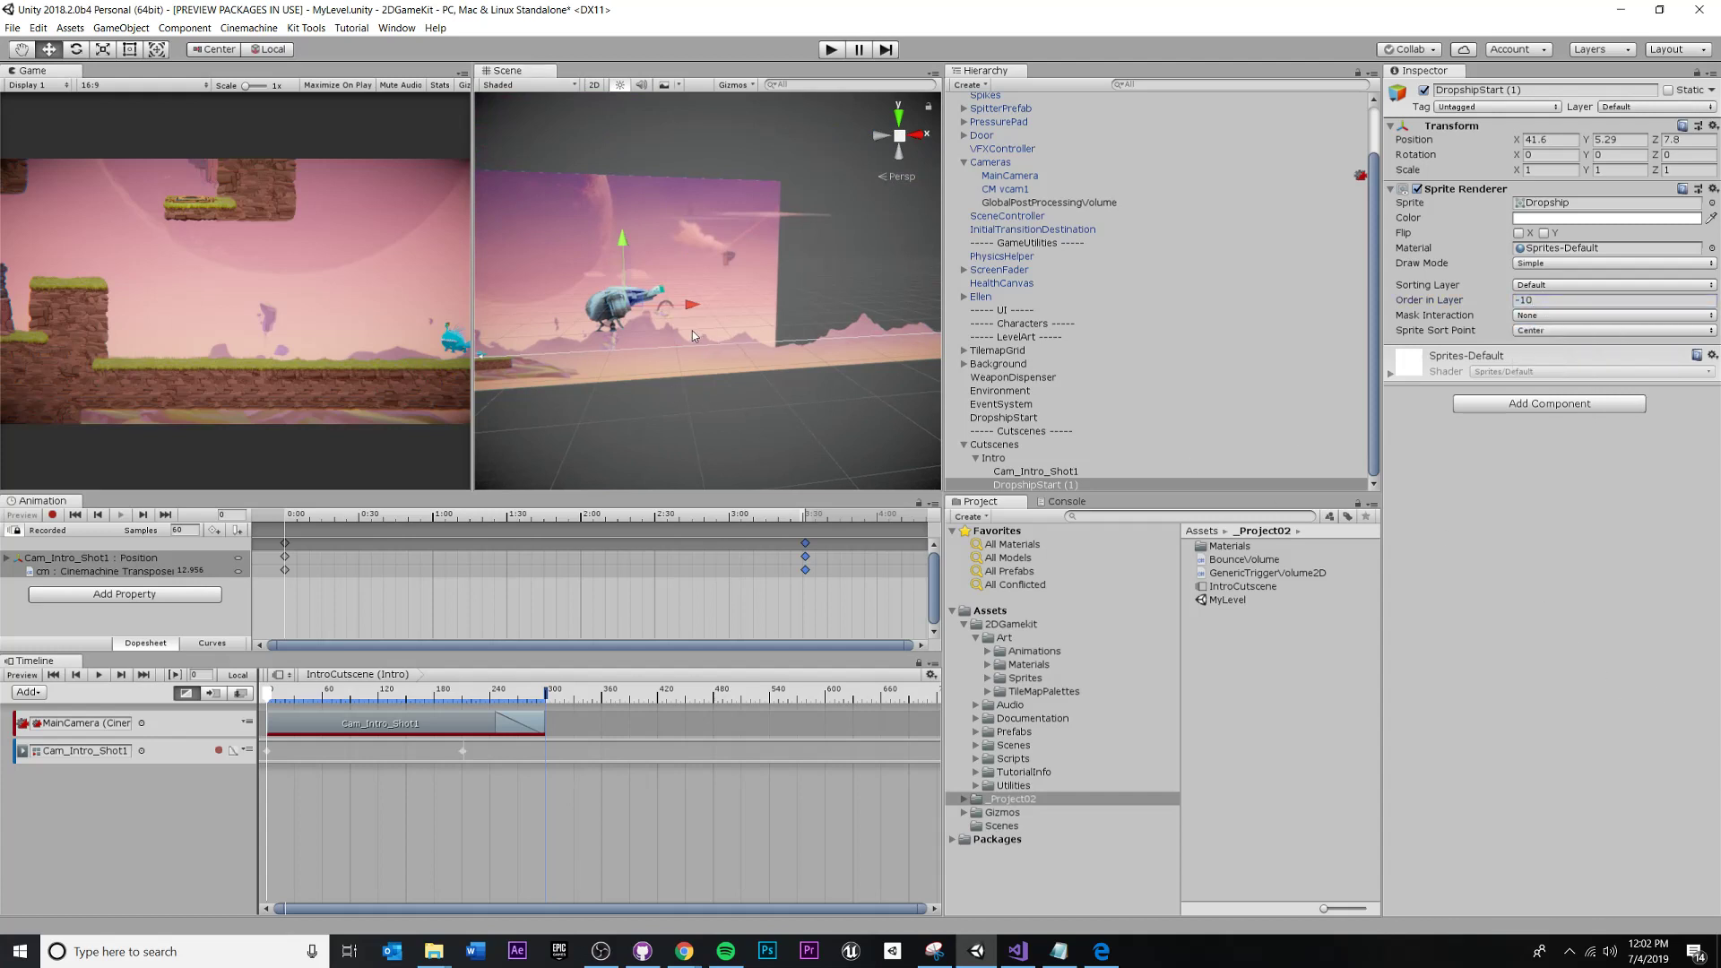
Try a scale of 0.5 on X and Y for the duplicated dropship.
middle_drag(692, 336, 921, 353)
right_drag(921, 352, 939, 292)
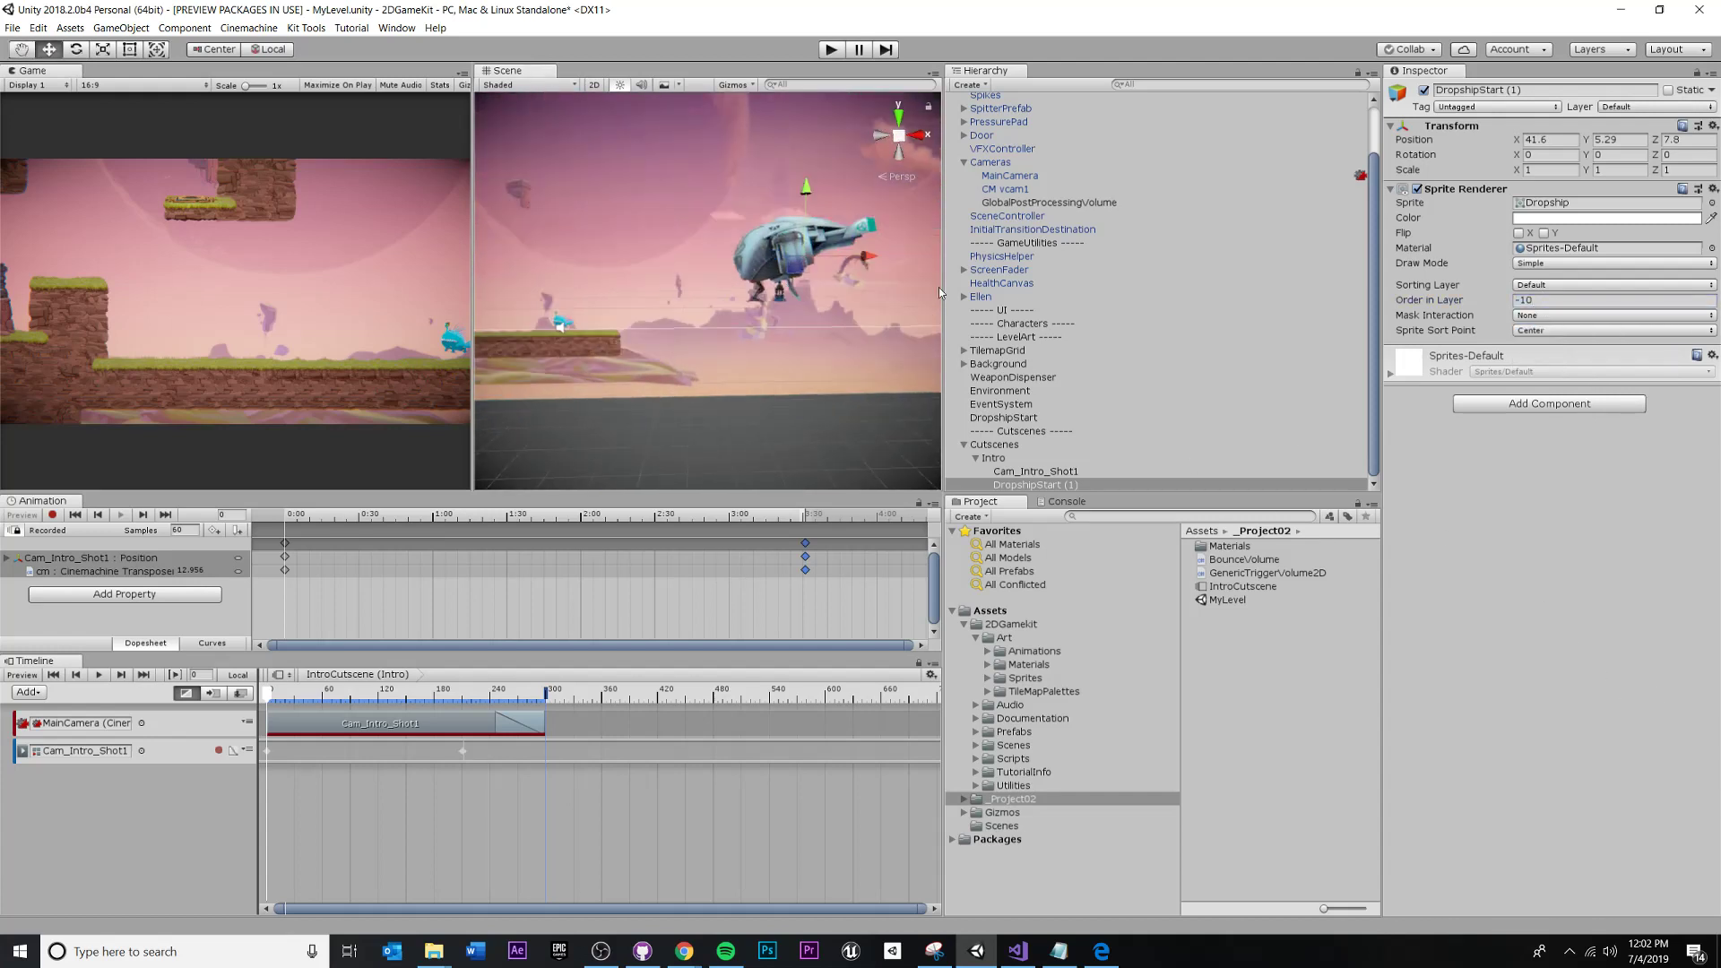
click(1545, 170)
text(0.5)
key(Tab)
text(0.5)
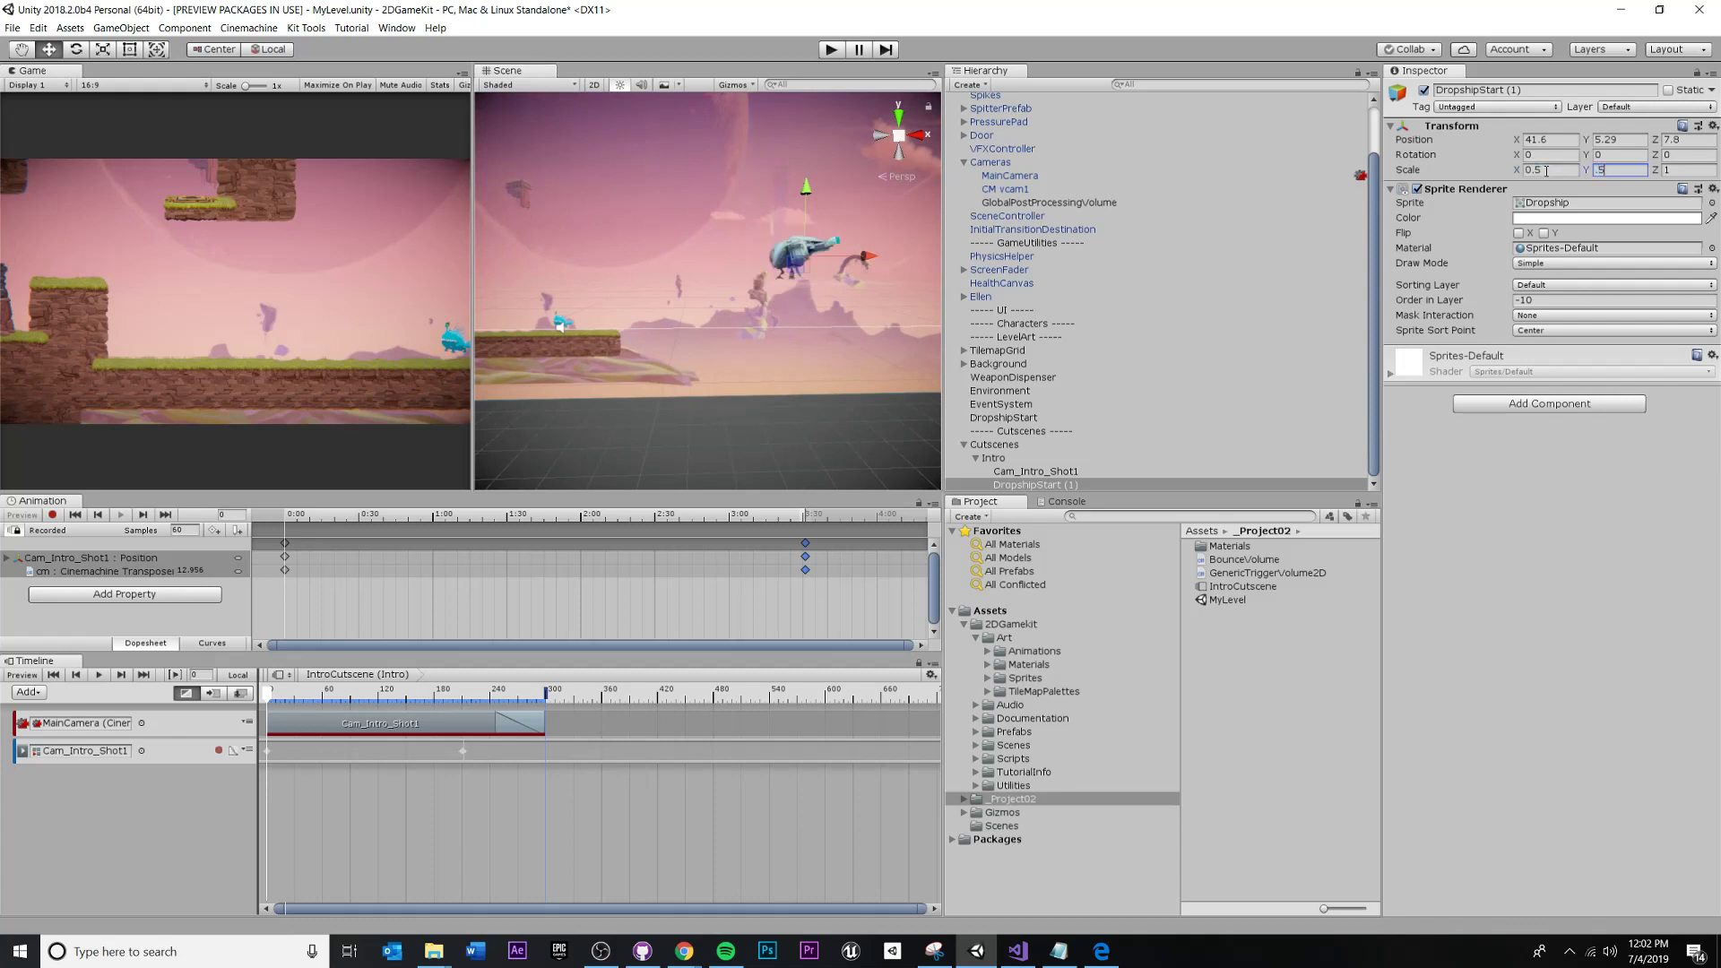
key(Tab)
key(BackSpace)
Try a uniform scale of 0.7 on the duplicated dropship.
click(1546, 167)
text(0.7)
key(Tab)
key(BackSpace)
text(0.7)
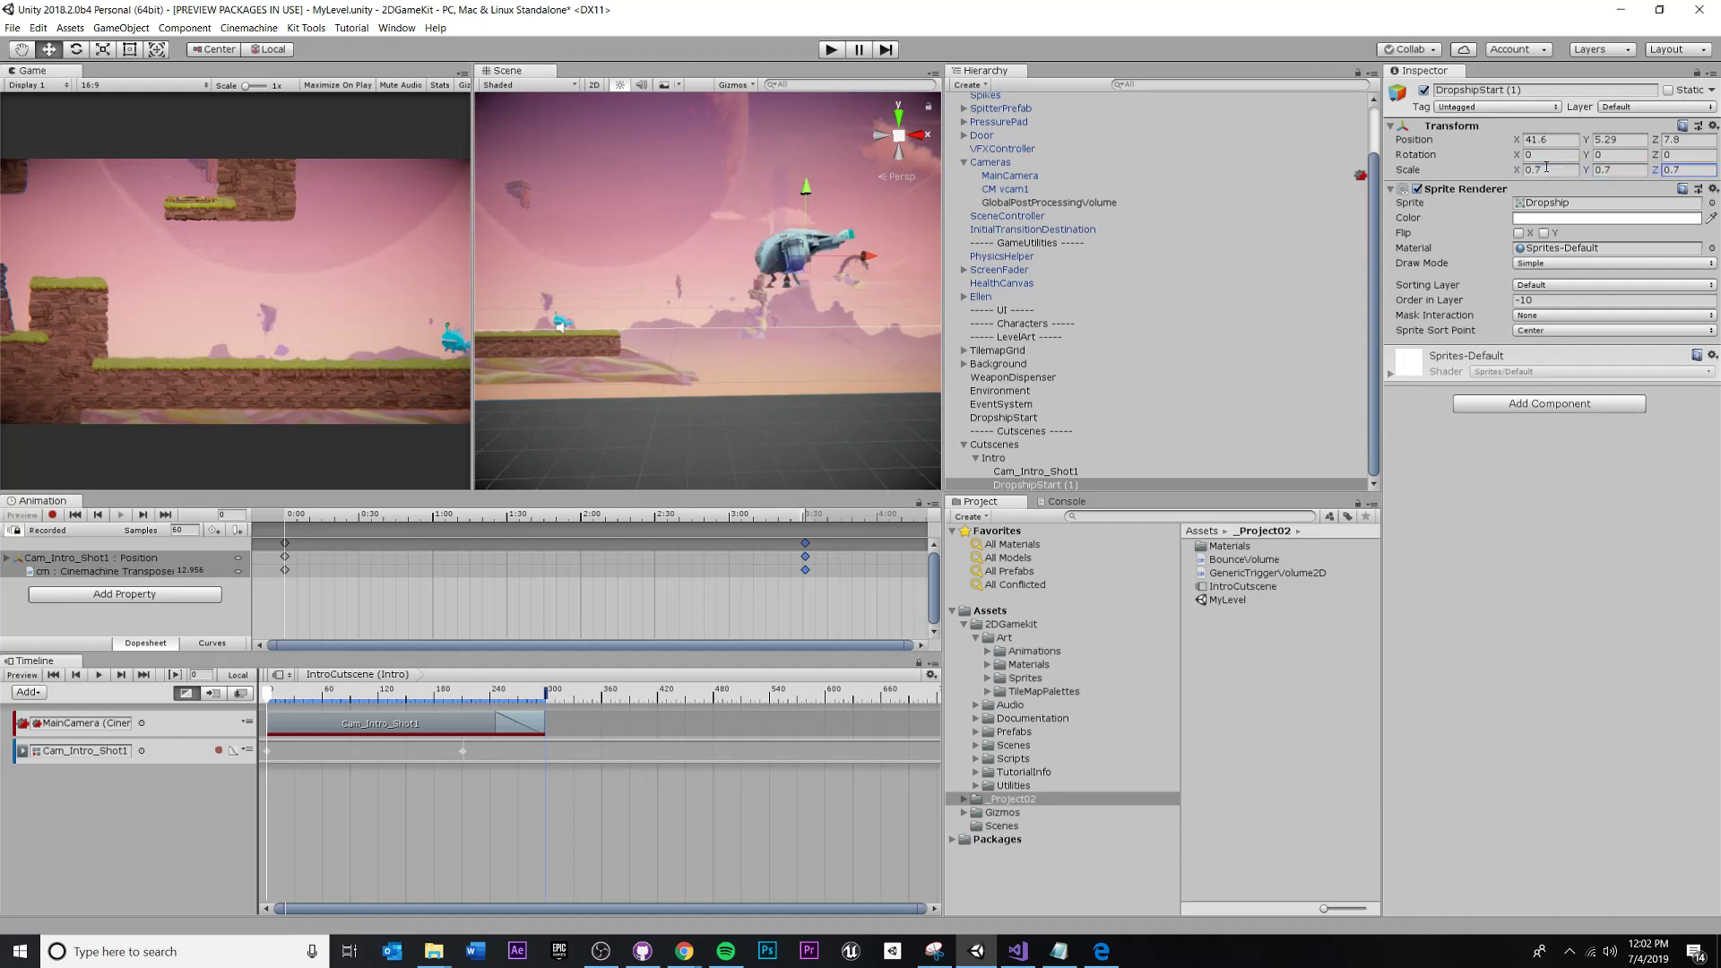
Move the duplicated dropship partly into the camera's view at about X 28 to judge its size.
middle_drag(538, 285, 746, 280)
scroll(746, 282, up, 4)
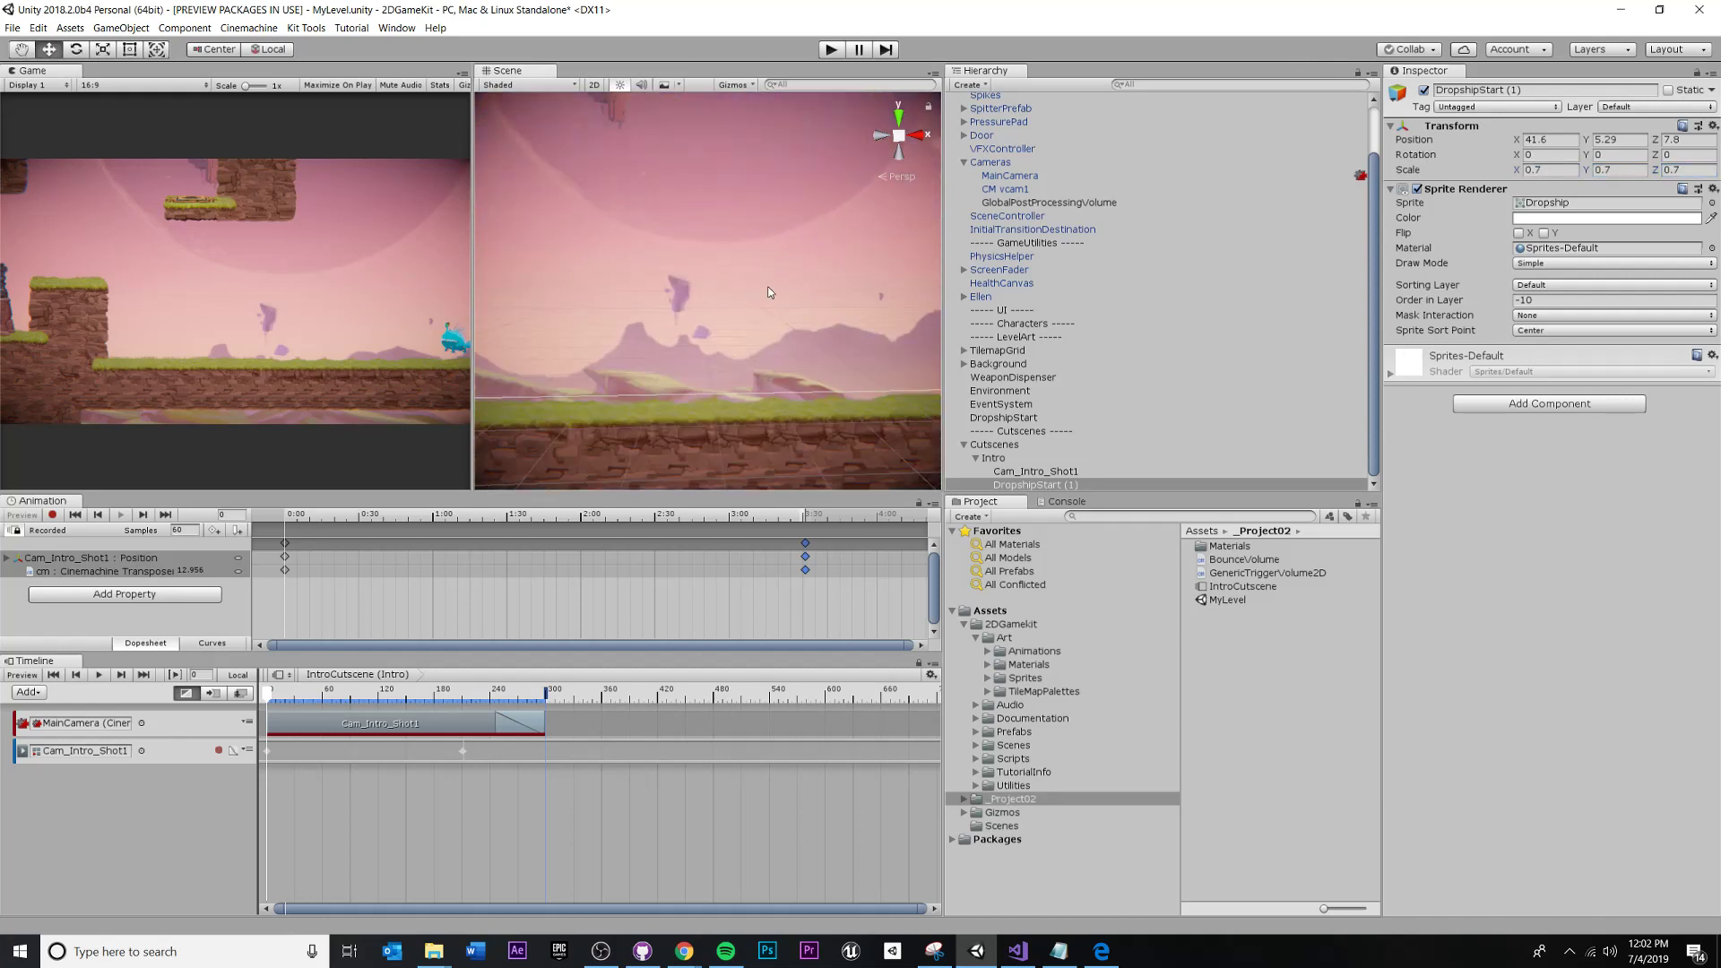
middle_drag(878, 296, 814, 310)
scroll(735, 306, down, 4)
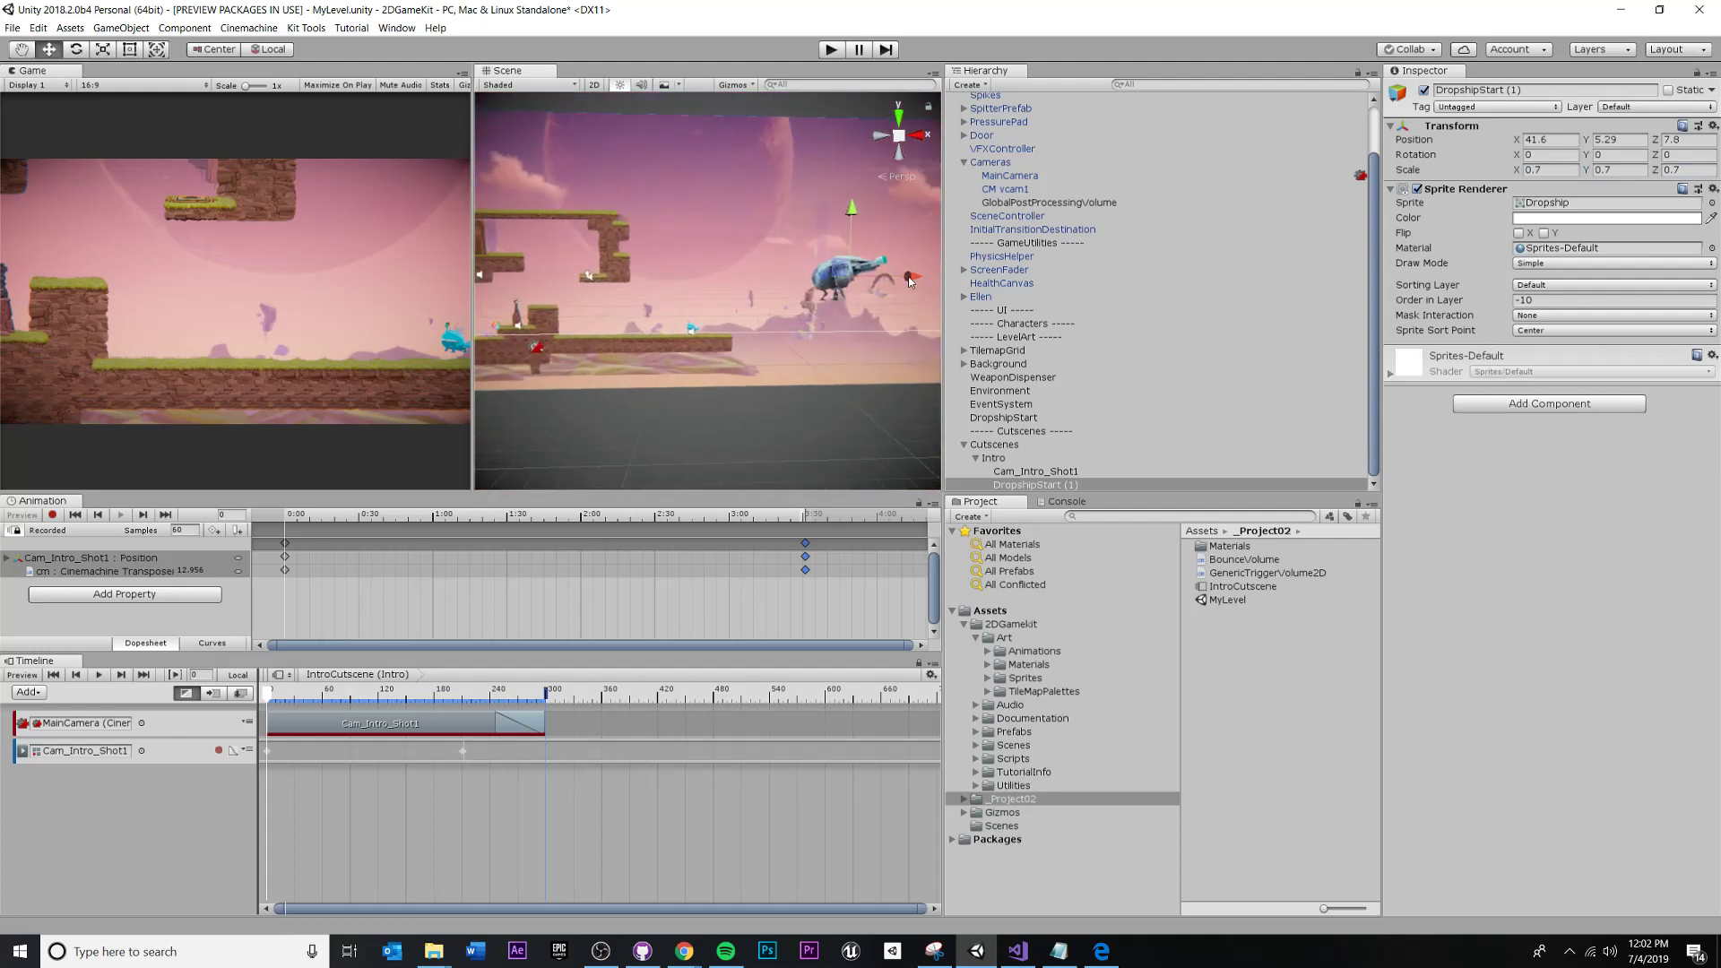
drag(907, 276, 858, 319)
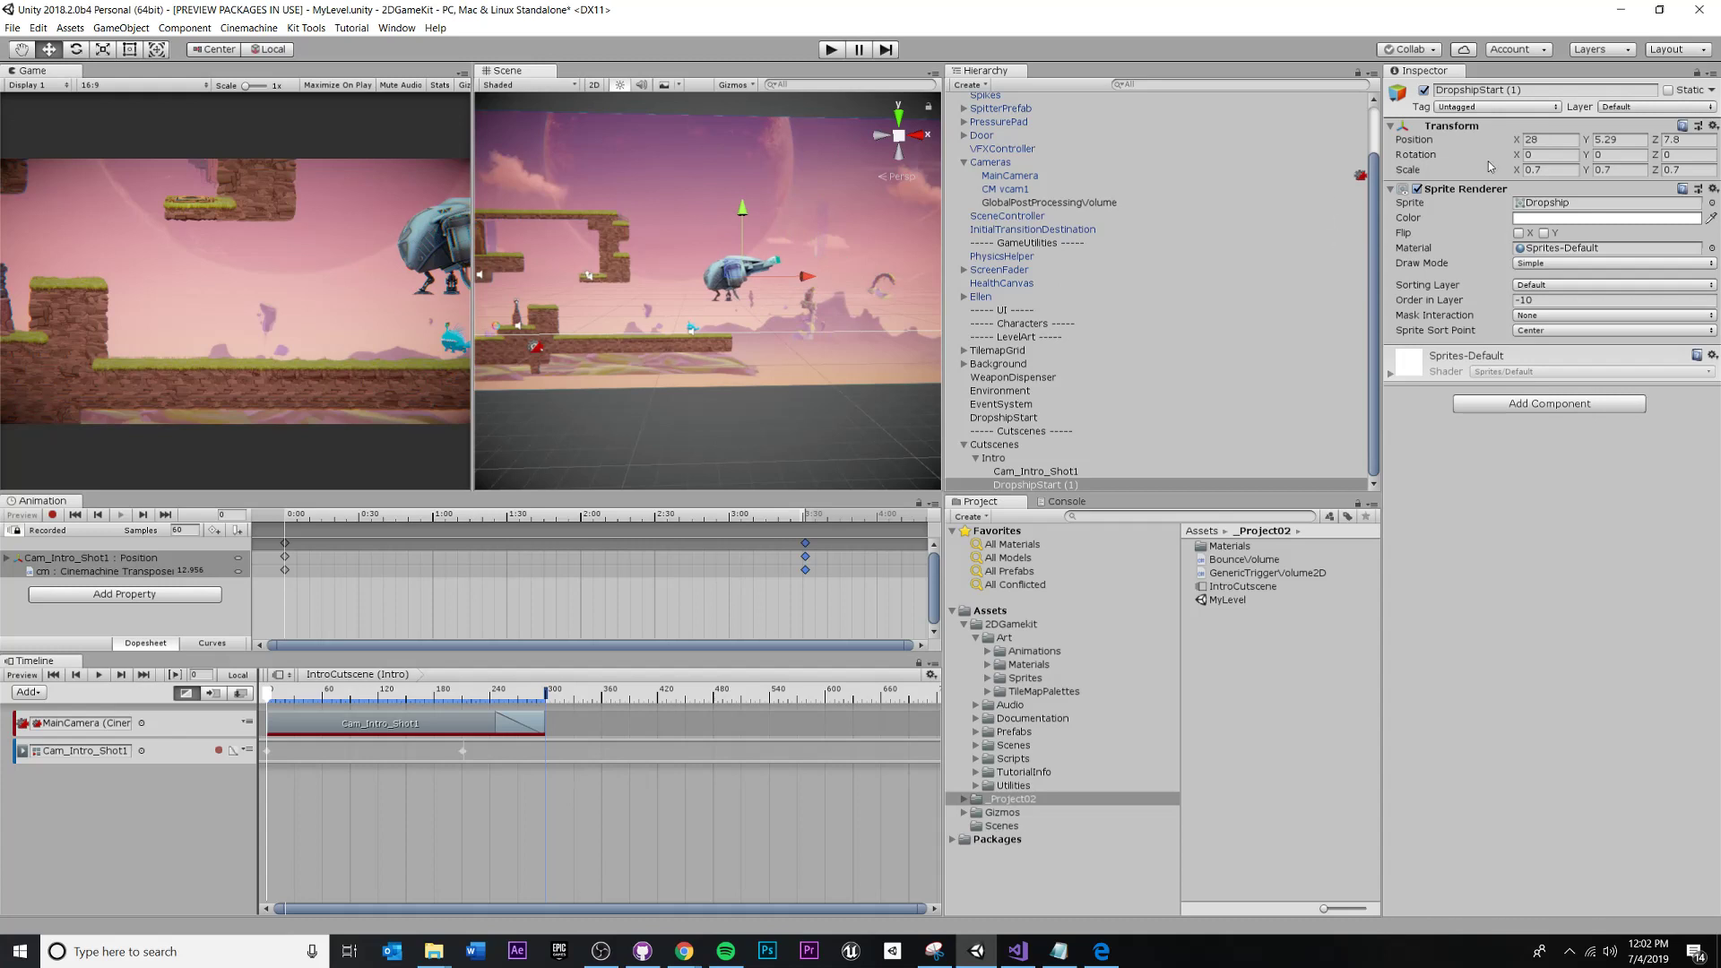
Set the duplicated dropship's scale to 0.5 on all three axes.
double_click(1543, 169)
text(0.5)
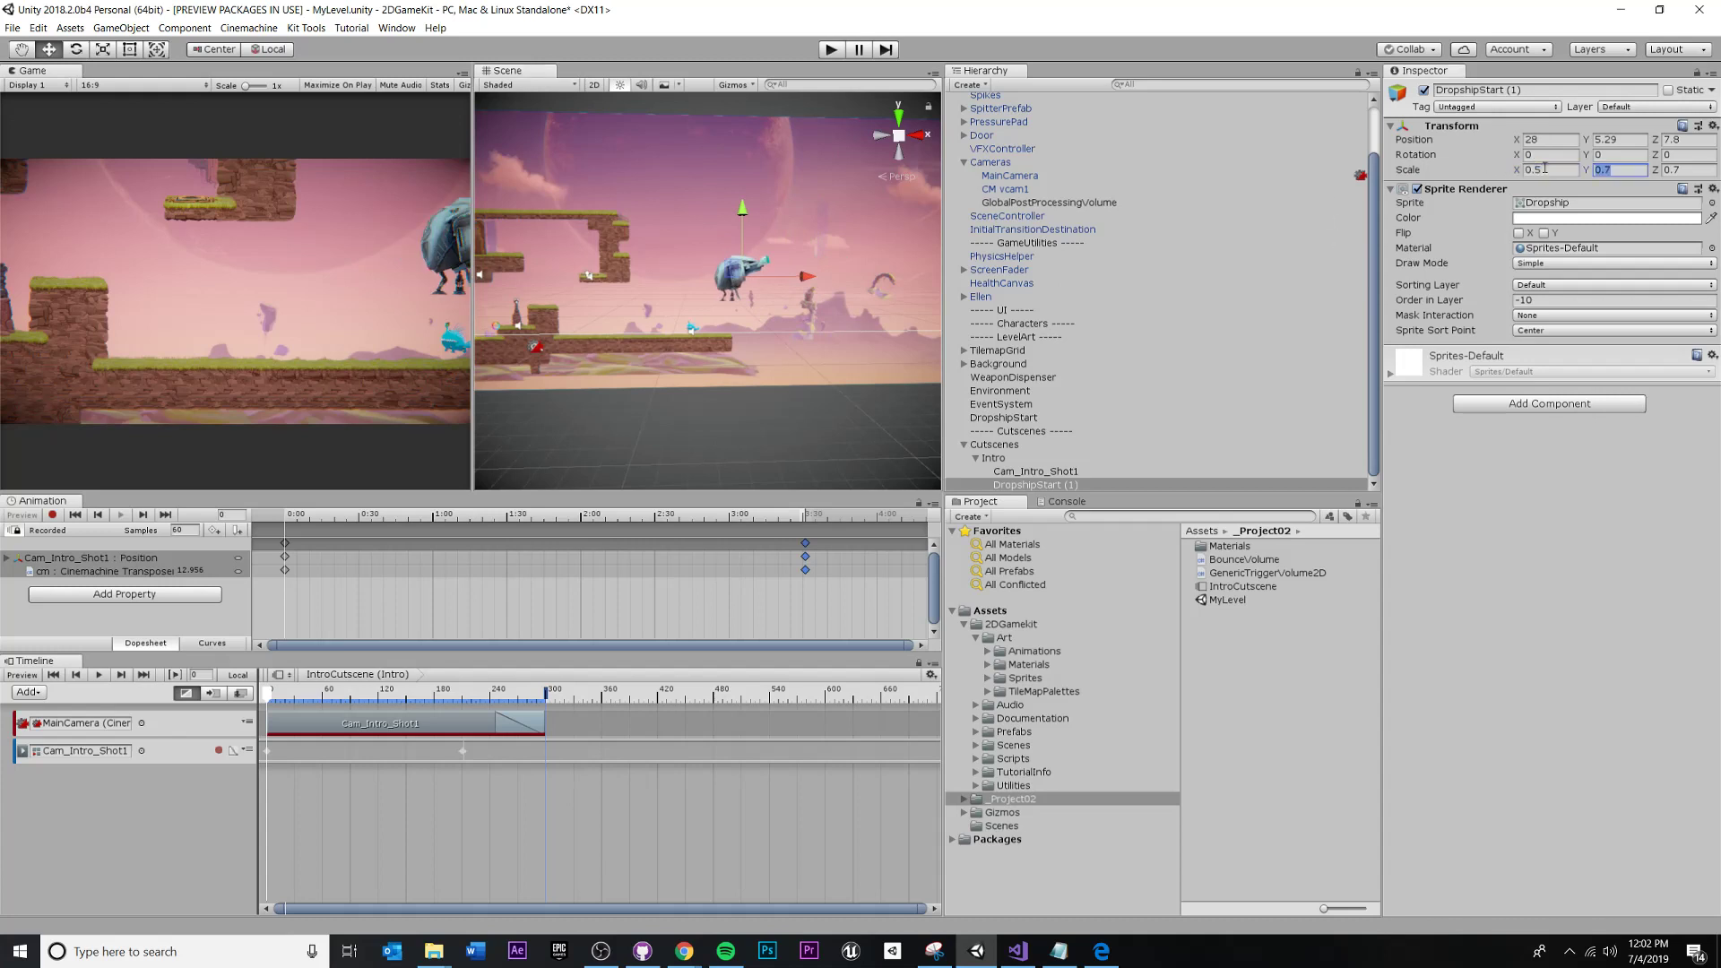
key(Tab)
text(0.5)
key(Tab)
text(0.5)
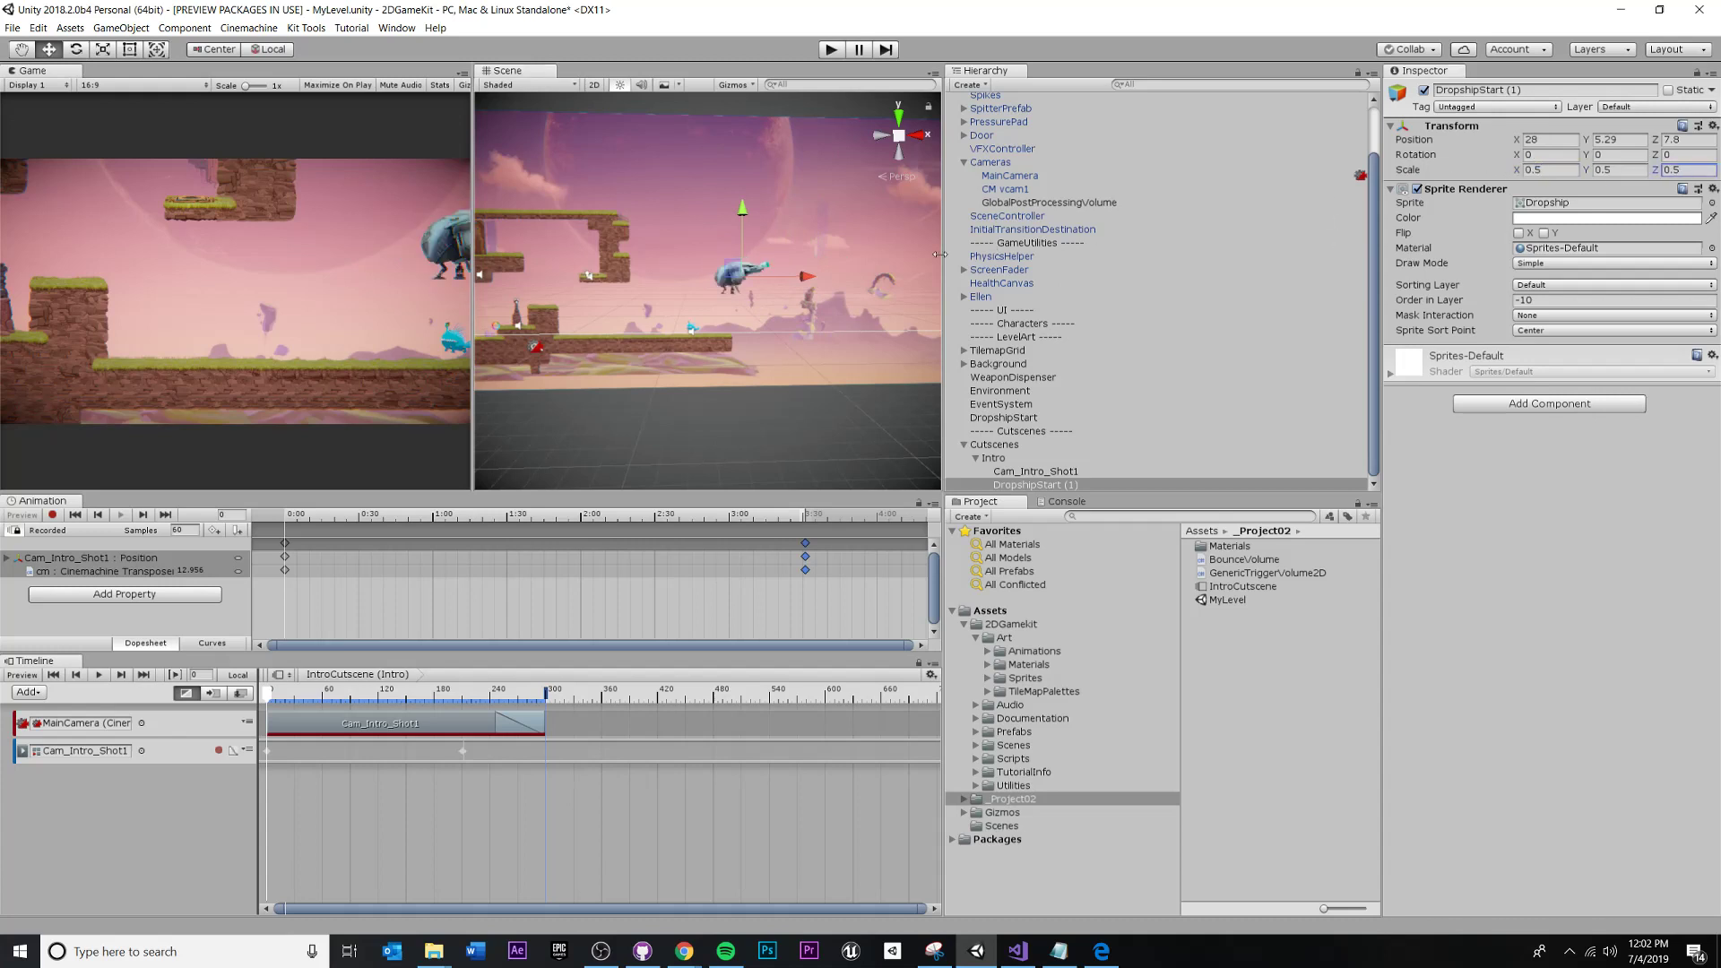
Move the duplicated dropship out of the camera's view to about X 36.4 and lower it to Y 3.7.
drag(814, 272, 851, 331)
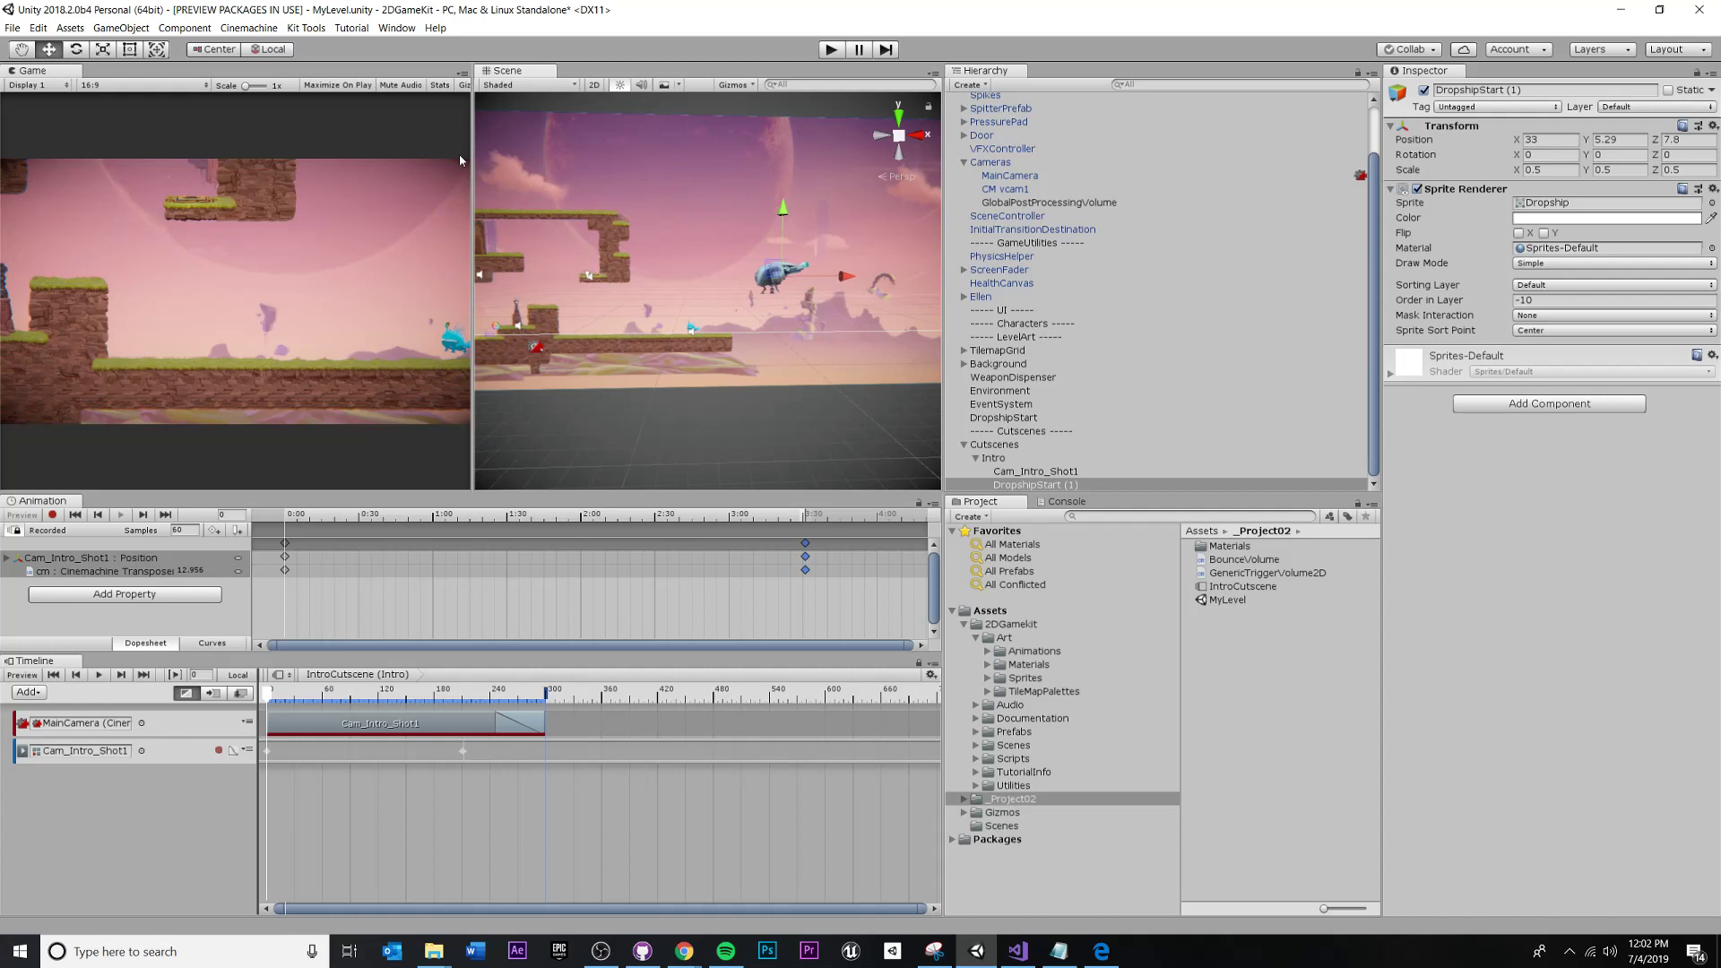
drag(846, 284, 887, 315)
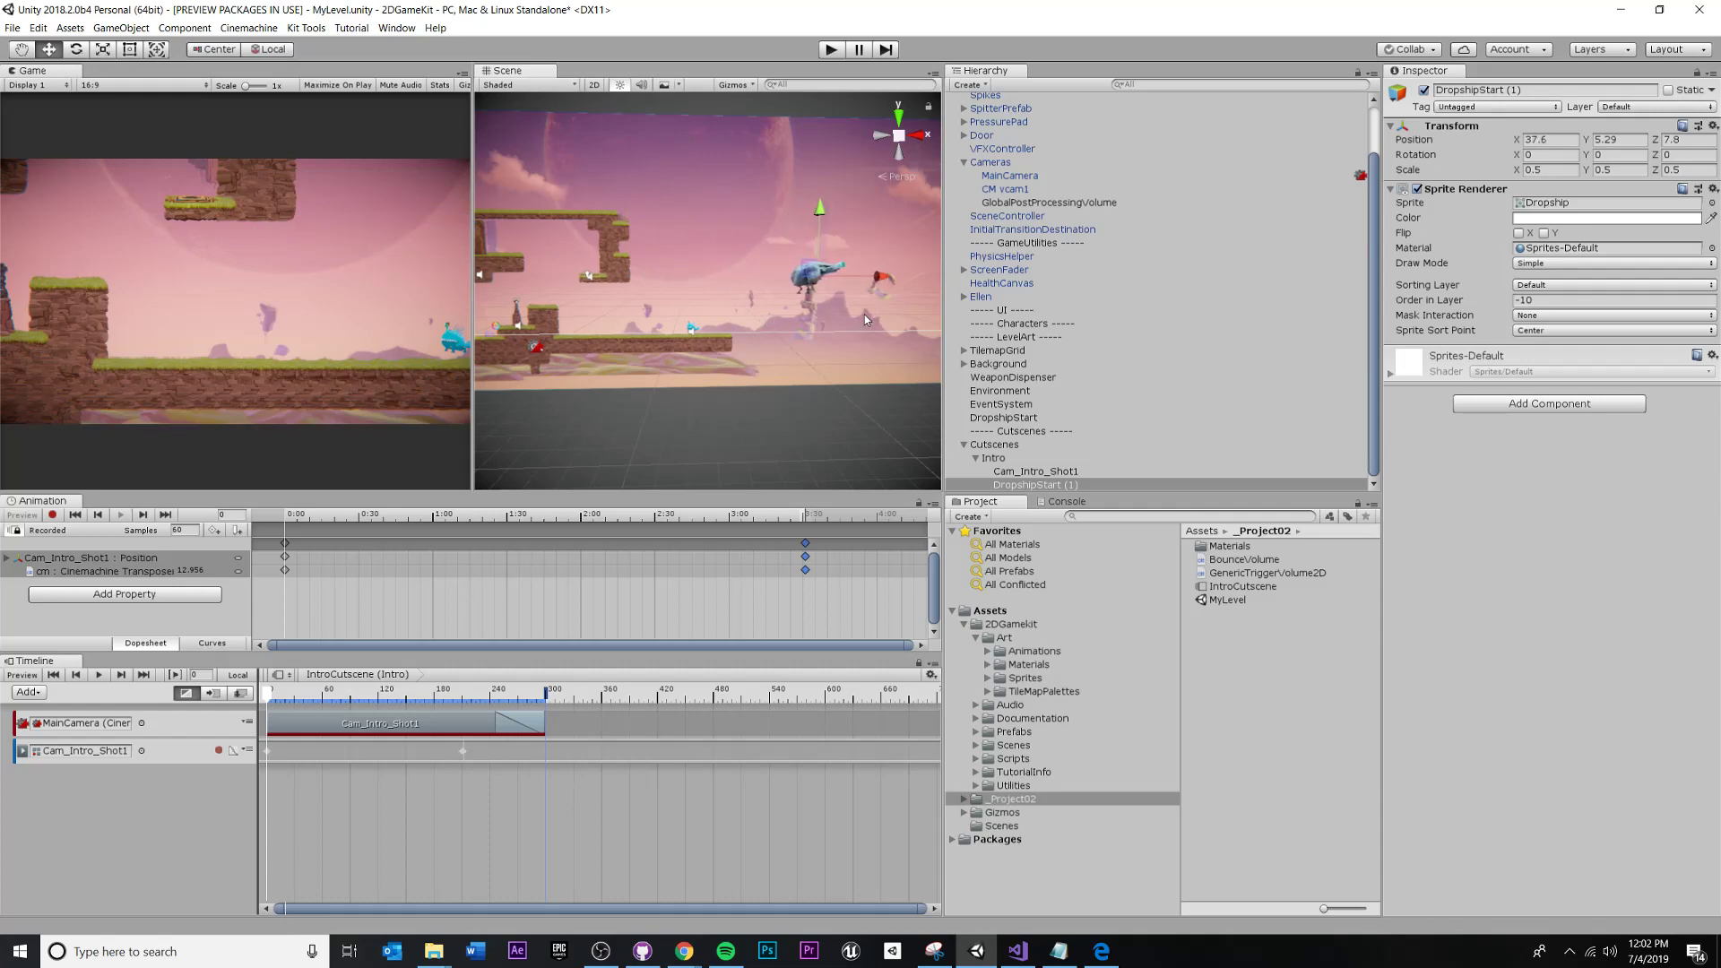
middle_drag(864, 314, 769, 301)
click(1075, 472)
double_click(1046, 484)
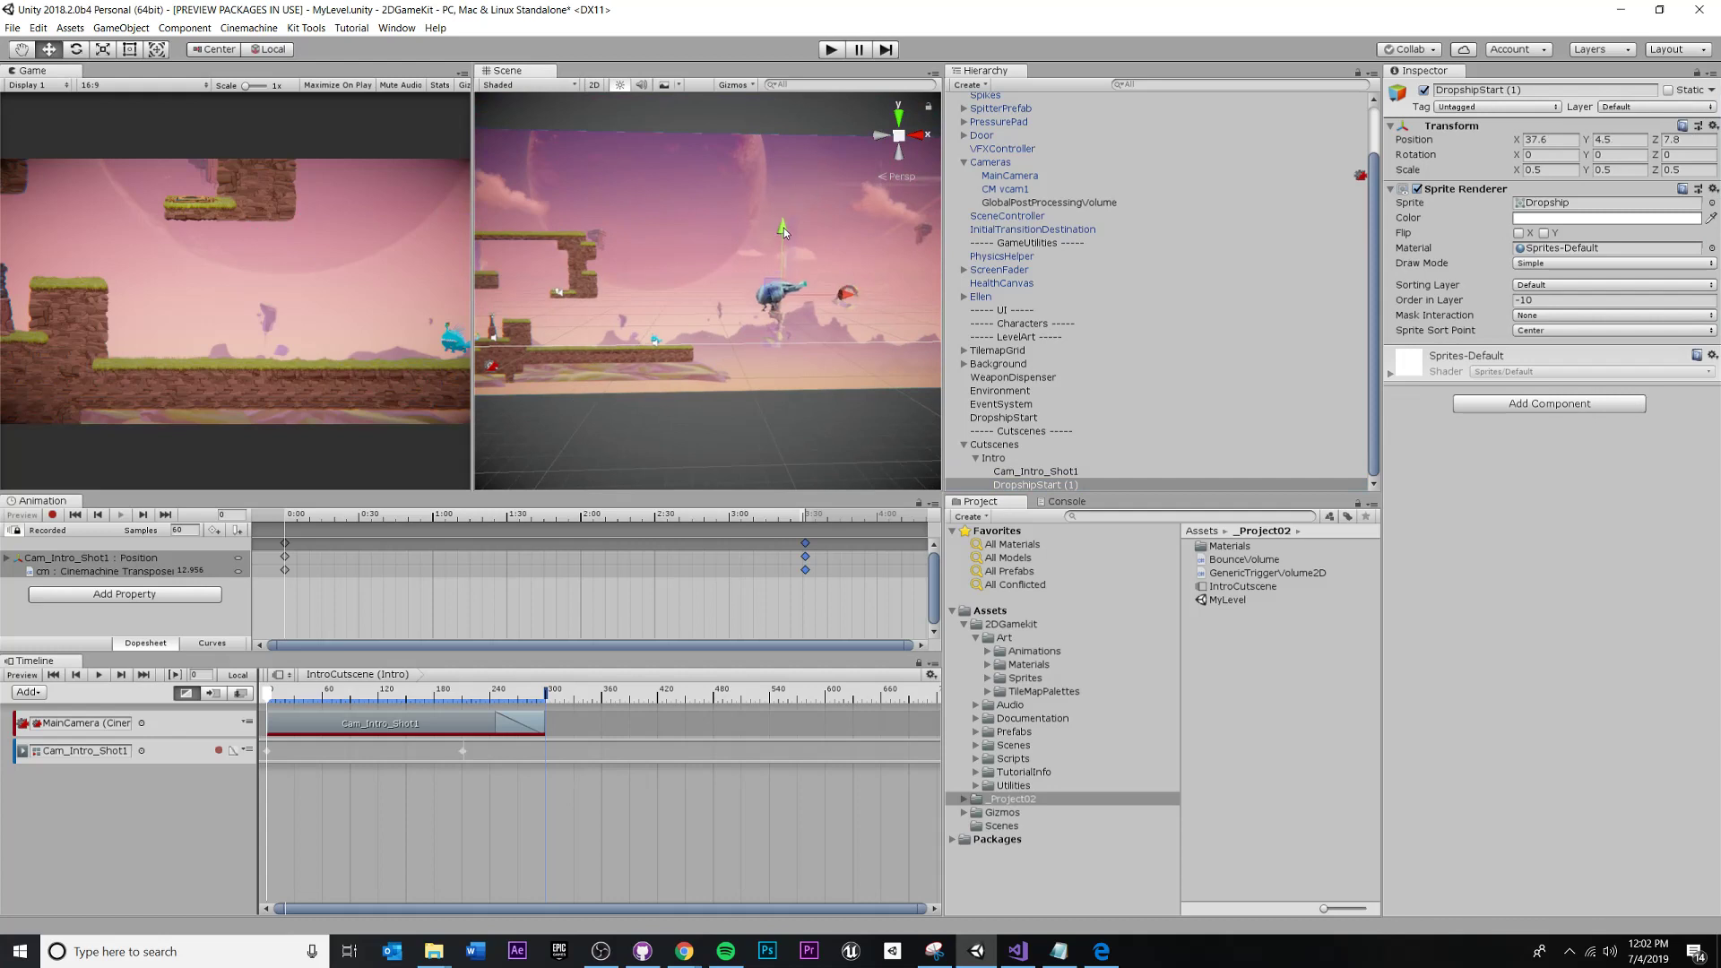
drag(852, 298, 818, 340)
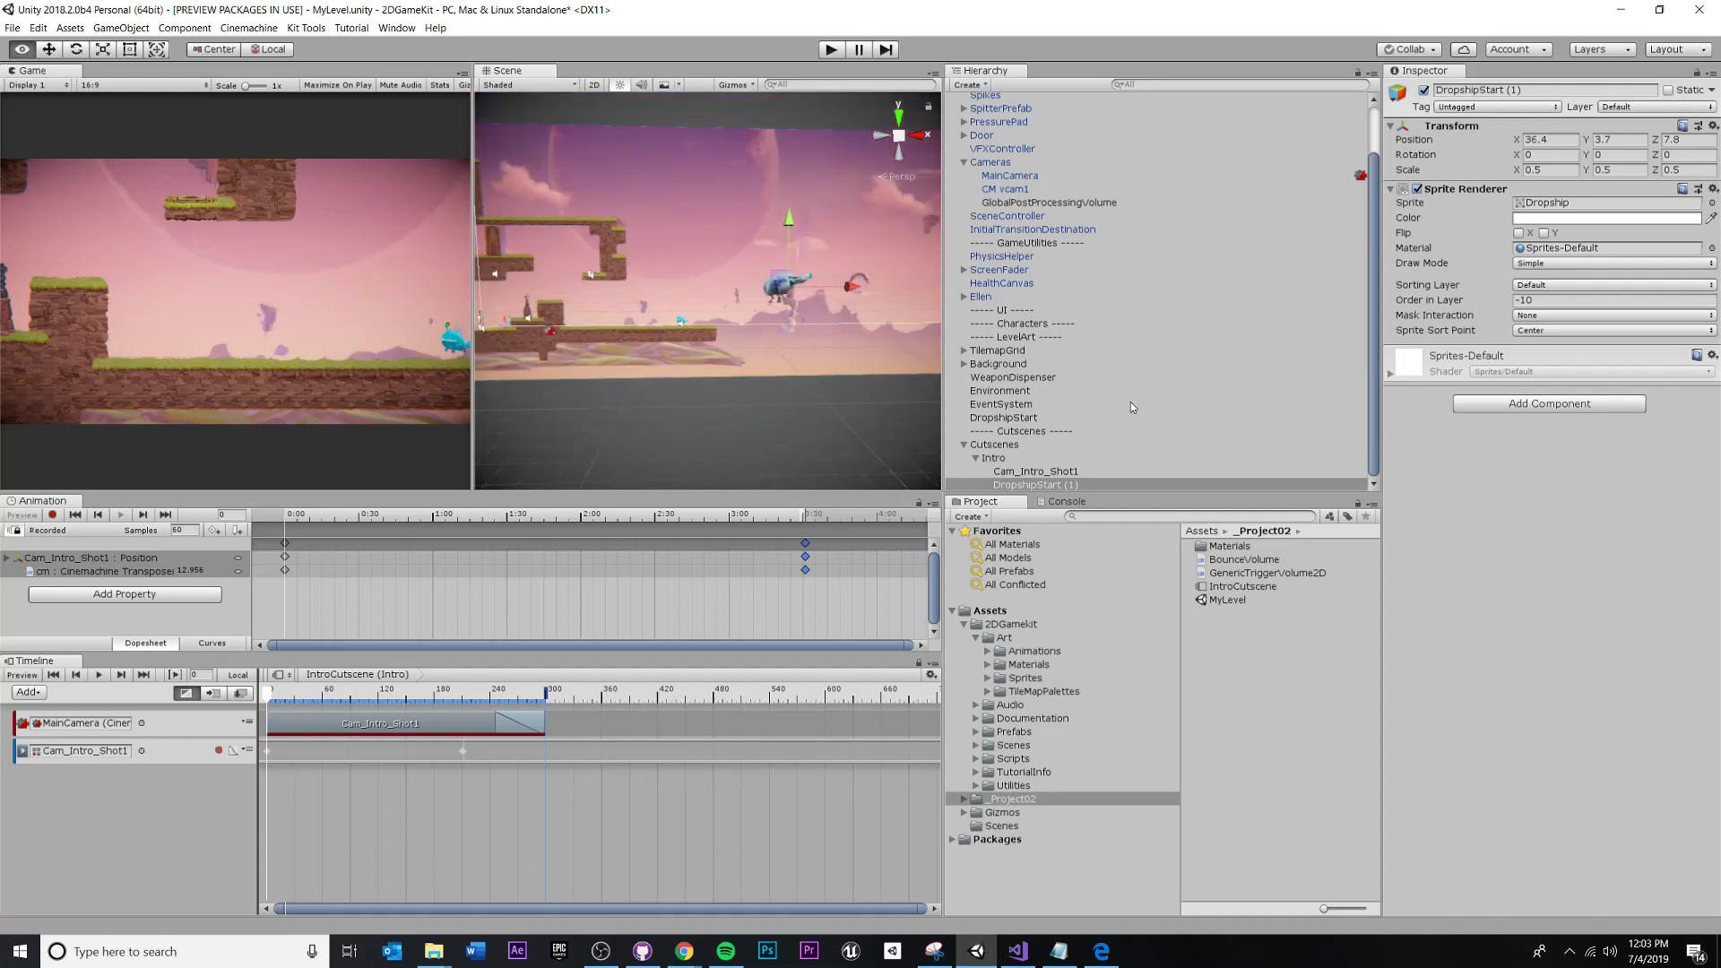
Add an animation track for the duplicated dropship to the IntroCutscene timeline.
click(1004, 470)
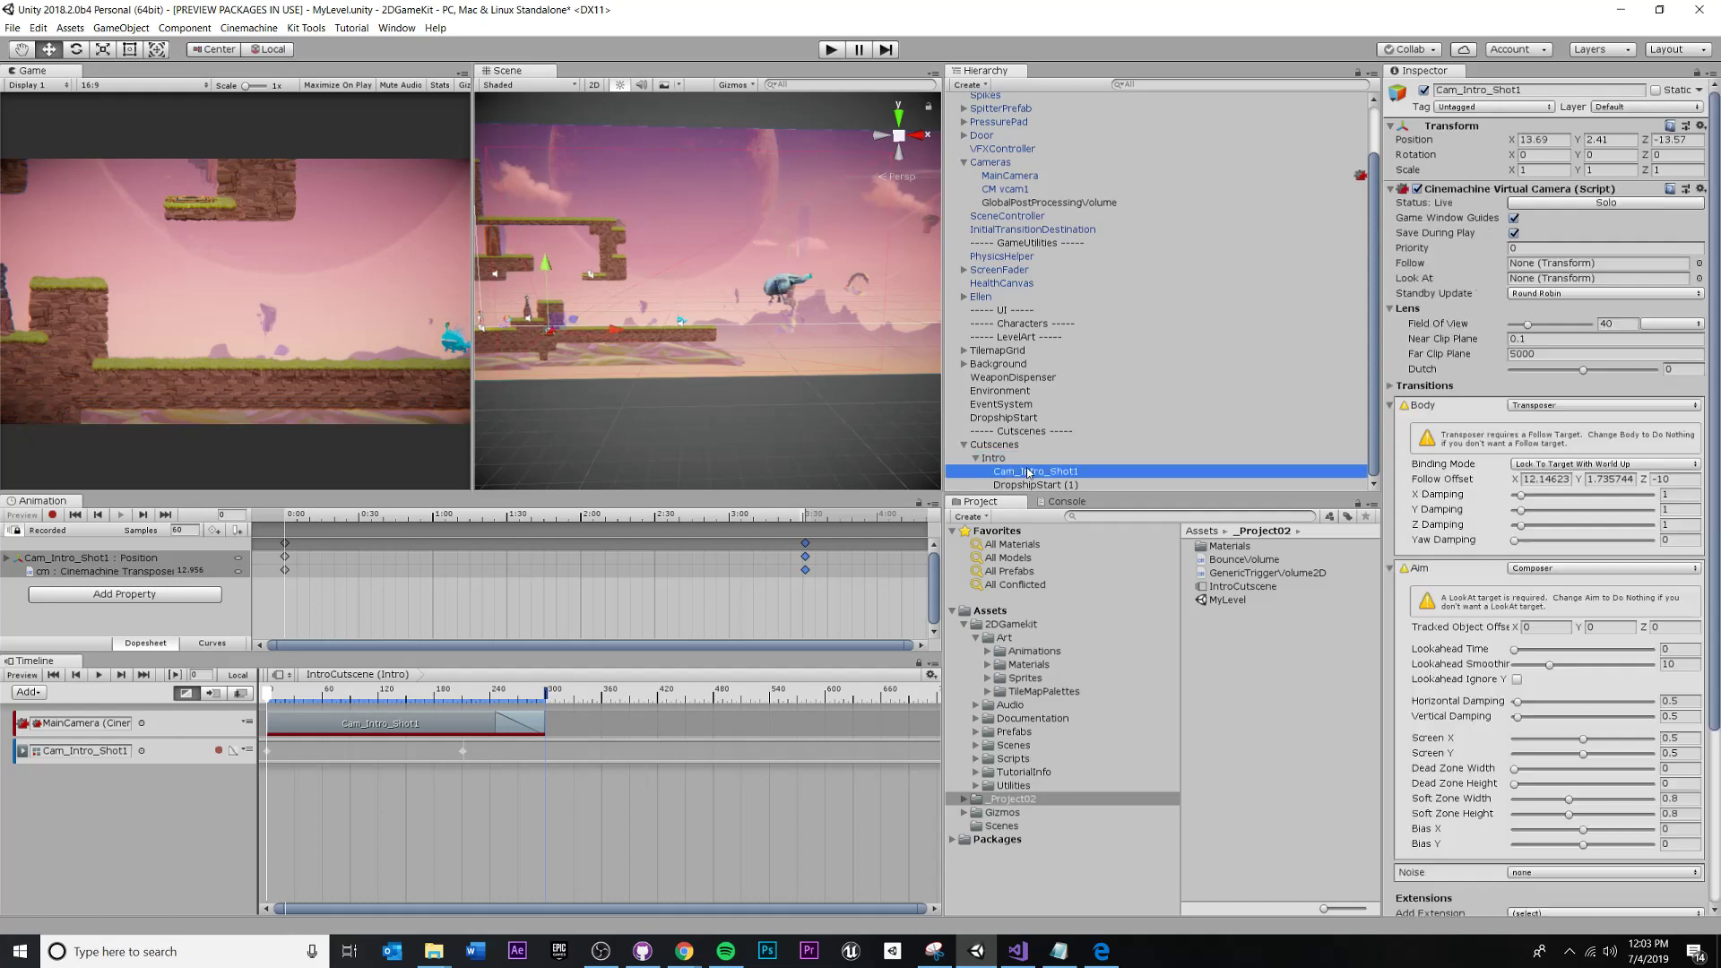
click(1035, 485)
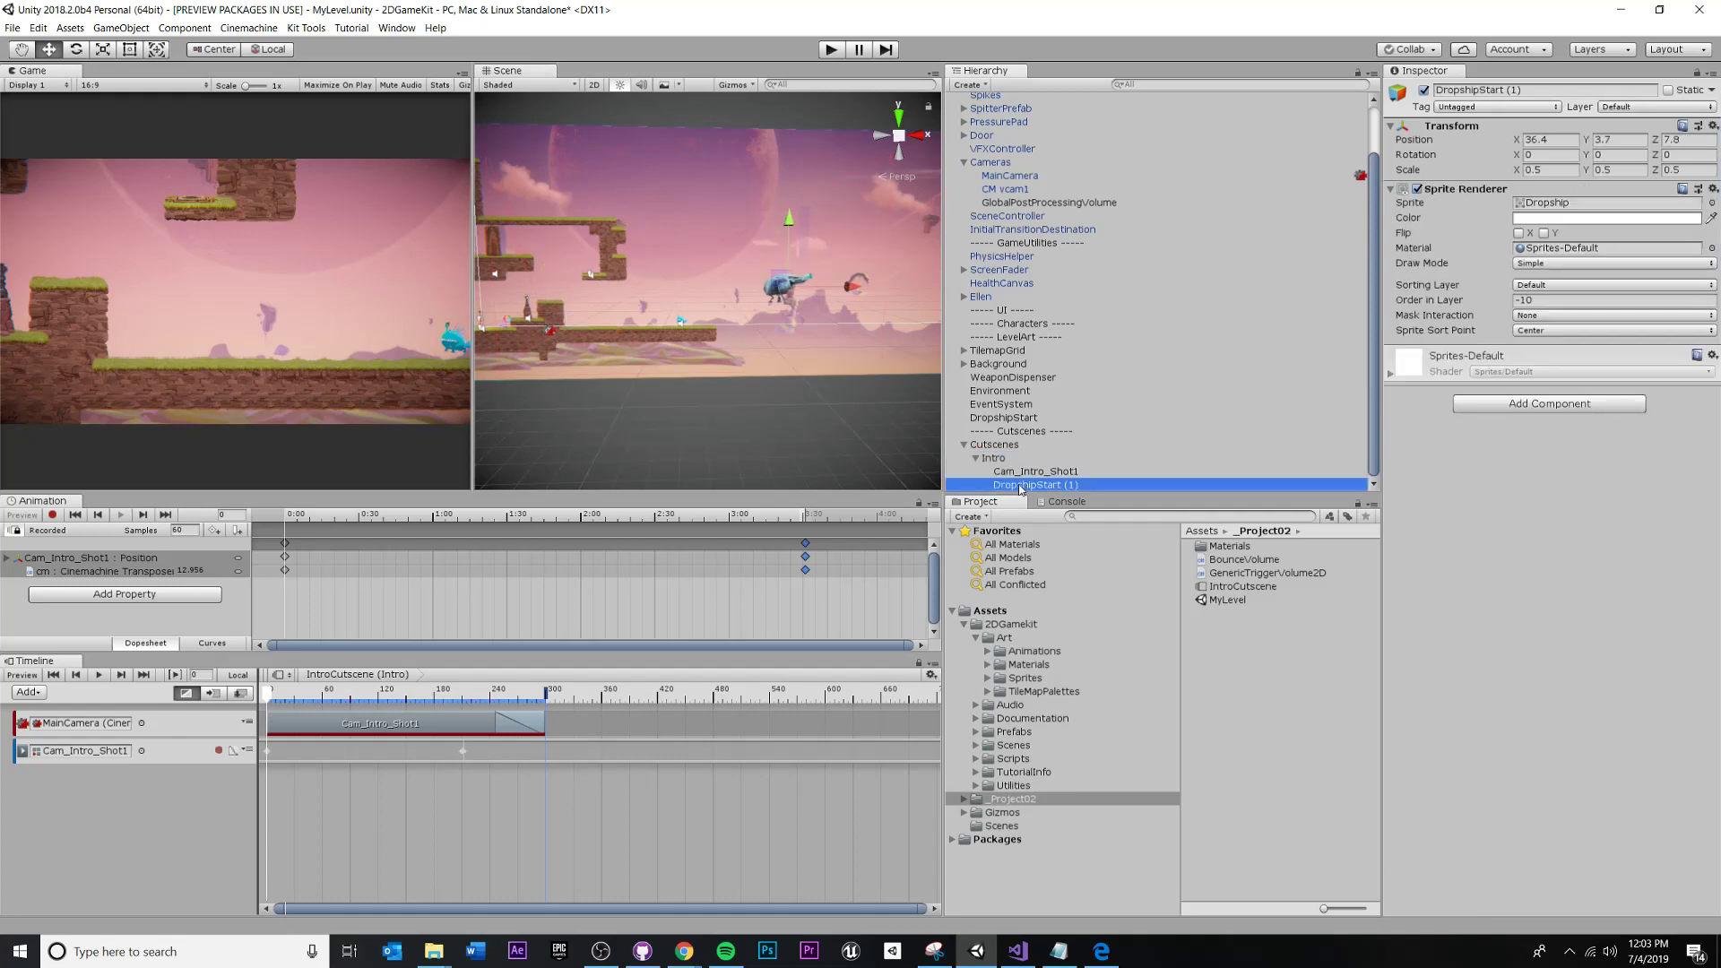
drag(1018, 489, 214, 722)
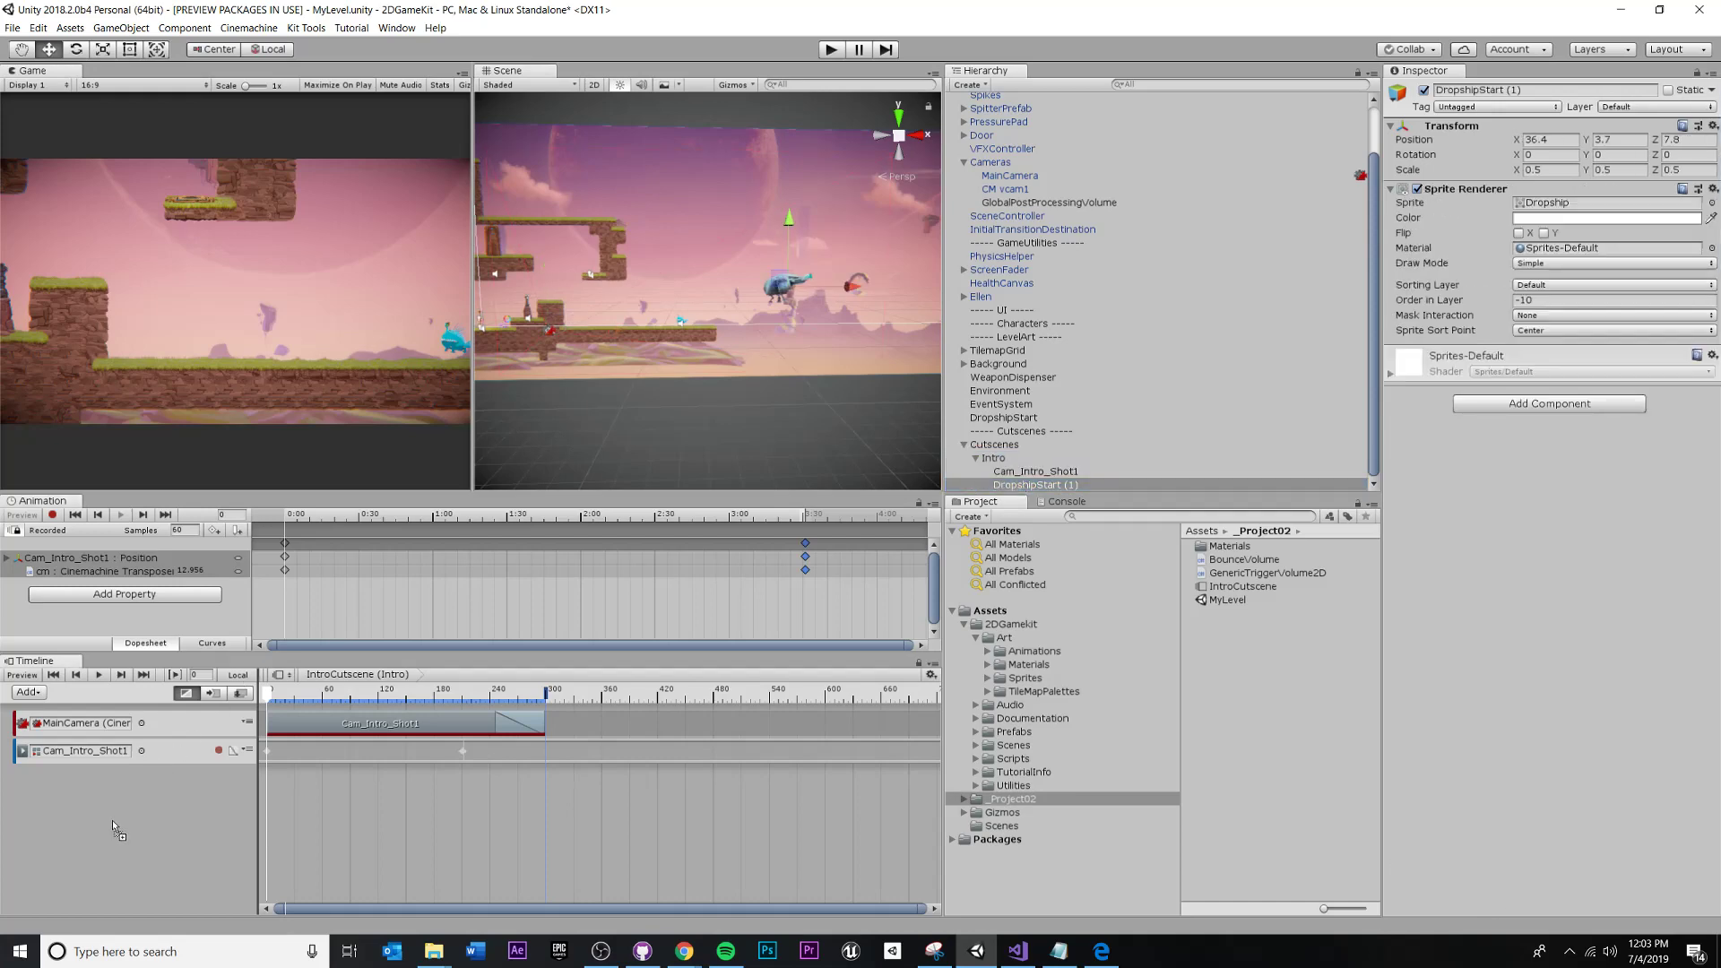
drag(111, 819, 138, 846)
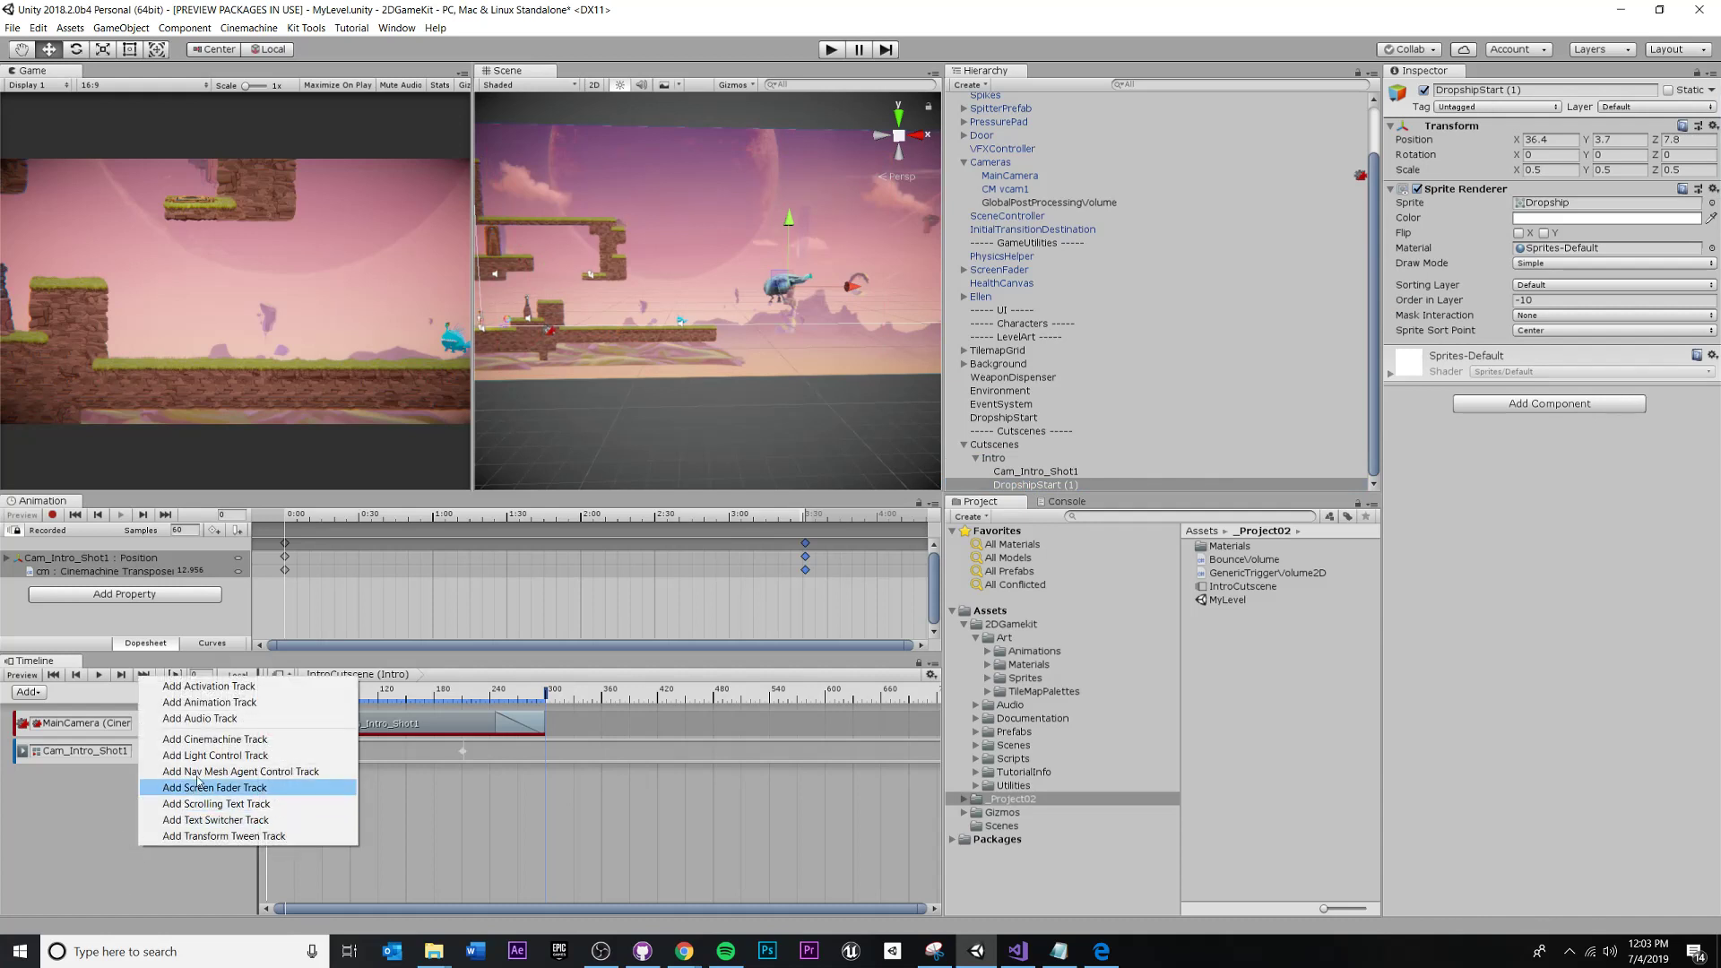
click(223, 704)
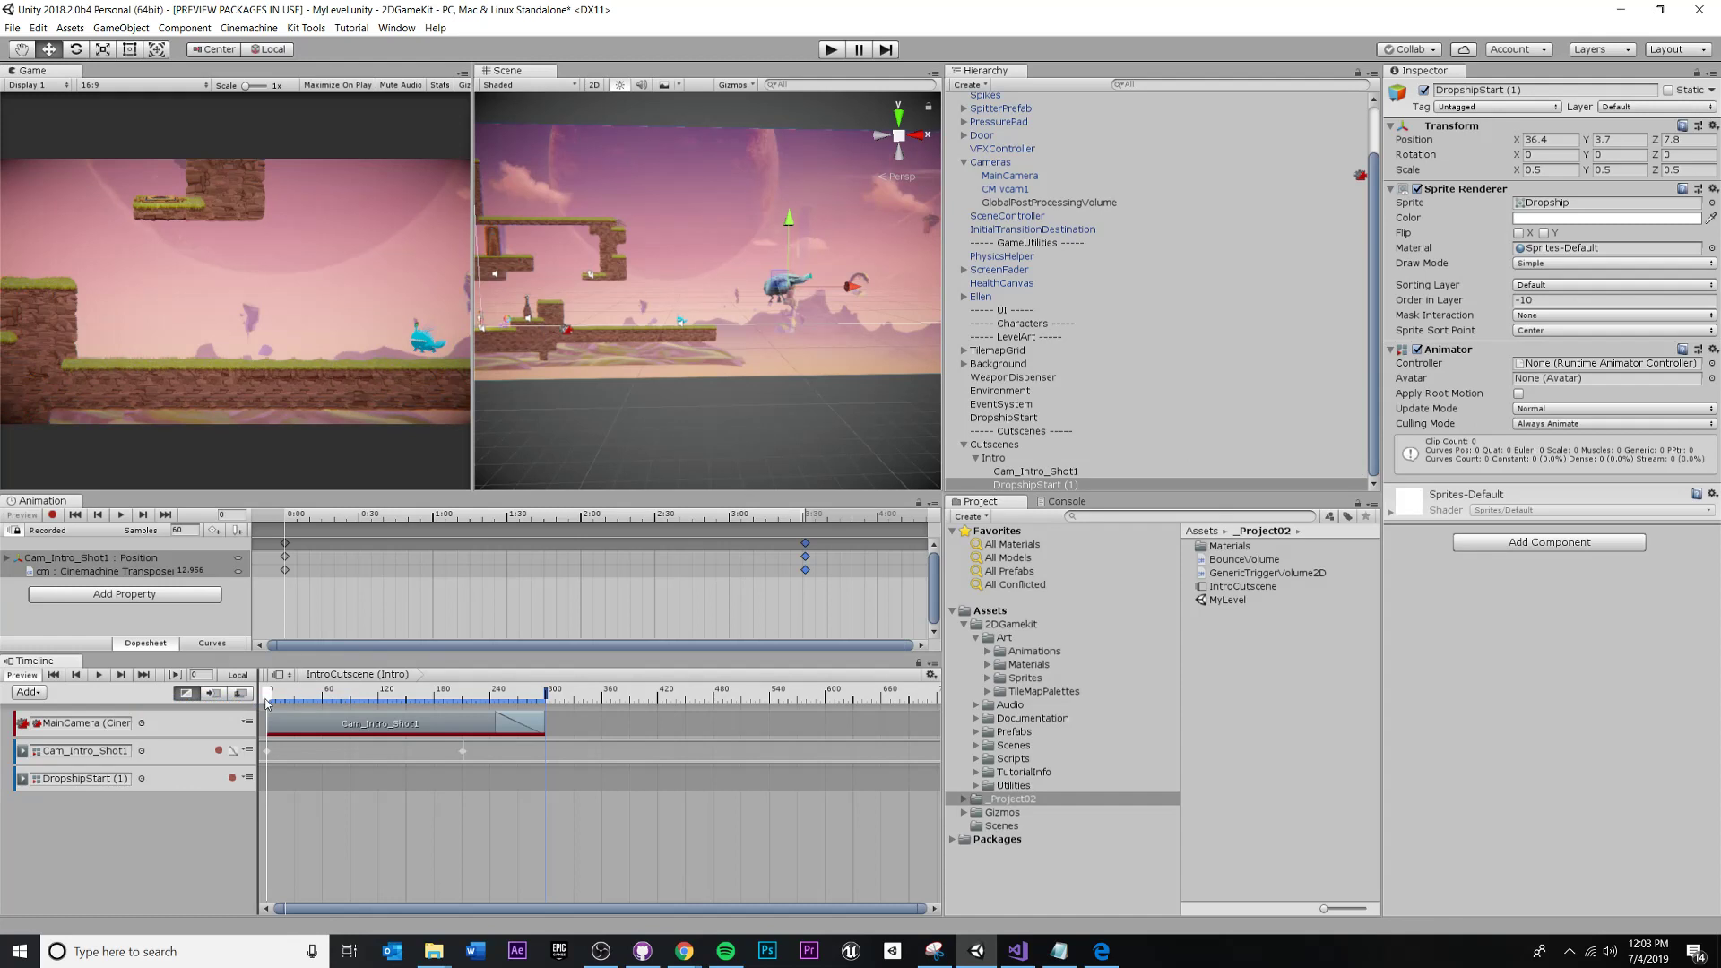
Start recording on the dropship's track at frame 51 and key its X position at 36.
drag(271, 697, 469, 742)
drag(575, 769, 195, 748)
drag(271, 699, 308, 726)
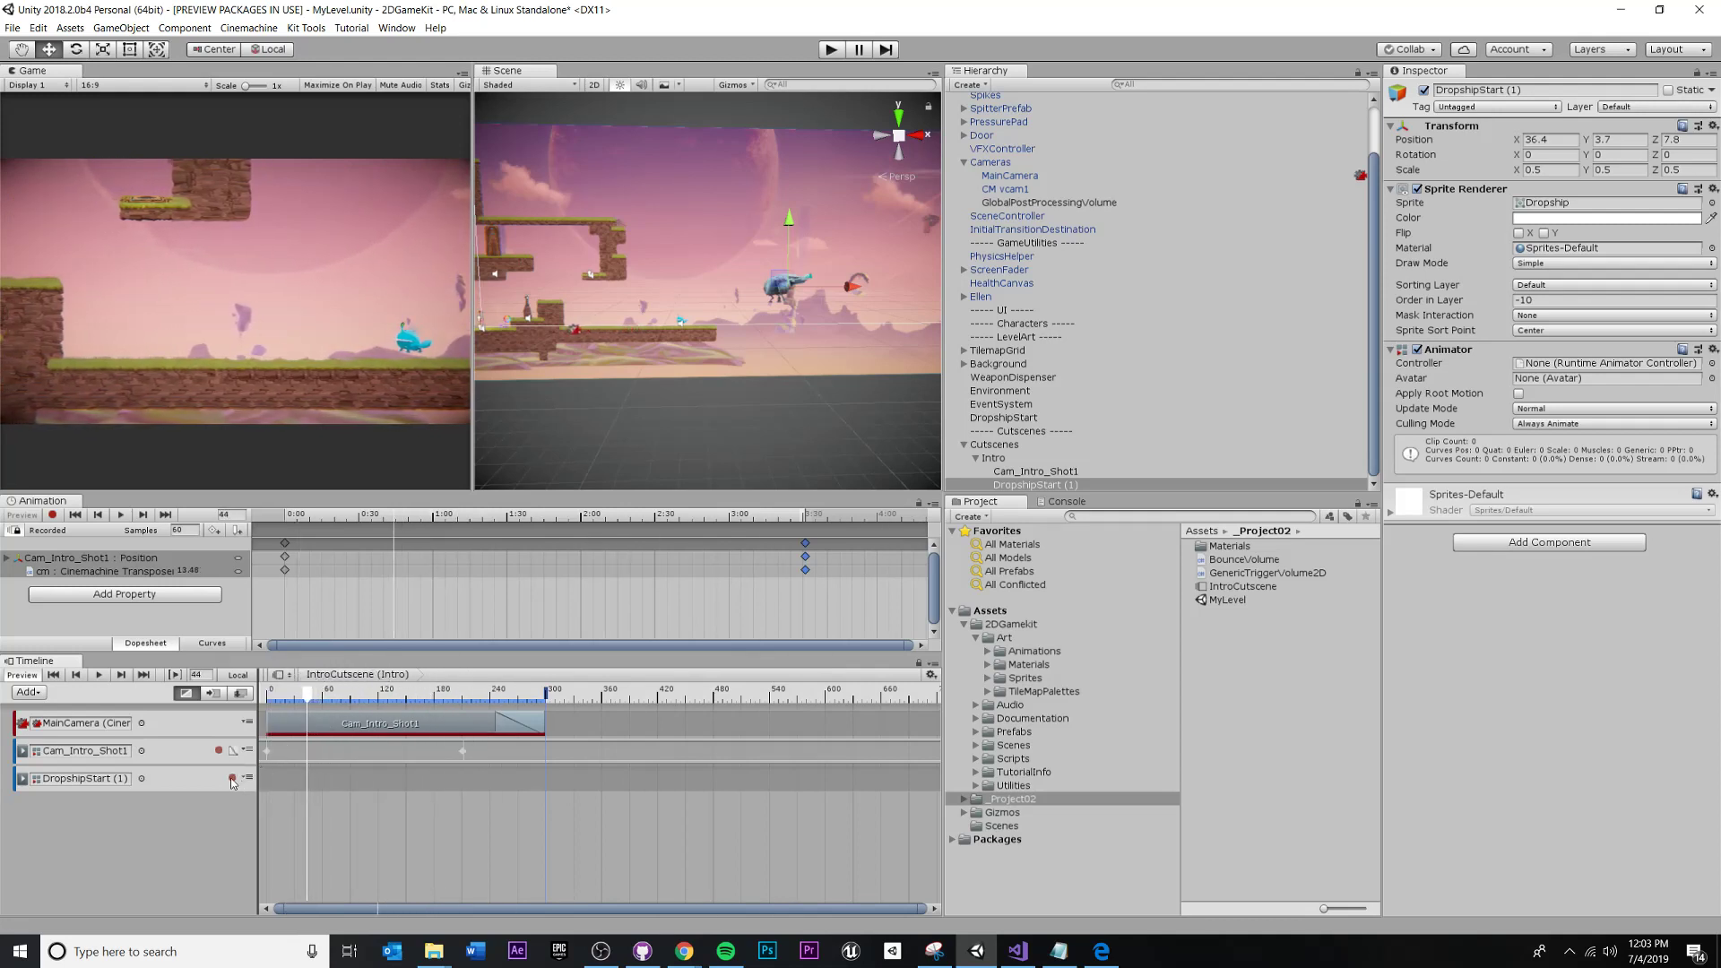
drag(310, 698, 314, 702)
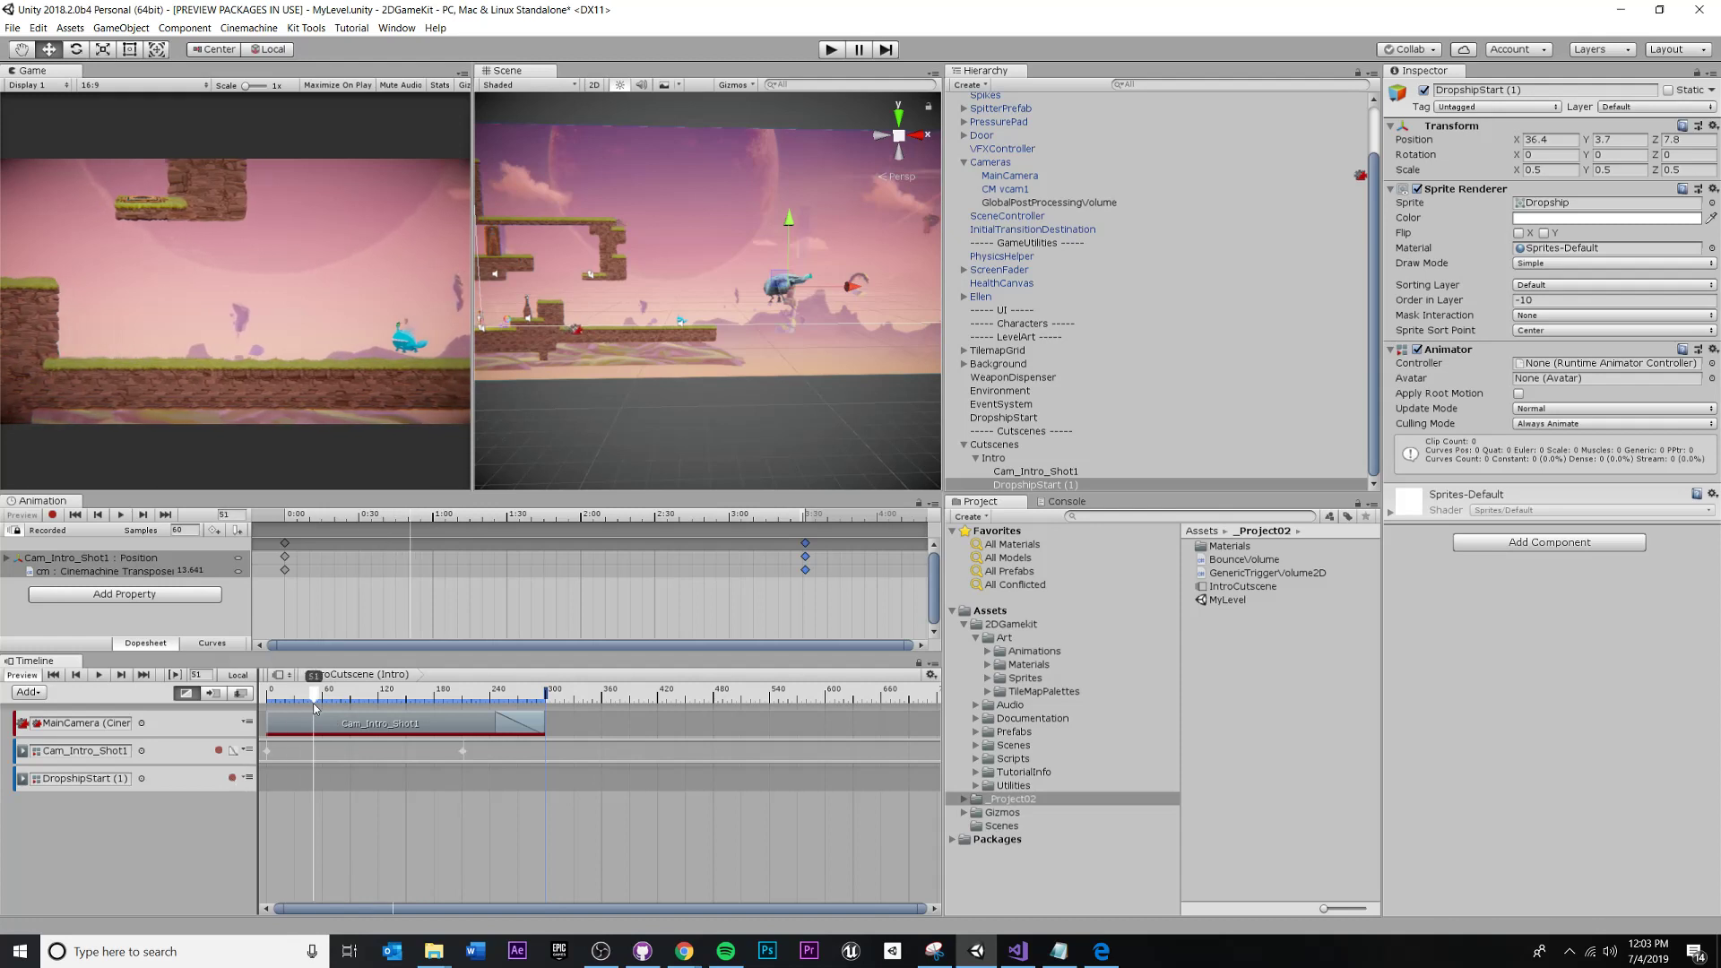
click(234, 778)
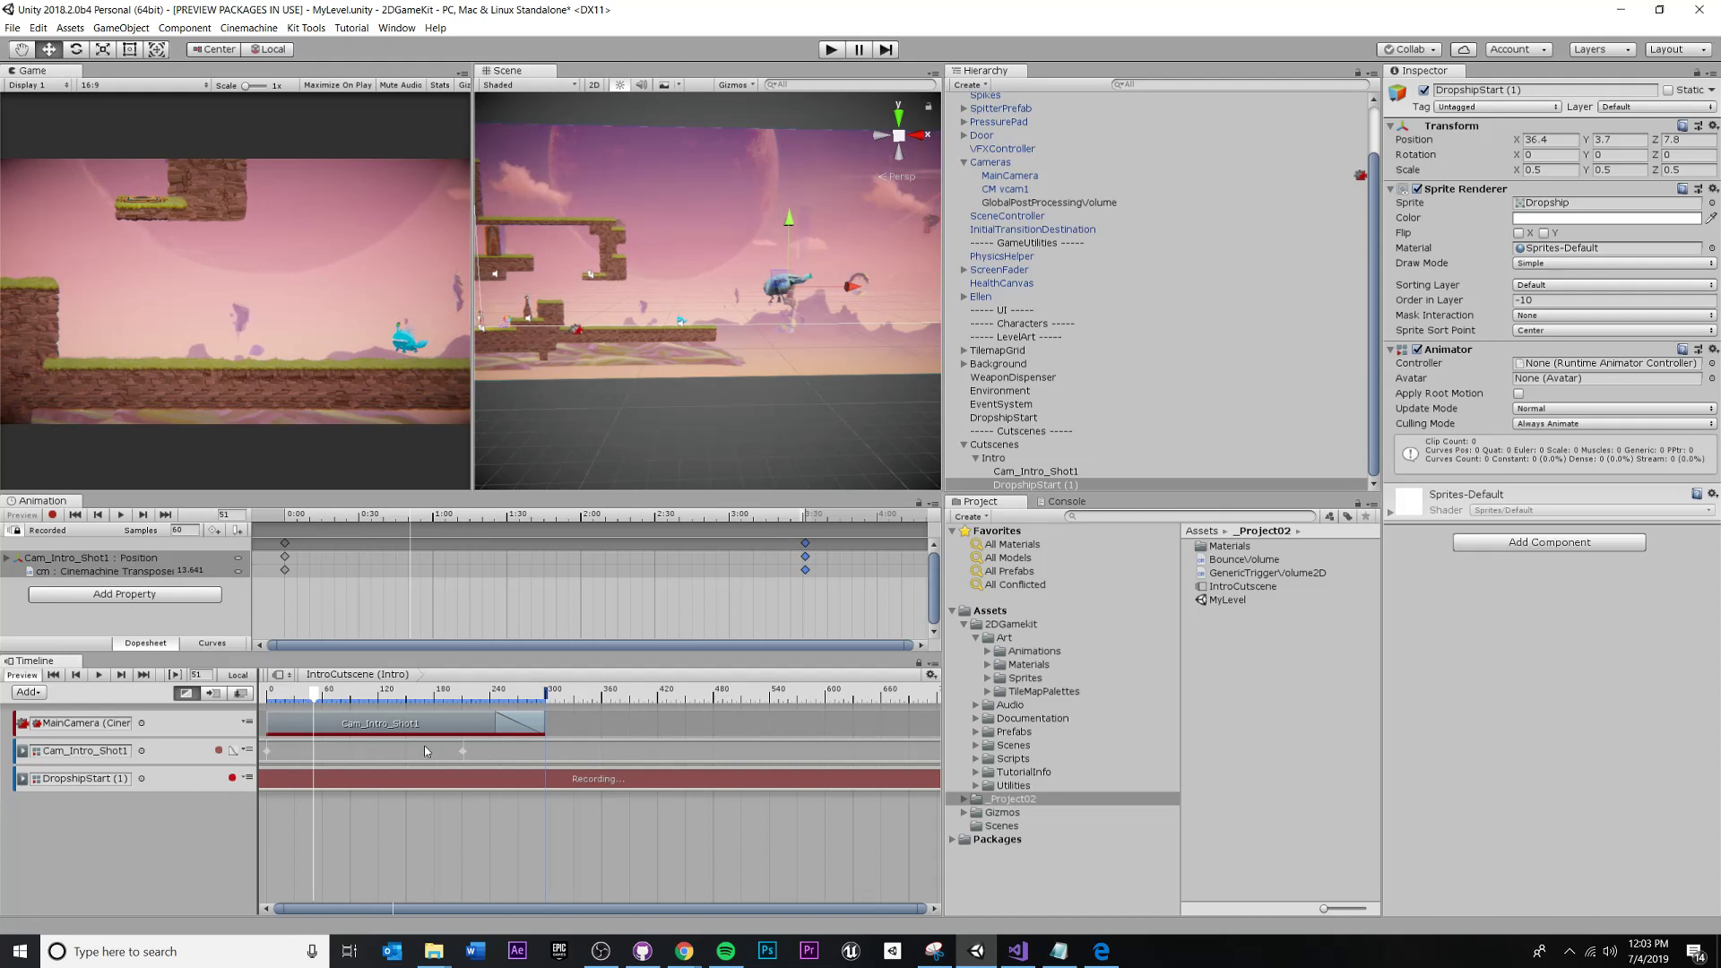
click(1554, 139)
text(36)
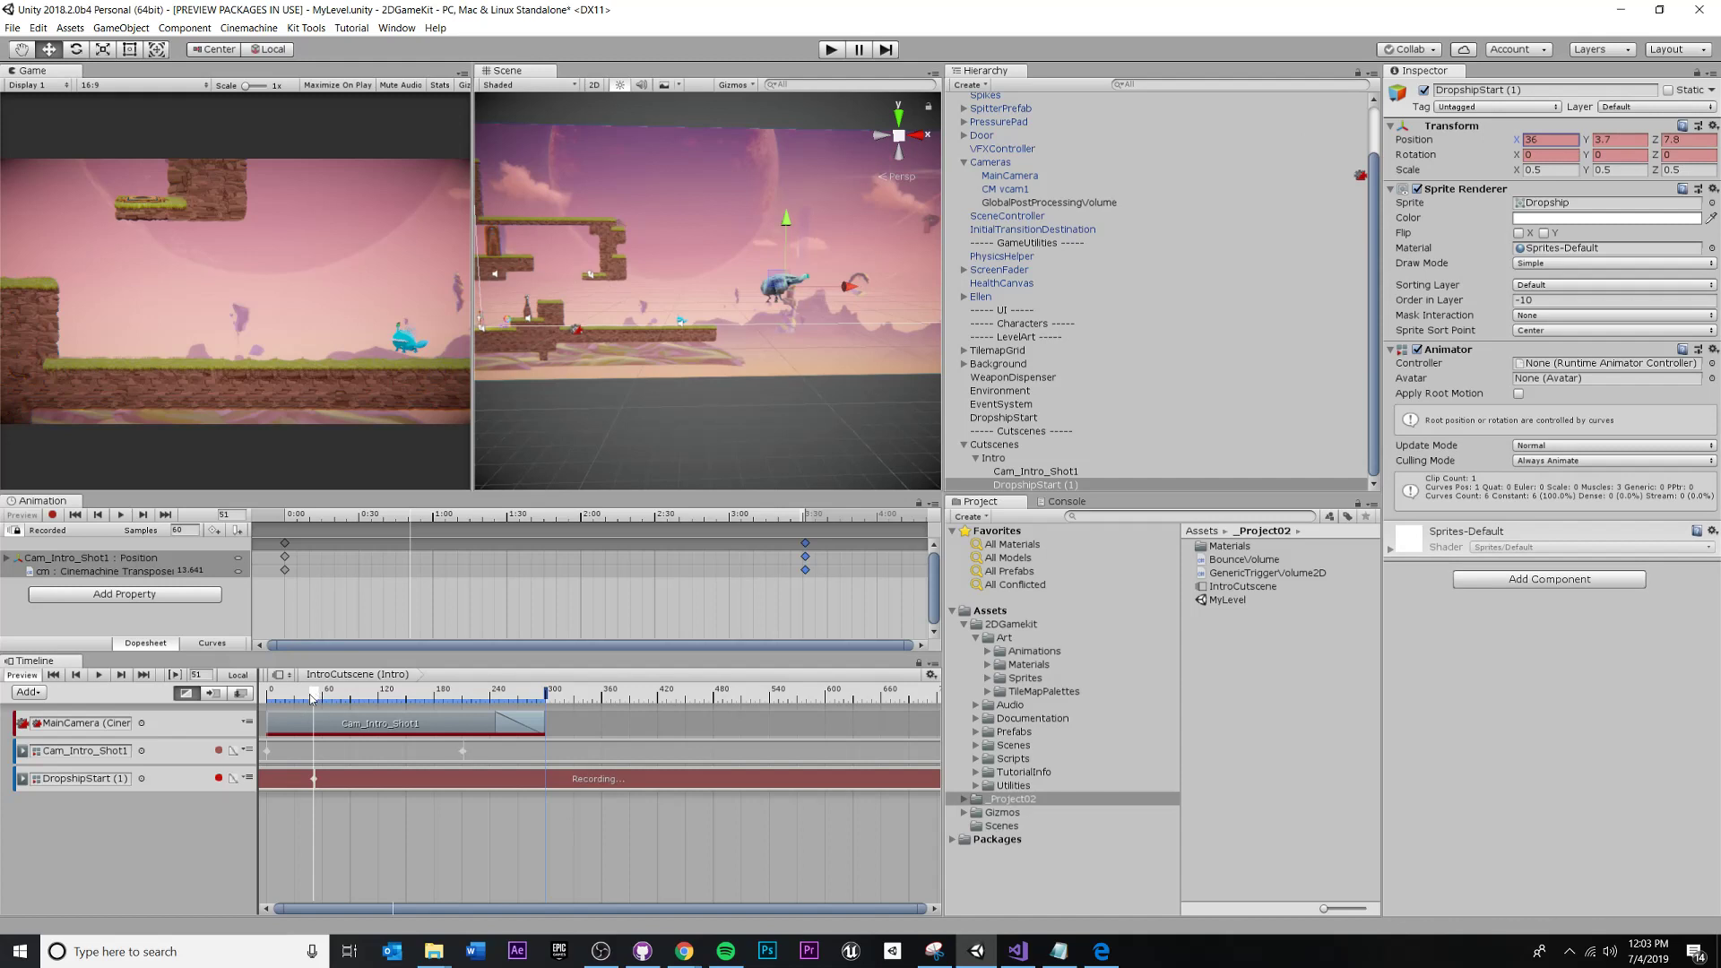
At frame 191, key the dropship past the far side of the level at about X -11.5.
drag(312, 698, 444, 701)
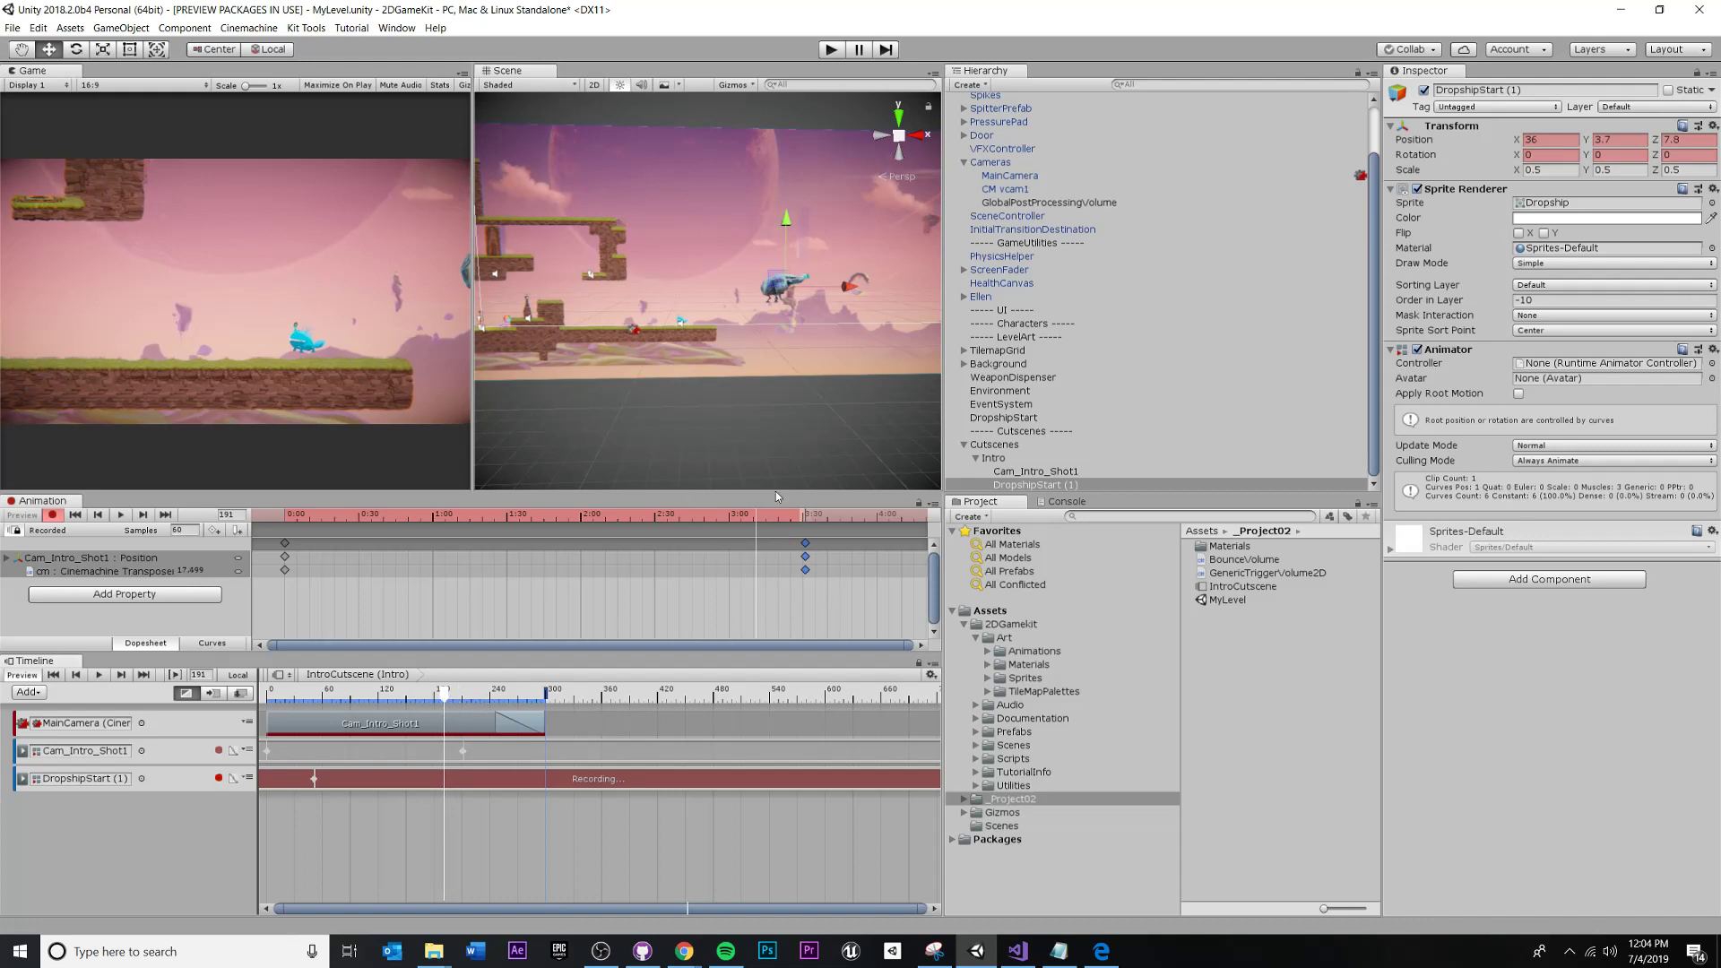
drag(849, 292, 542, 323)
middle_drag(567, 322, 660, 340)
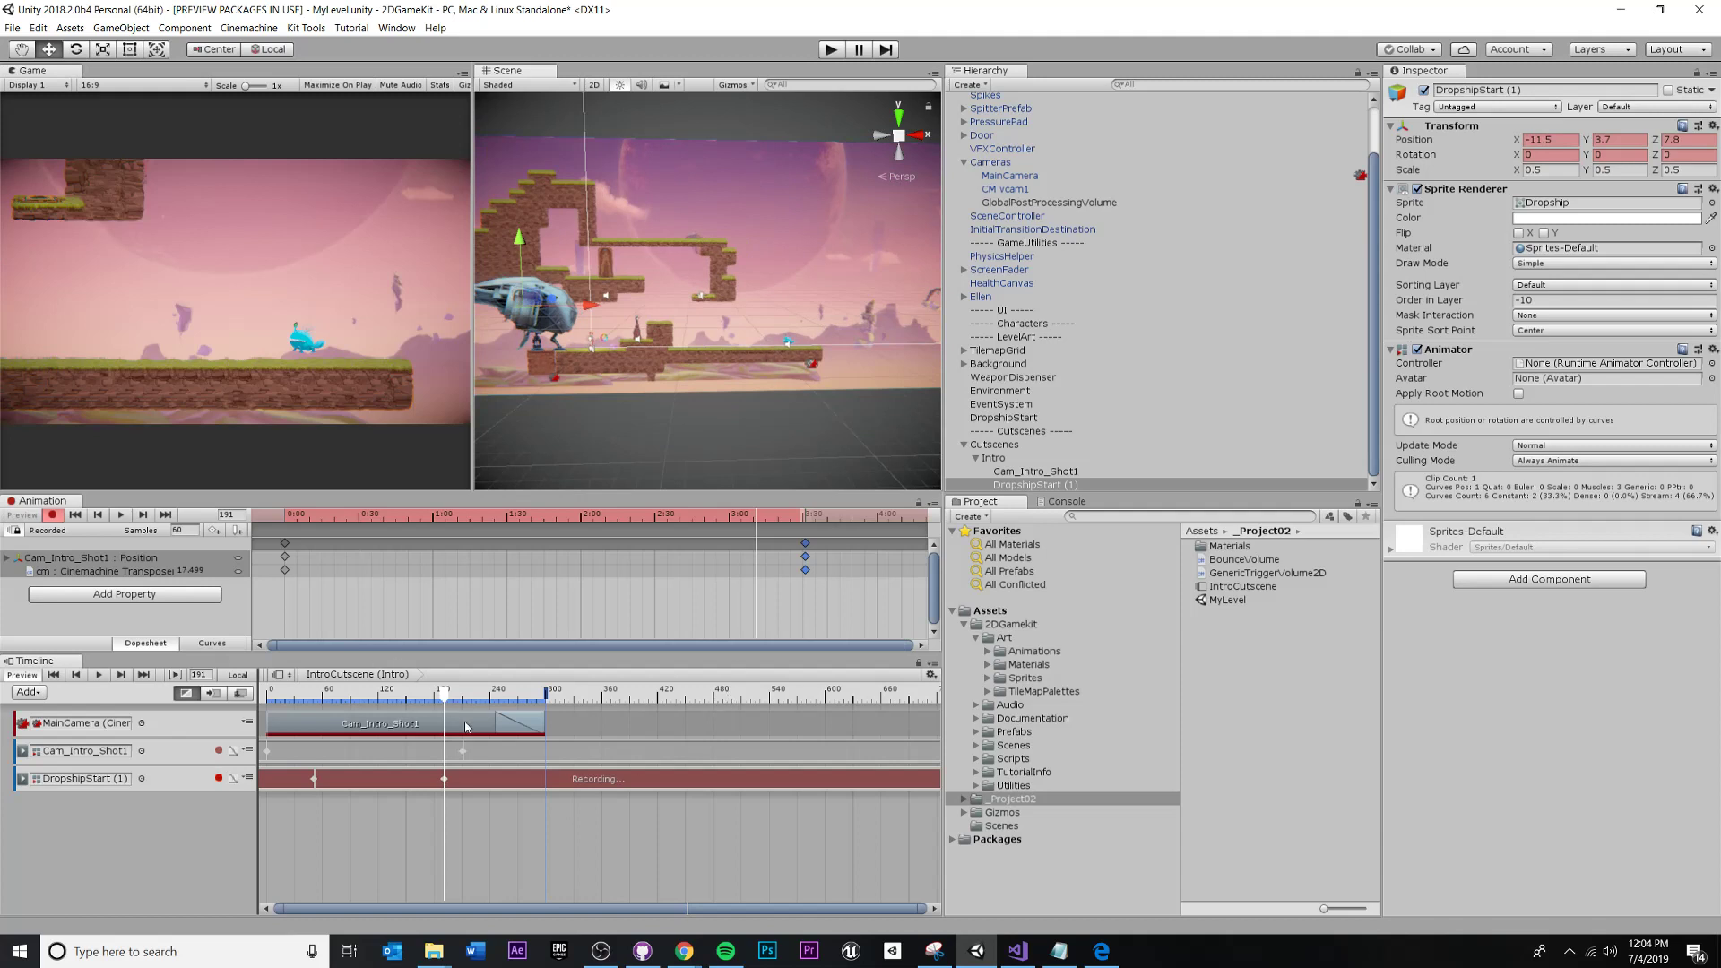
Play the cutscene timeline from the start to review the dropship's flight across the shot.
drag(437, 691, 263, 677)
key(space)
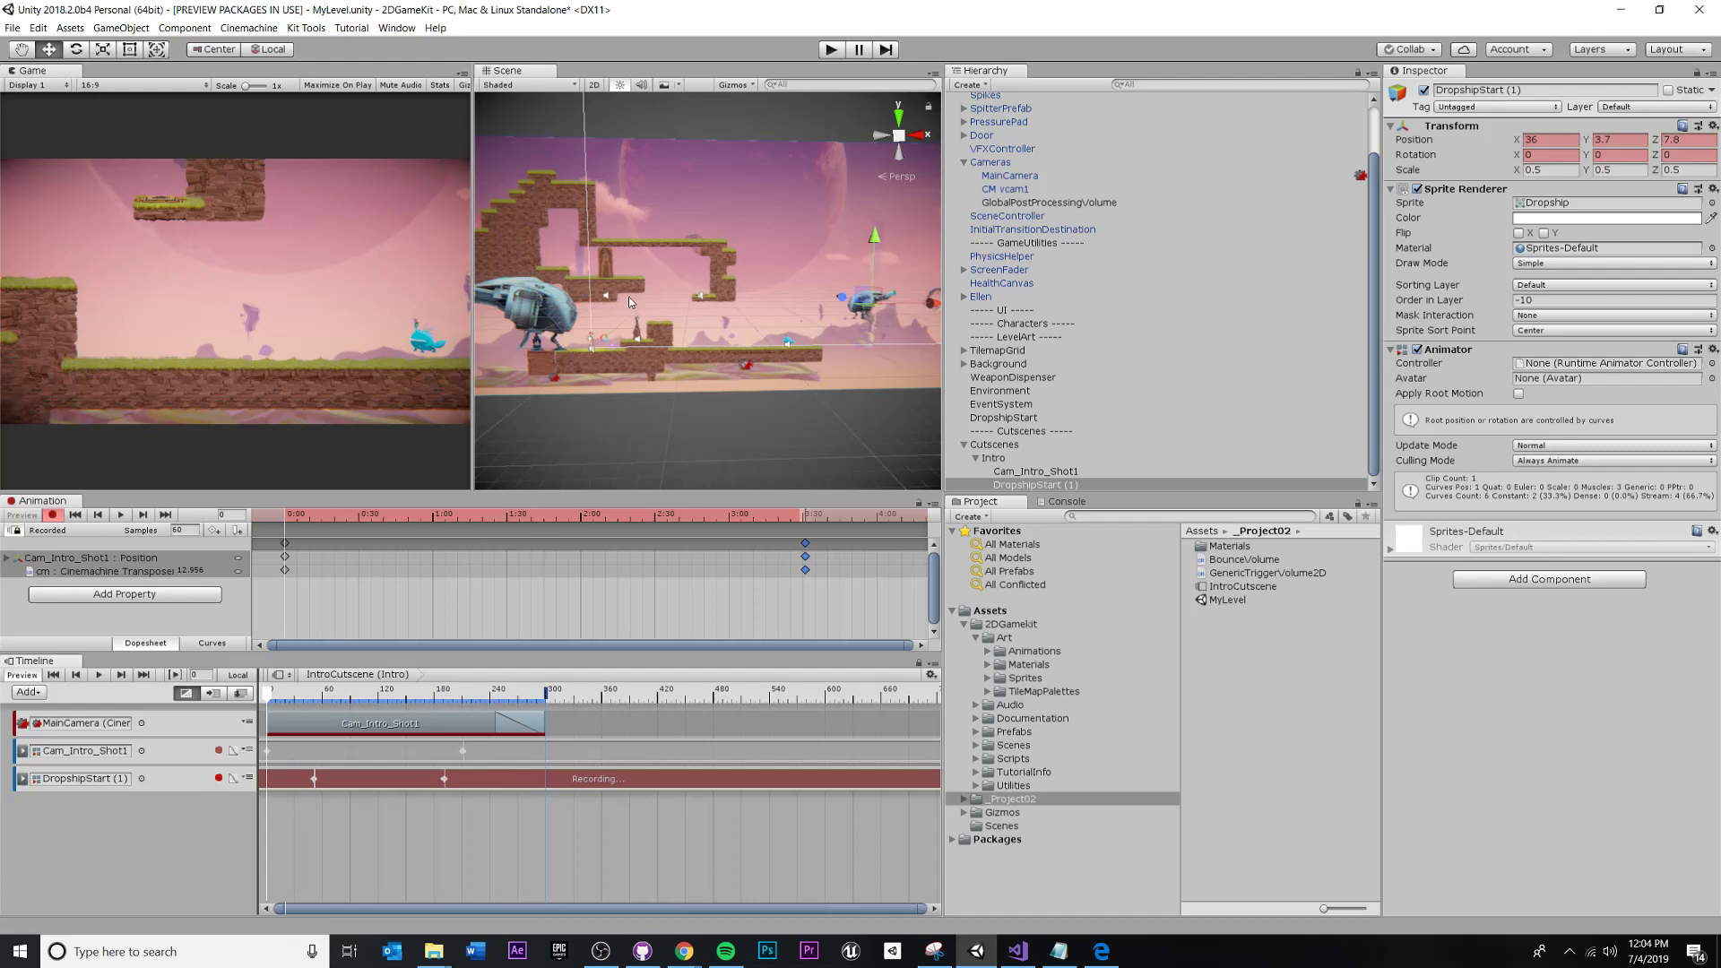
middle_drag(679, 296, 633, 334)
scroll(647, 381, down, 3)
At frame 48, rotate the dropship to about 20 degrees on Z to key a forward tilt.
drag(440, 694, 314, 692)
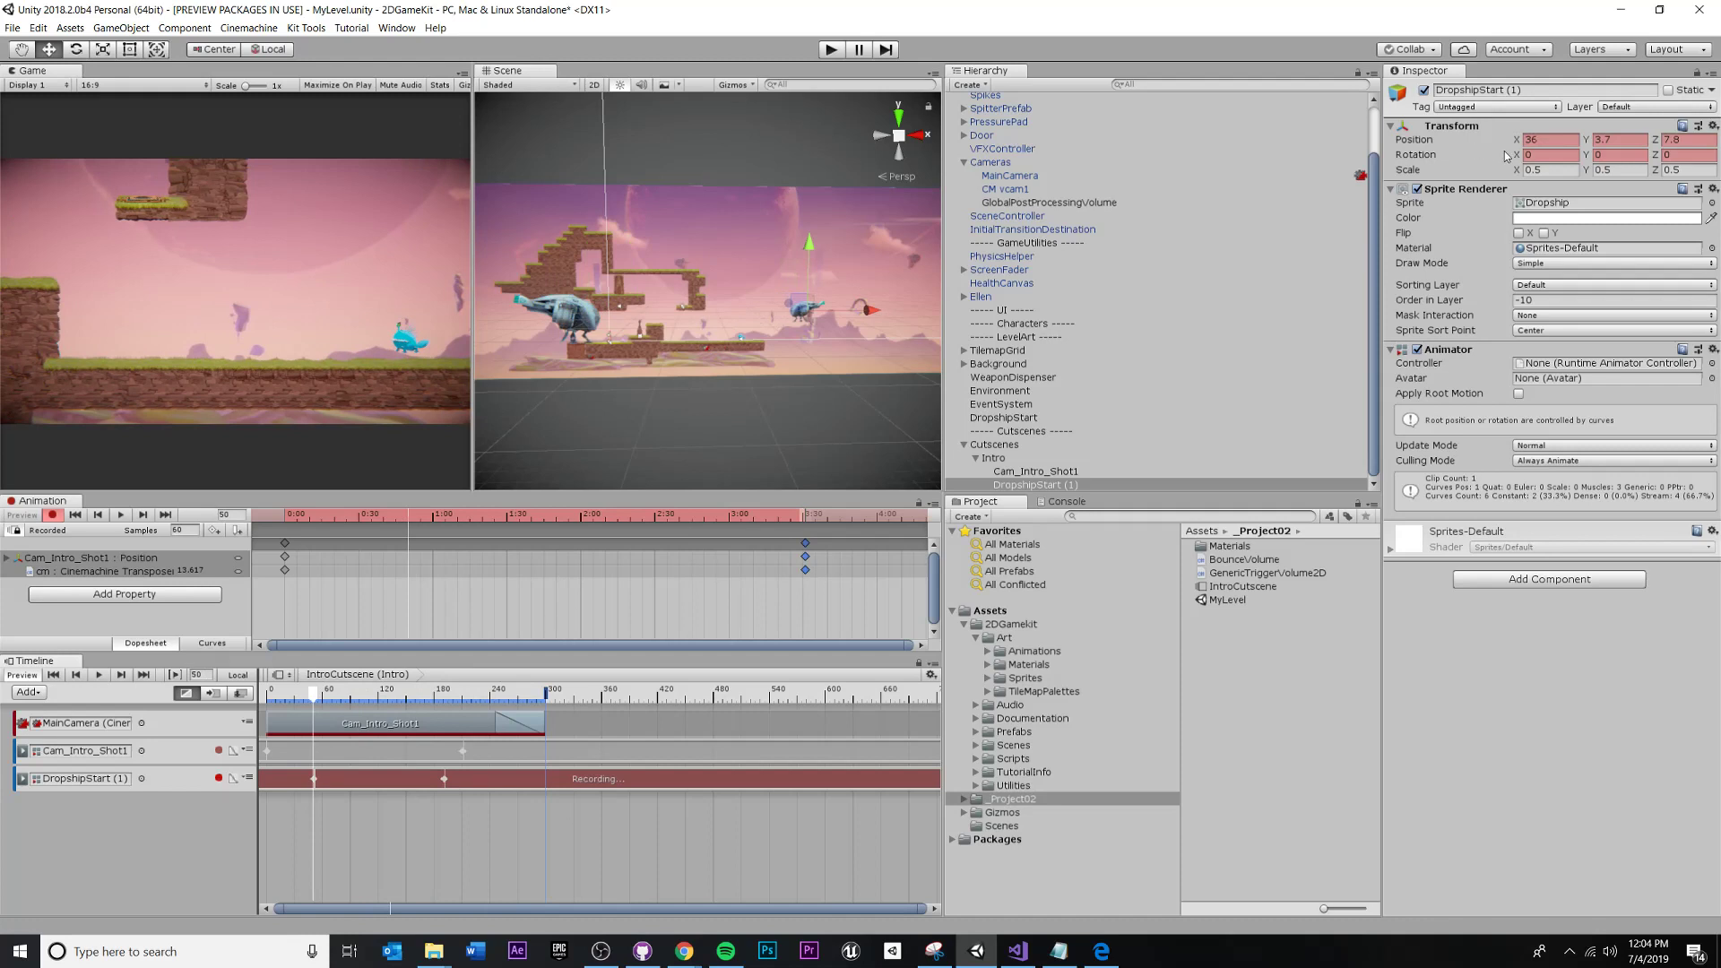
drag(339, 696, 310, 721)
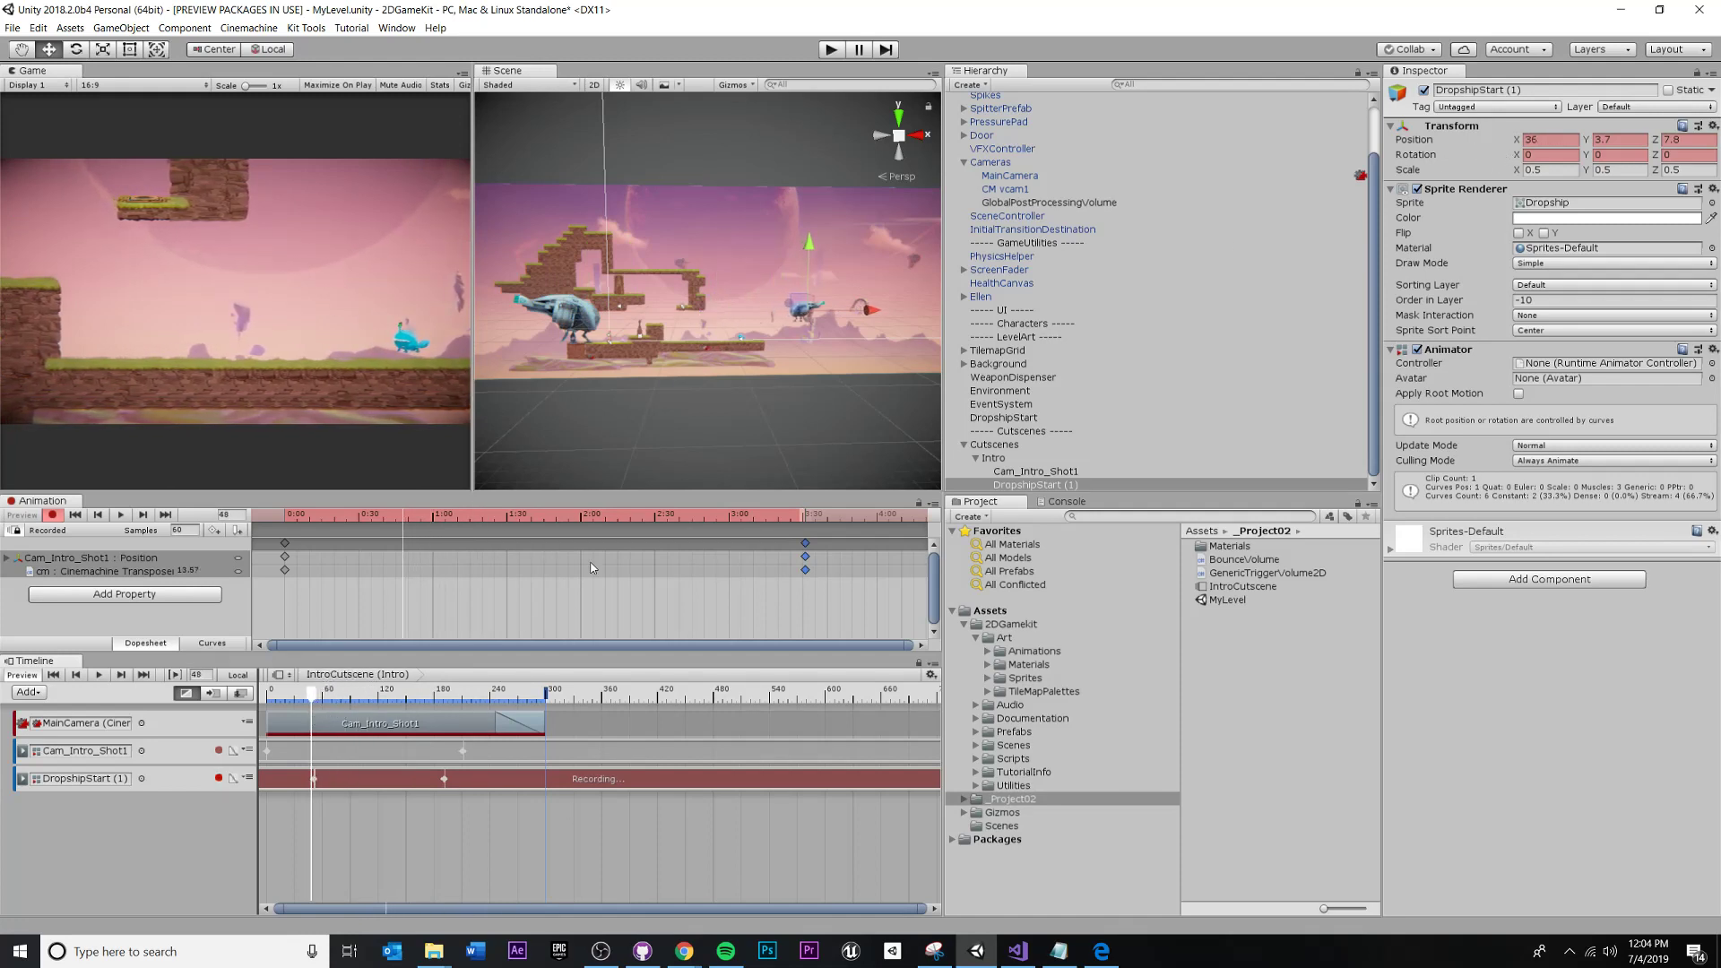
middle_drag(878, 312, 842, 298)
scroll(584, 306, up, 5)
key(e)
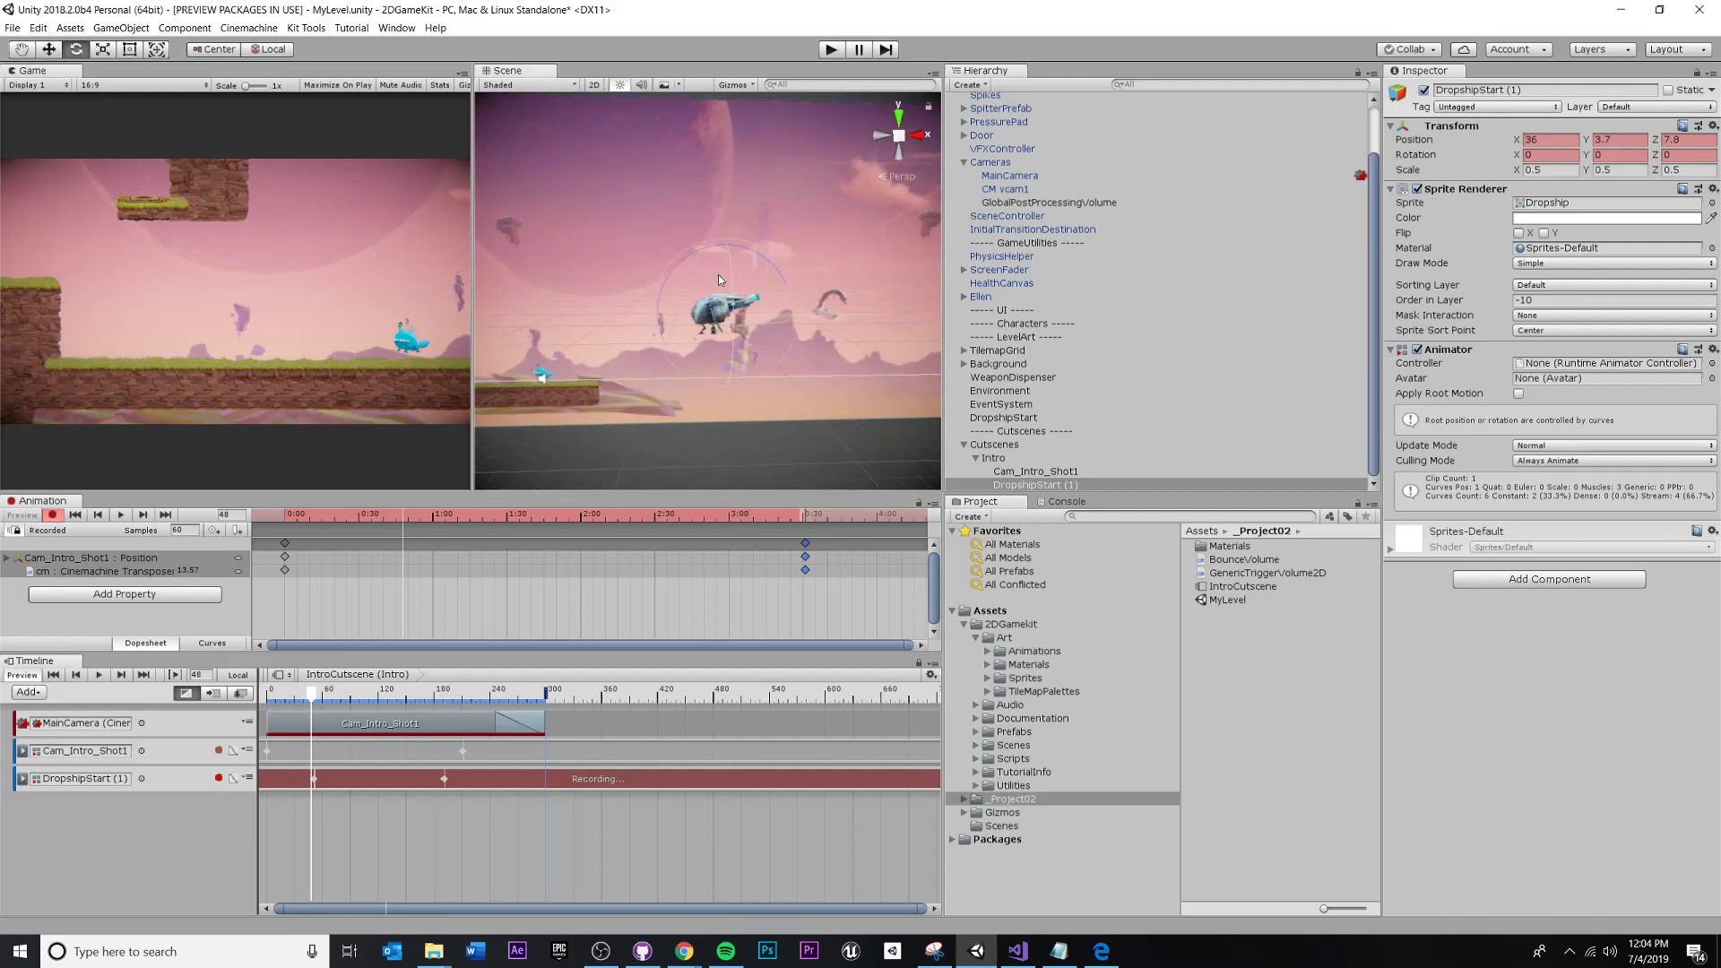
drag(688, 261, 643, 275)
mouse_move(705, 395)
middle_down()
mouse_move(730, 397)
mouse_move(717, 390)
middle_up()
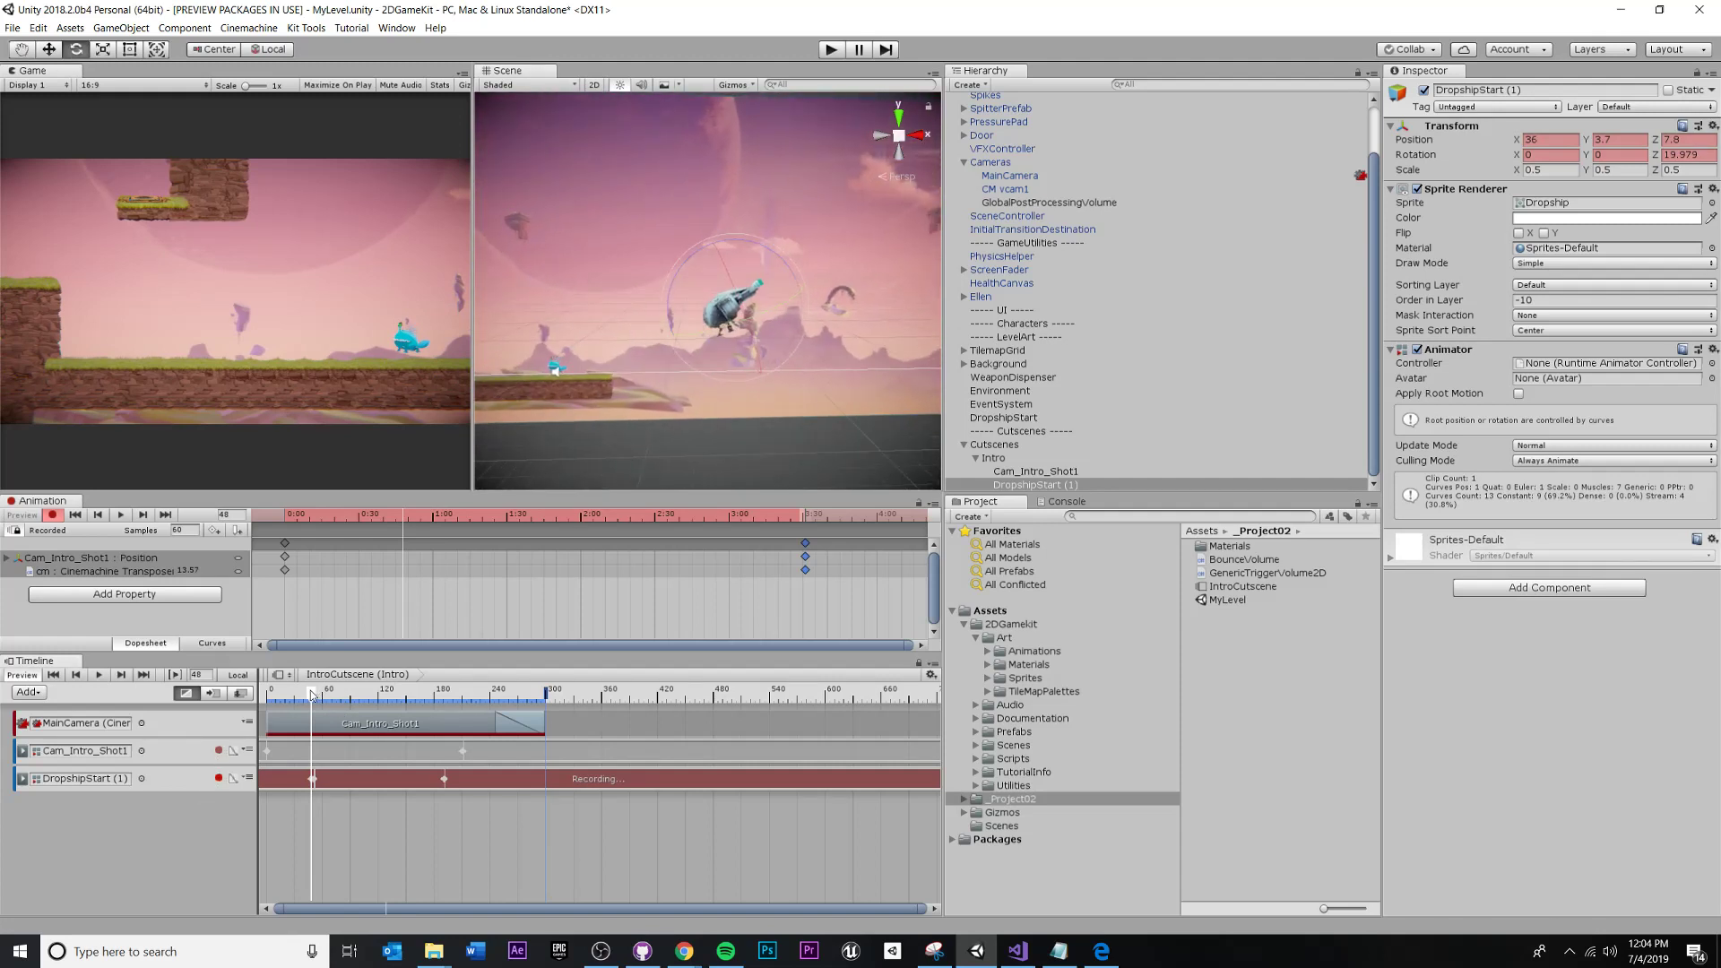
At frame 125, key the dropship's Z rotation at 3.22 and return the playhead to the timeline's start.
drag(311, 694, 382, 693)
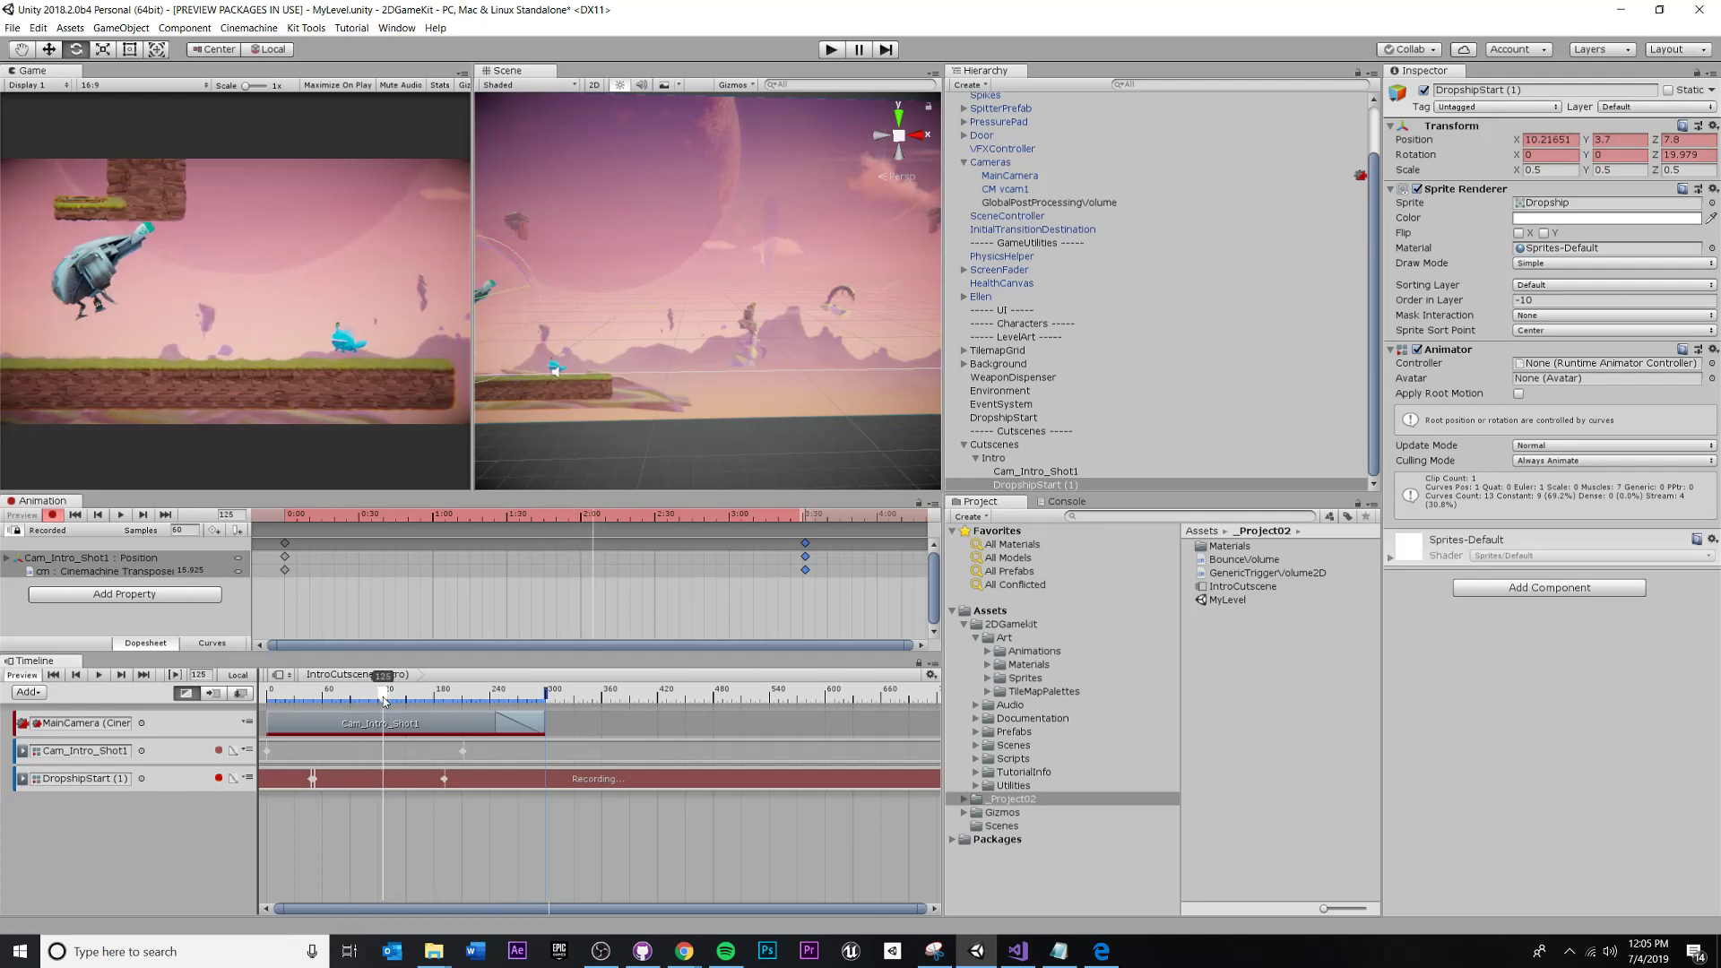
click(1696, 154)
text(3.38)
key(Return)
mouse_move(1195, 243)
mouse_down()
mouse_move(1147, 252)
mouse_move(1190, 245)
mouse_up()
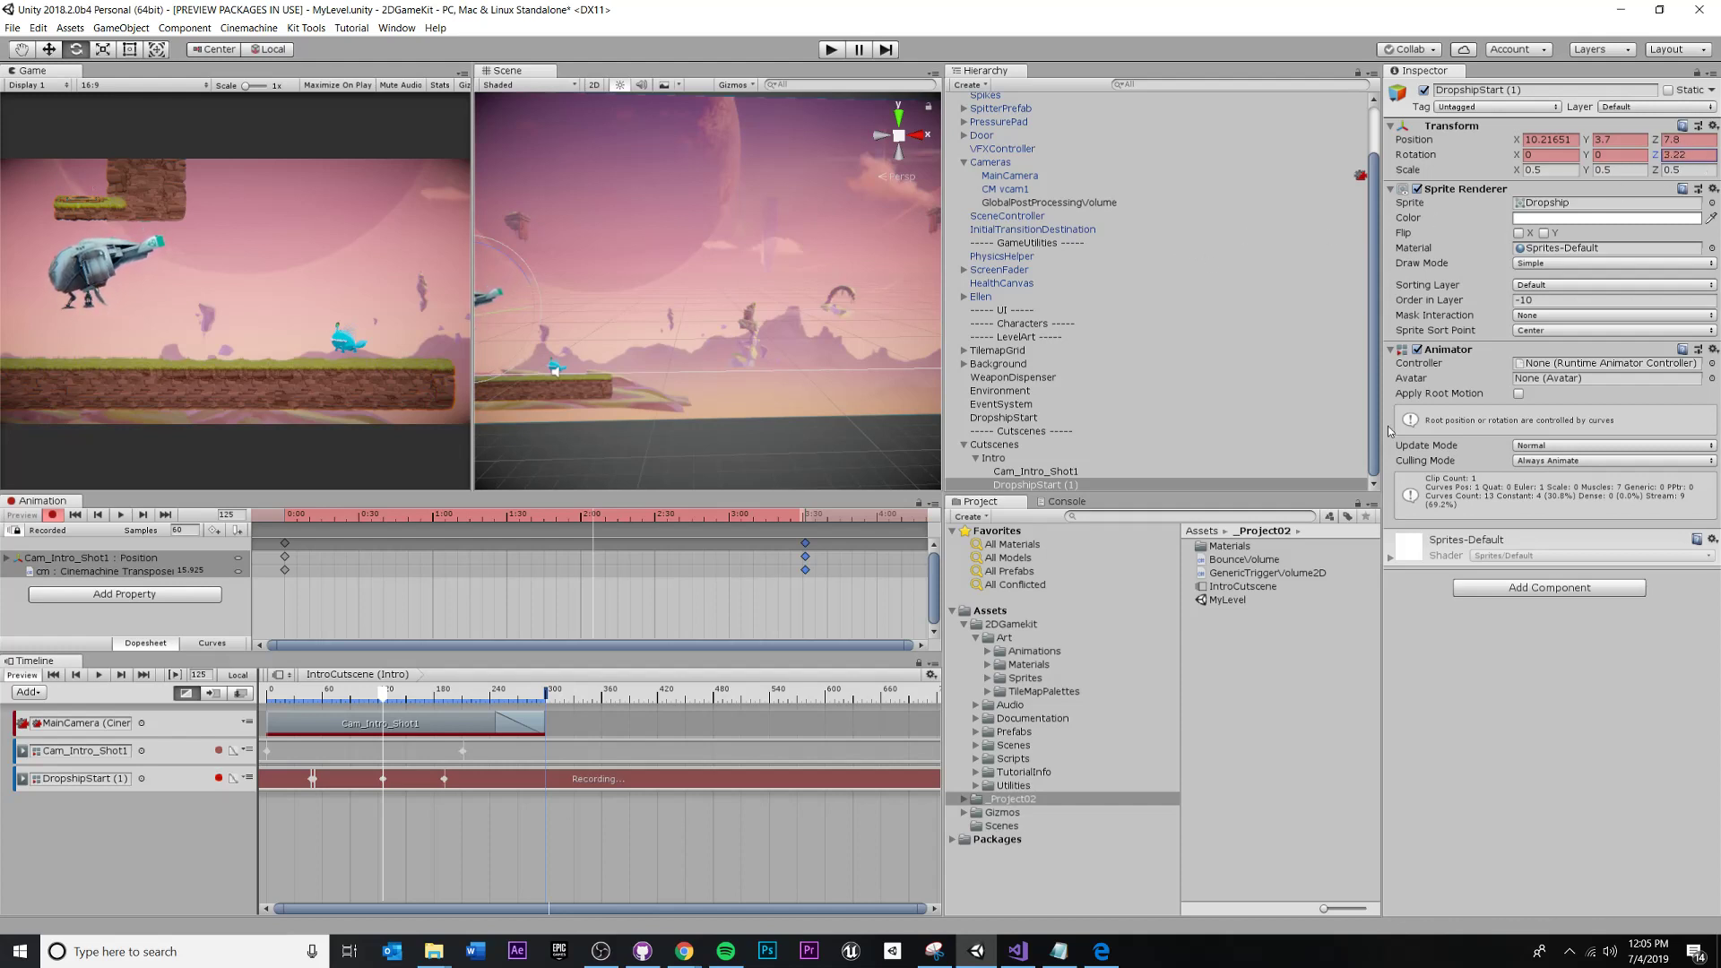
drag(387, 695, 165, 730)
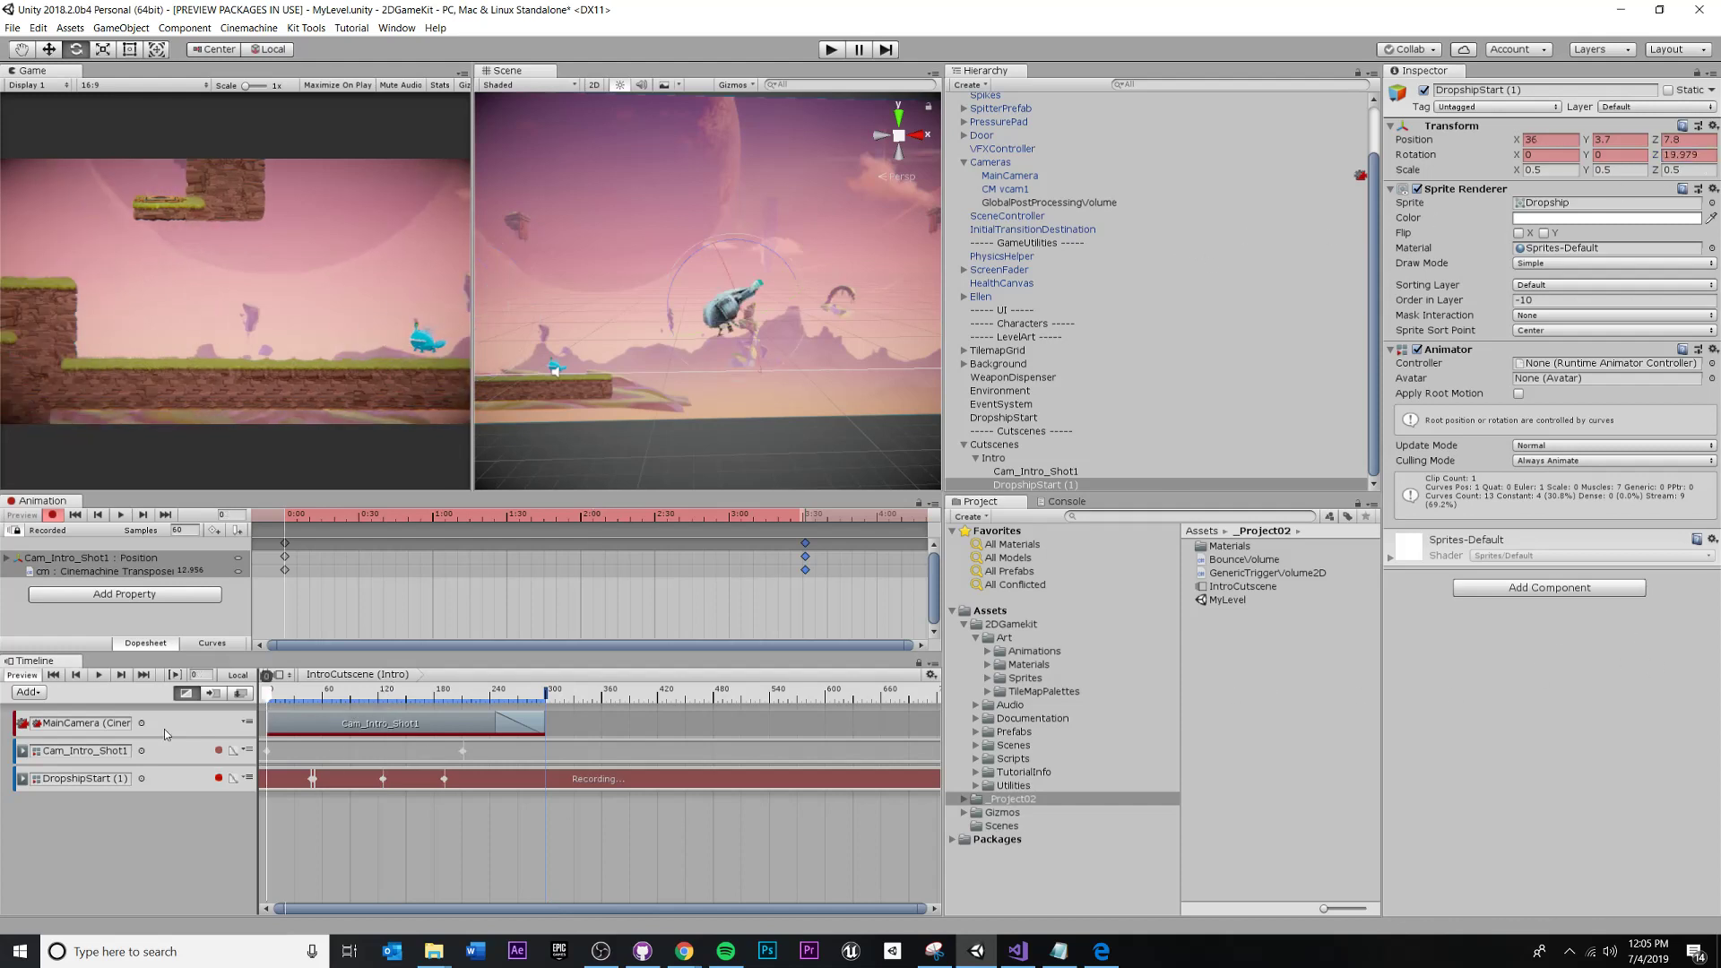
Play the cutscene to review the dropship's tilt and scrub back to frame 64.
key(space)
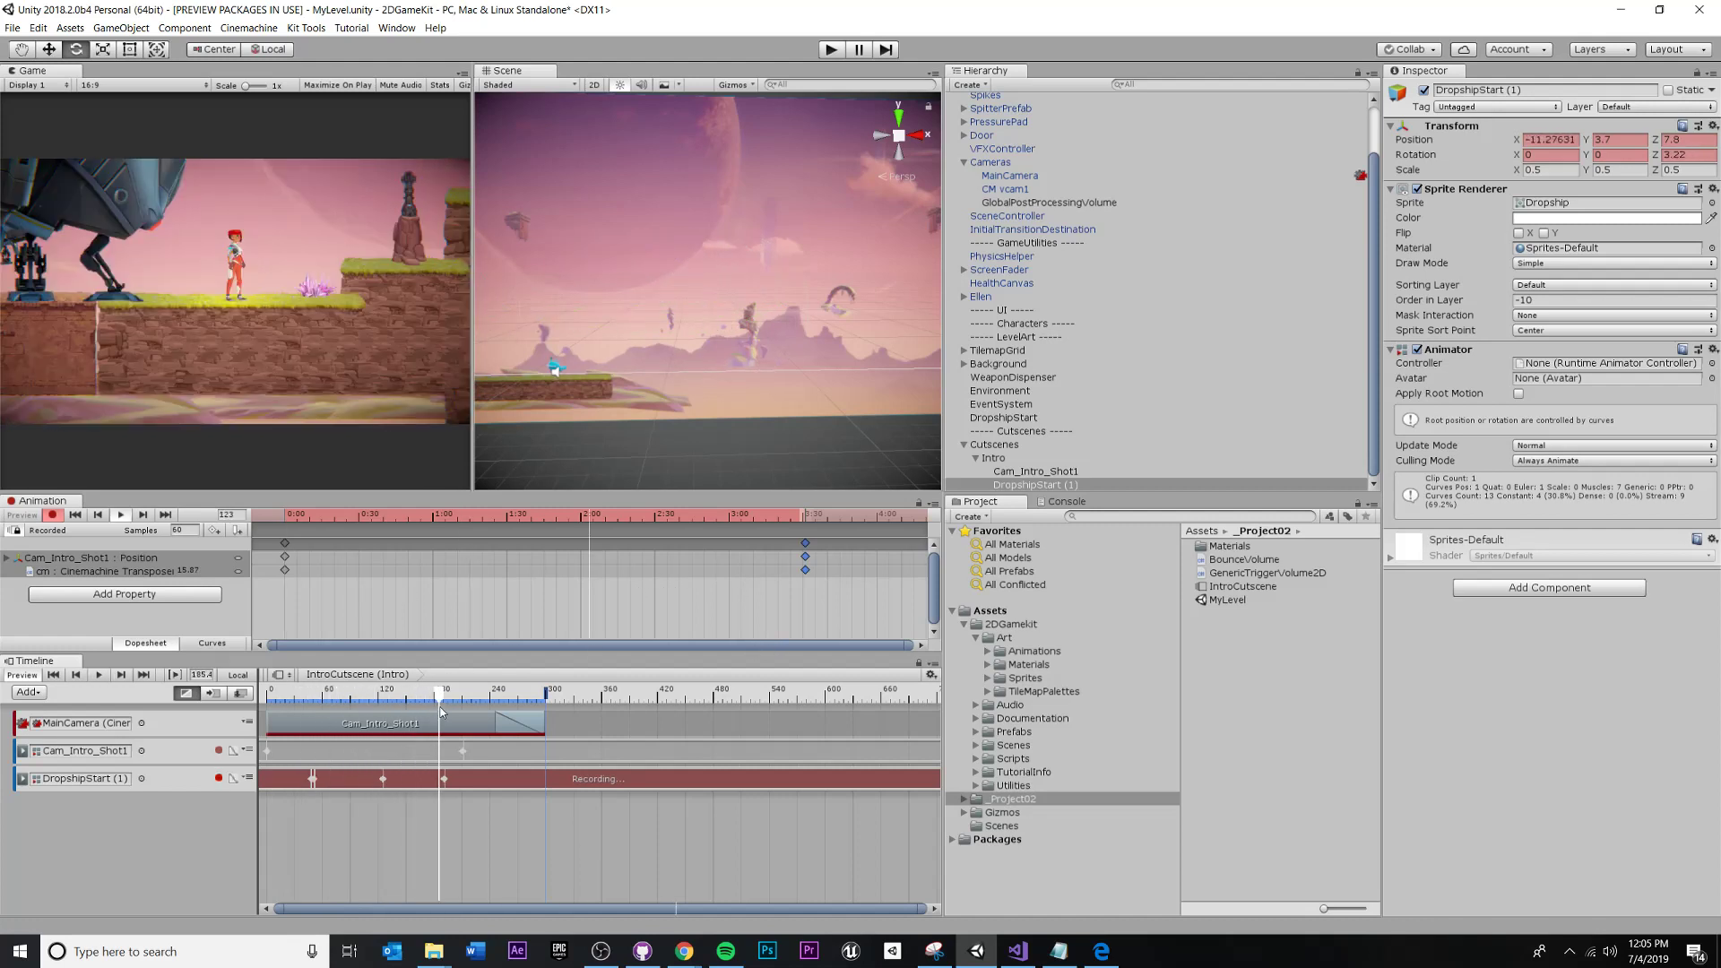
drag(439, 698, 326, 697)
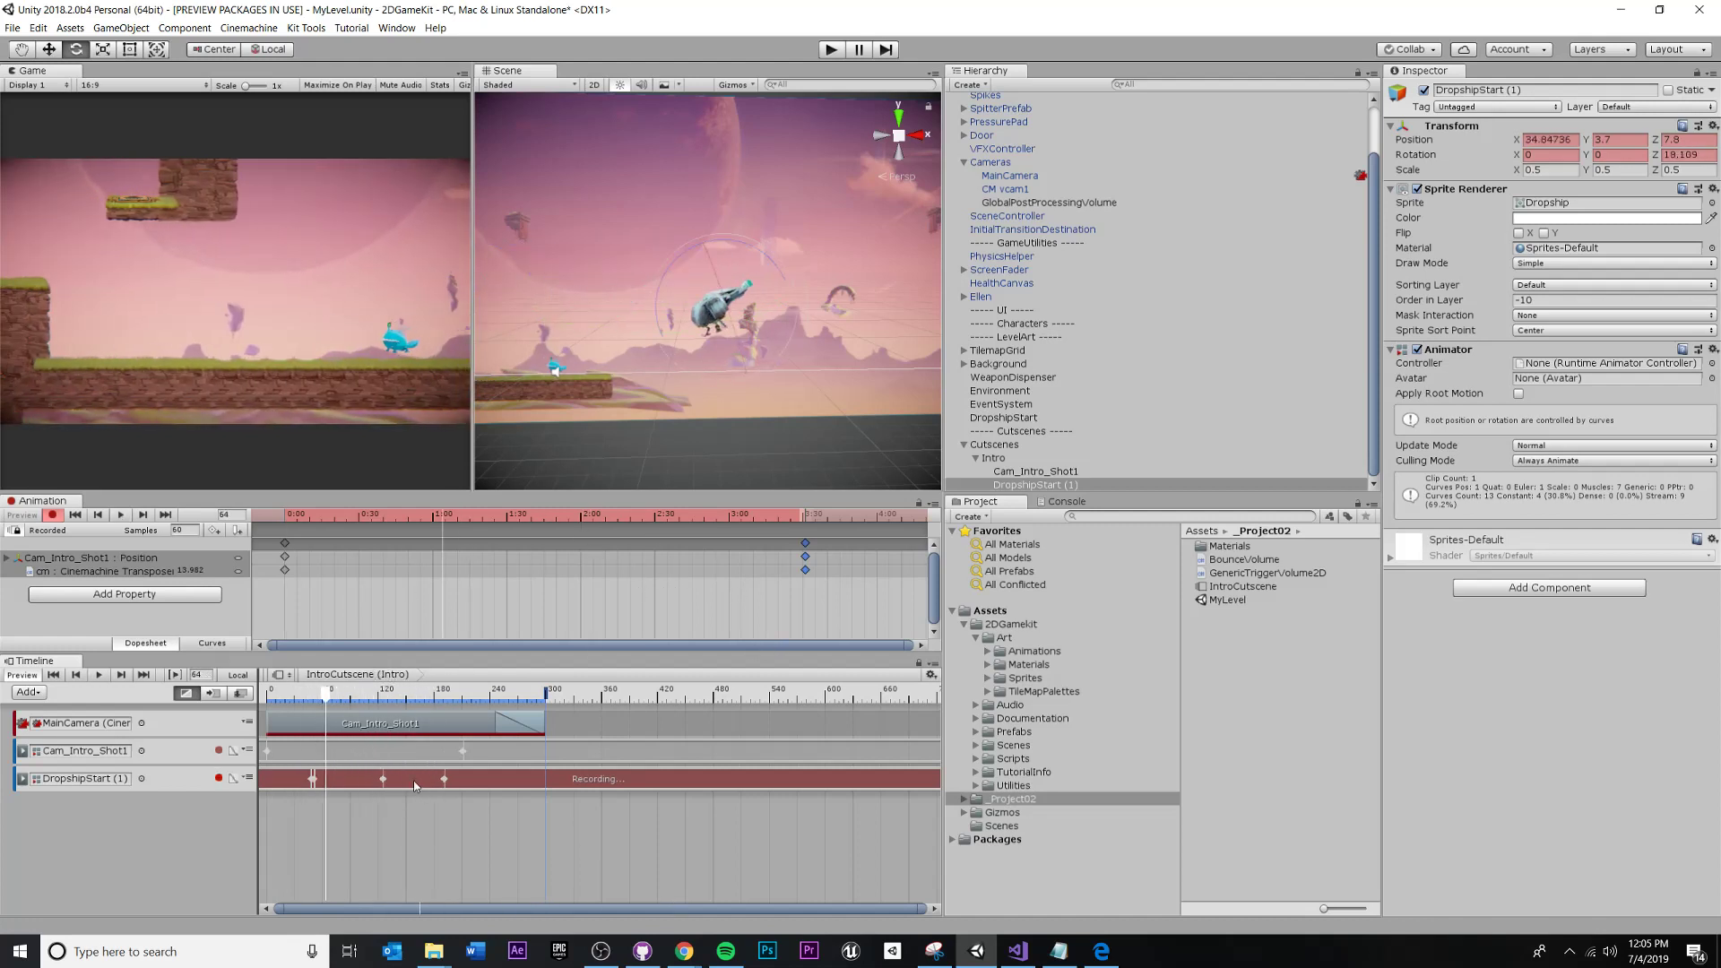
Stop recording on the duplicated dropship's track and open its recorded animation for keyframe editing.
click(218, 779)
click(368, 776)
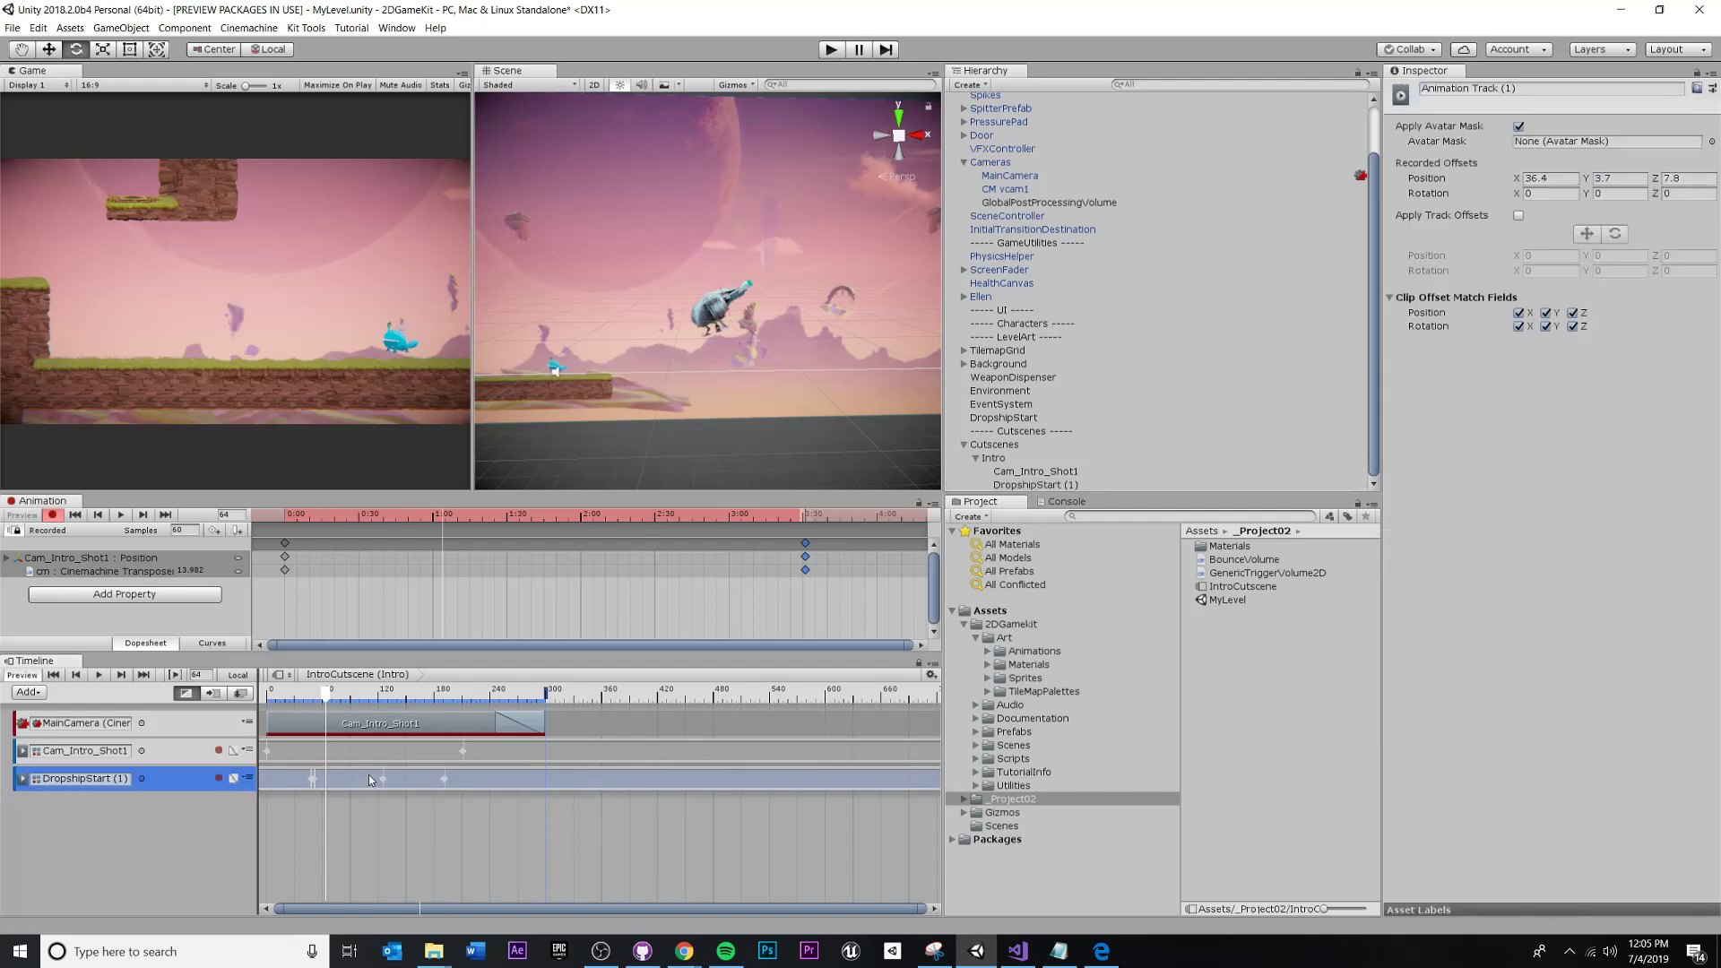
double_click(368, 778)
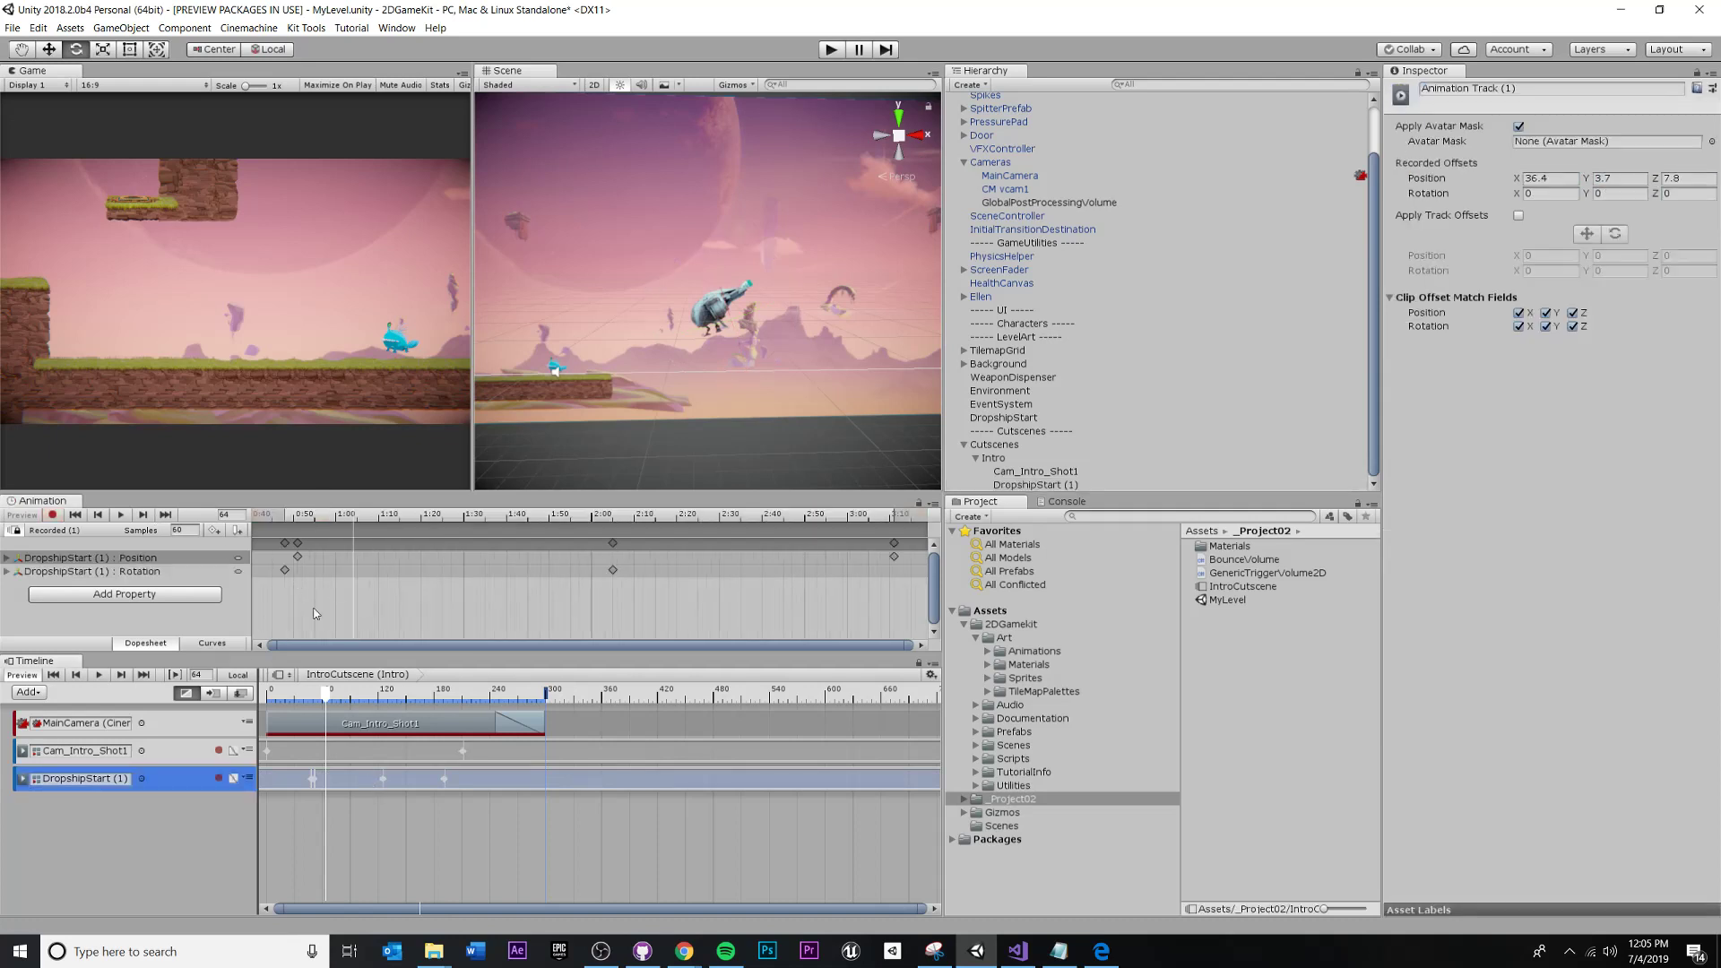
Move the dropship's second rotation keyframe to just before its final position keyframe, scrubbing through the shot to check the slower tilt.
click(128, 572)
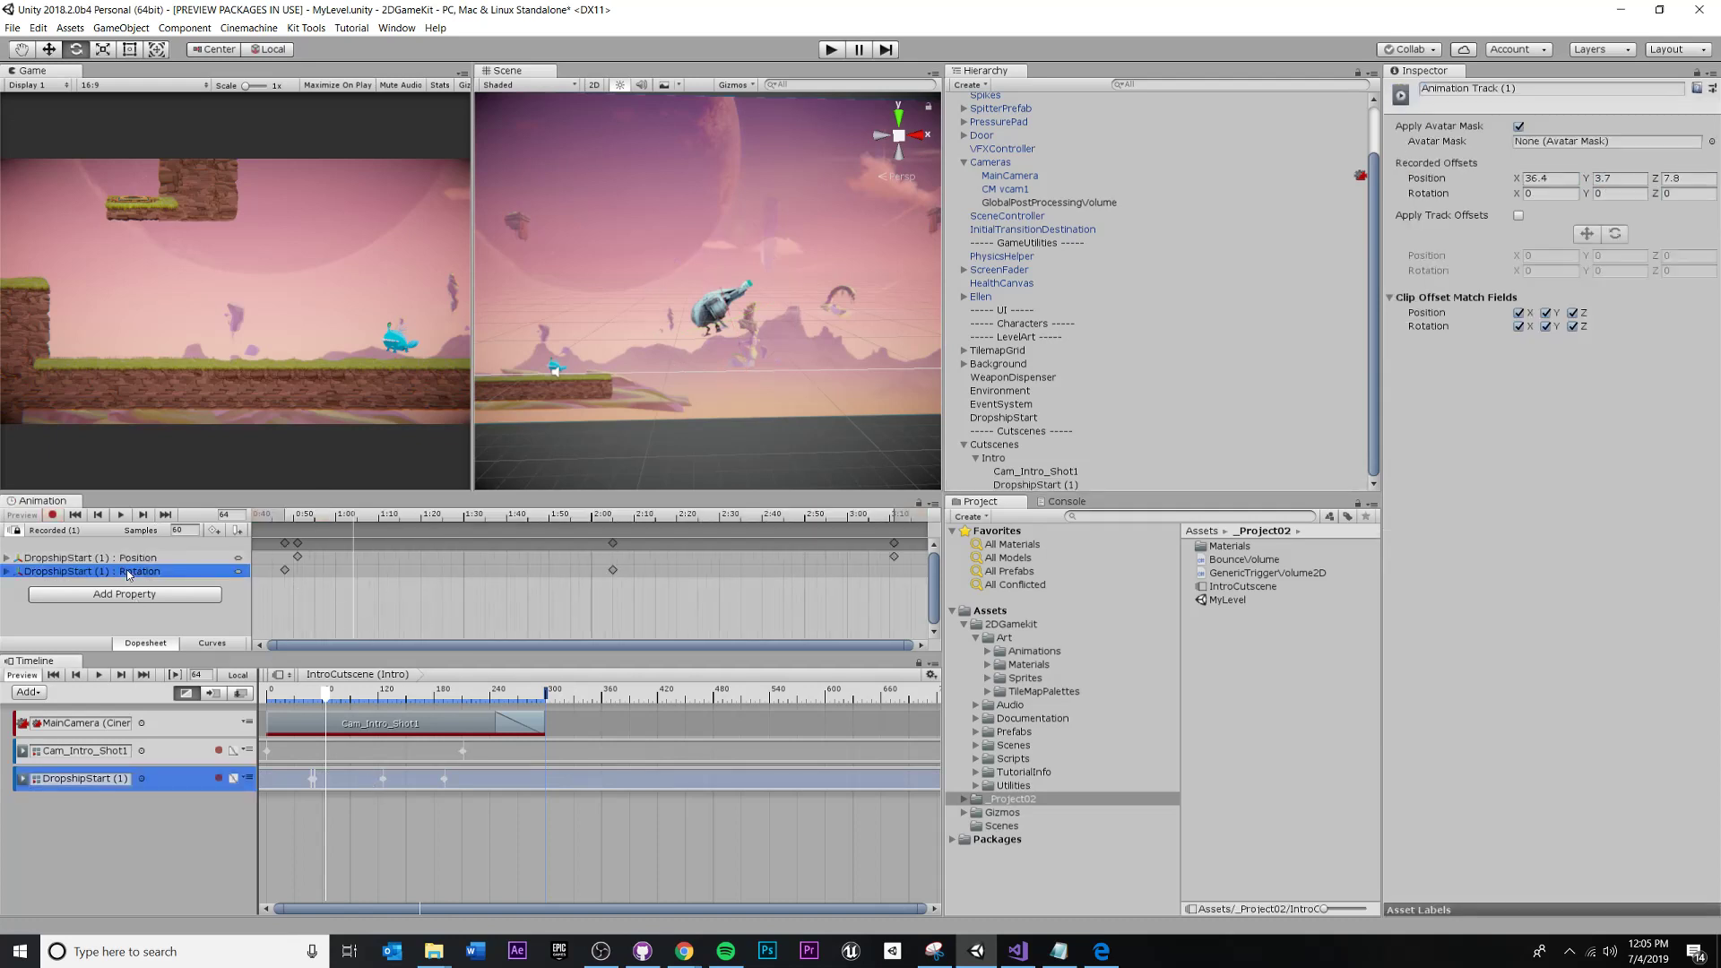
click(613, 570)
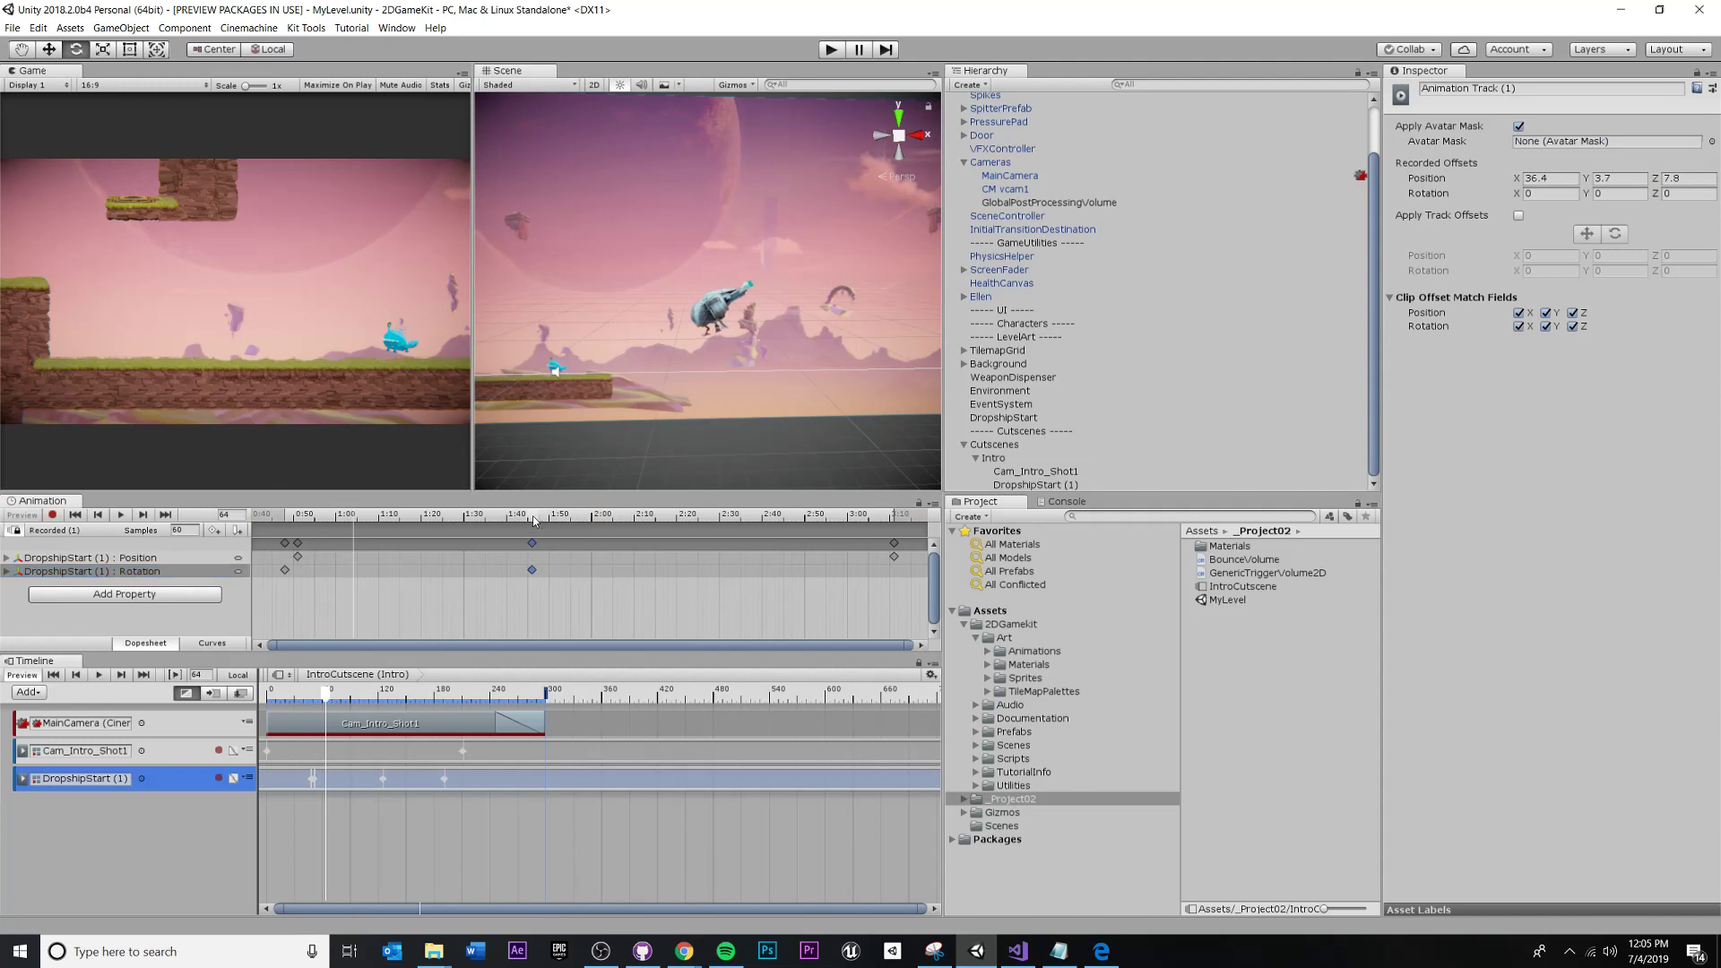
mouse_move(533, 517)
mouse_down()
mouse_move(398, 521)
mouse_move(658, 538)
mouse_move(508, 544)
mouse_move(648, 590)
mouse_move(797, 590)
mouse_move(560, 536)
mouse_up()
drag(665, 543, 588, 548)
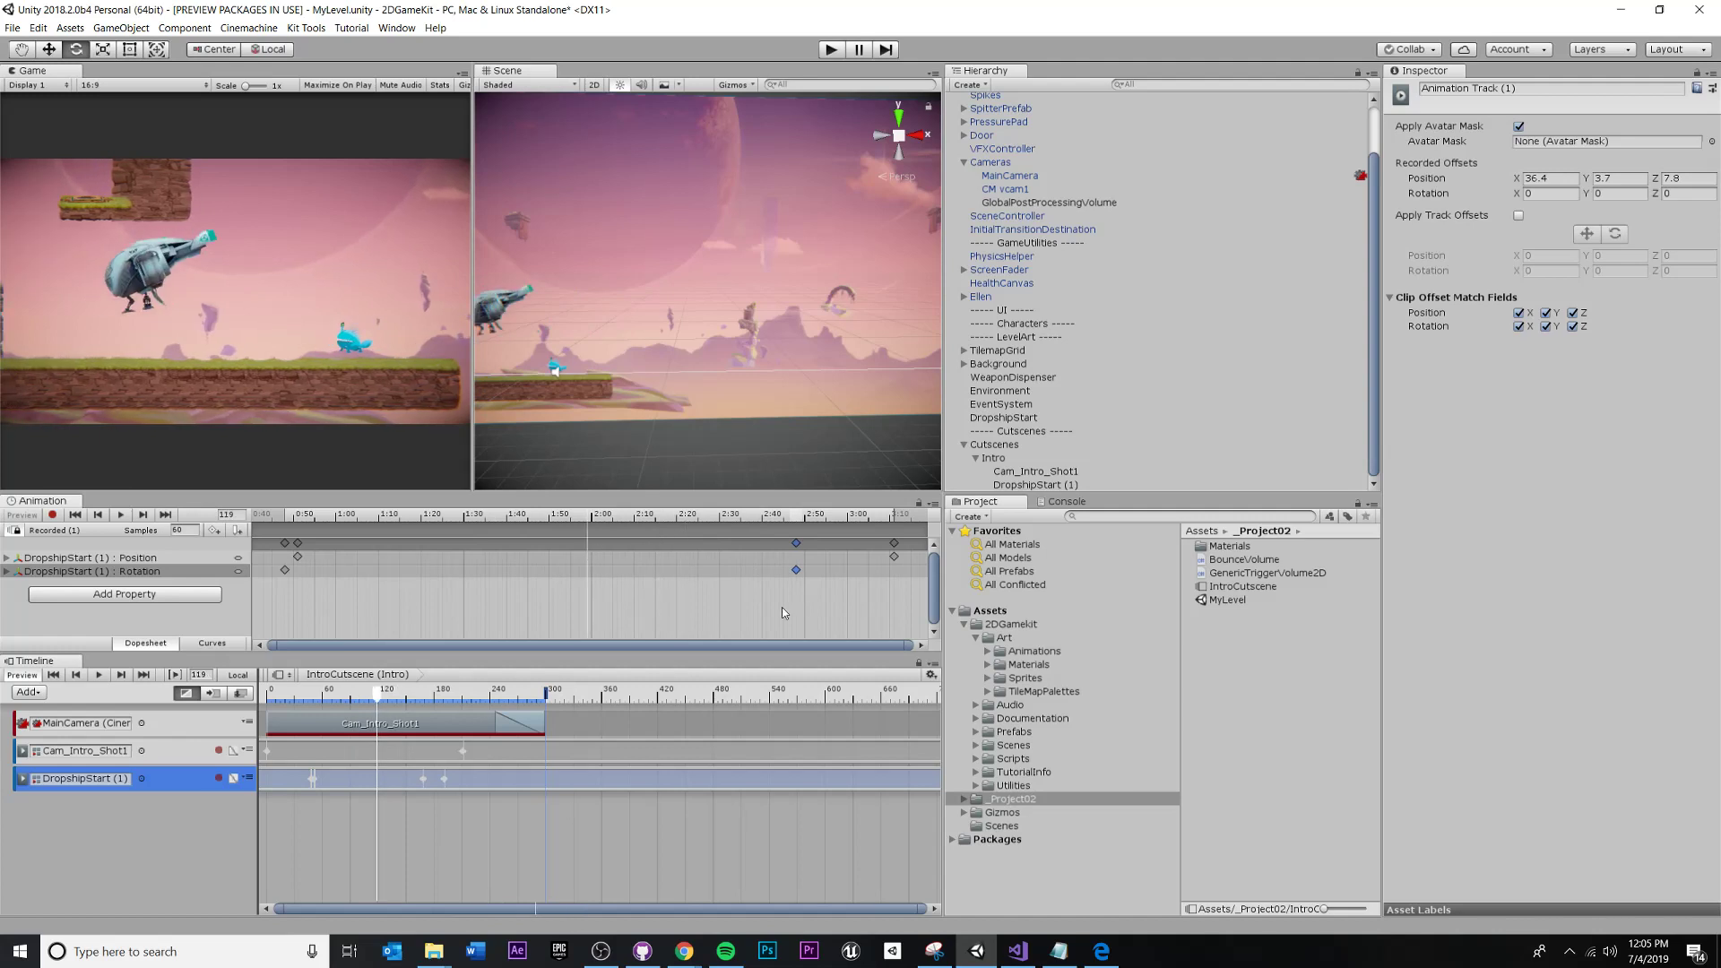
drag(878, 576, 873, 575)
drag(659, 520, 246, 494)
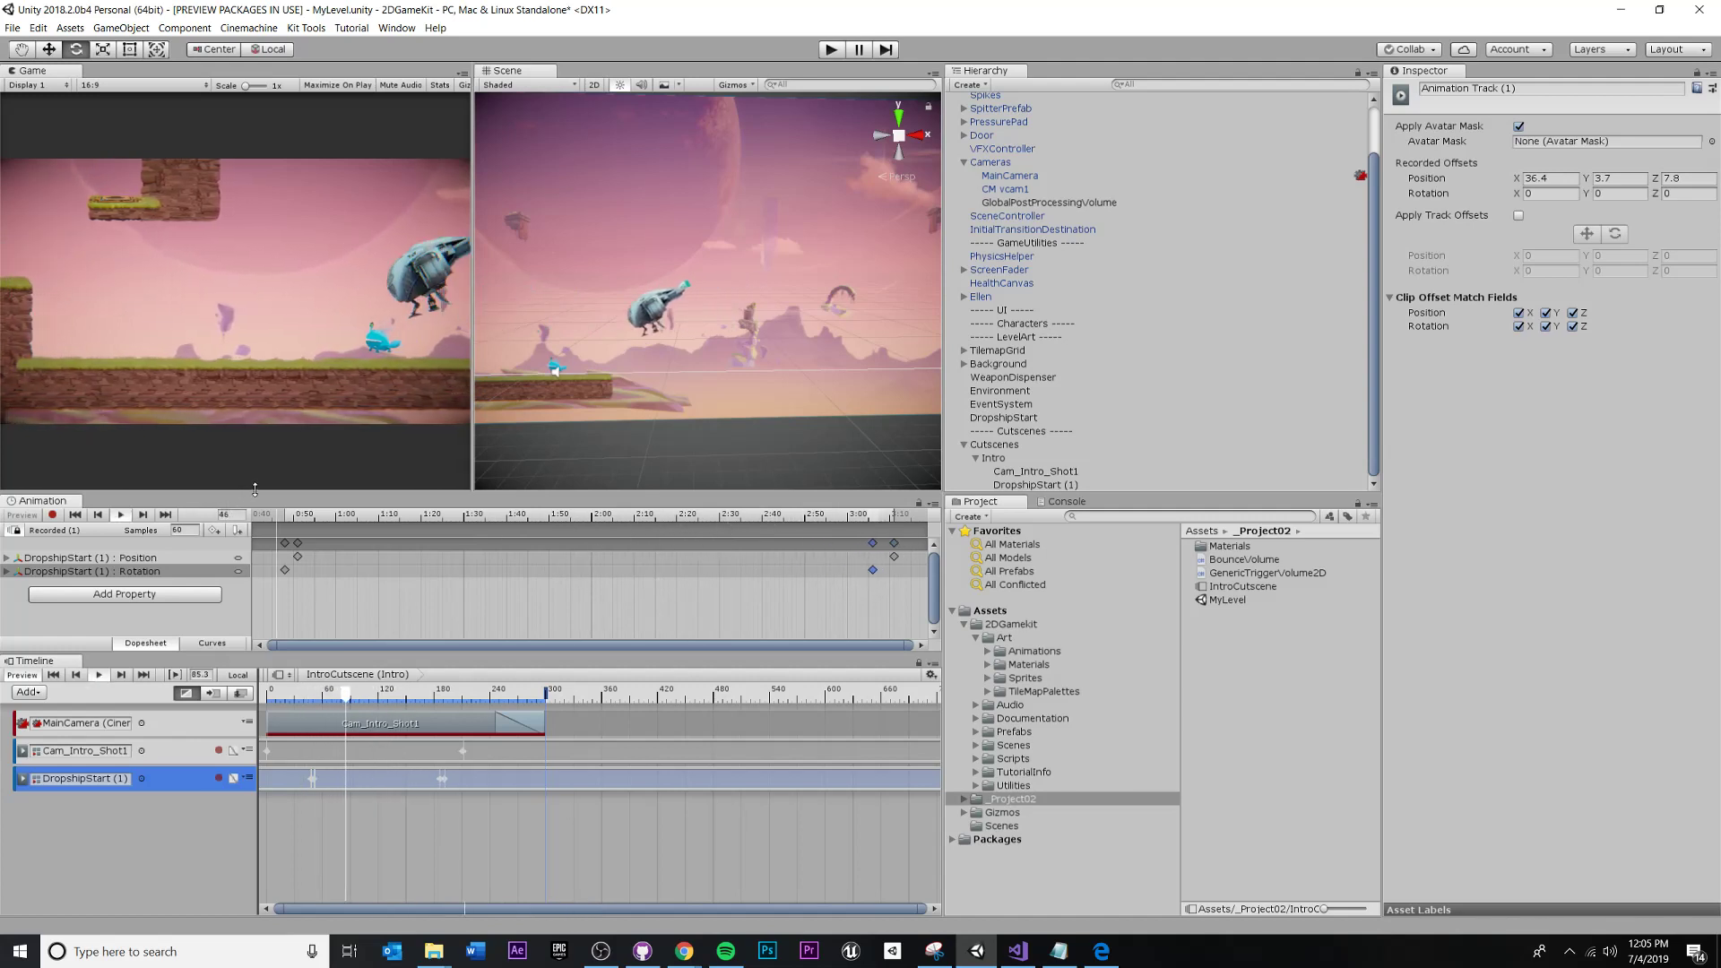